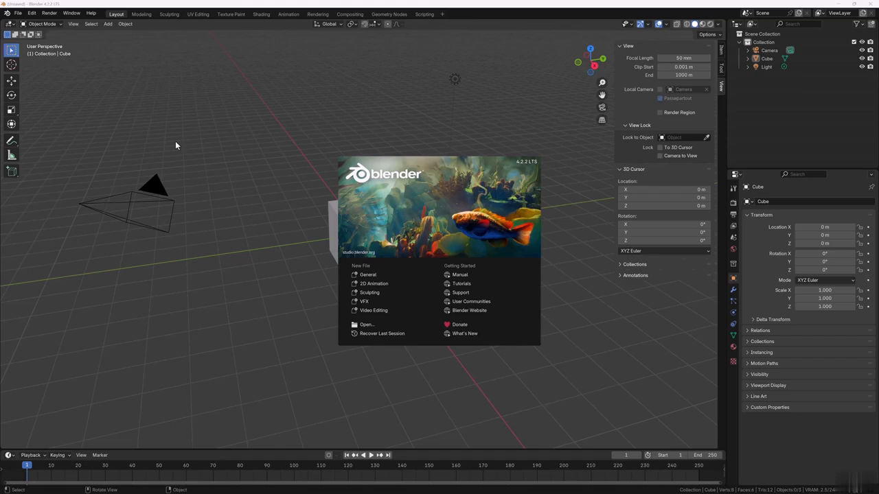
Dismiss the splash screen and delete the default light and camera from the scene.
left_click(237, 202)
middle_click_drag(221, 227, 237, 222)
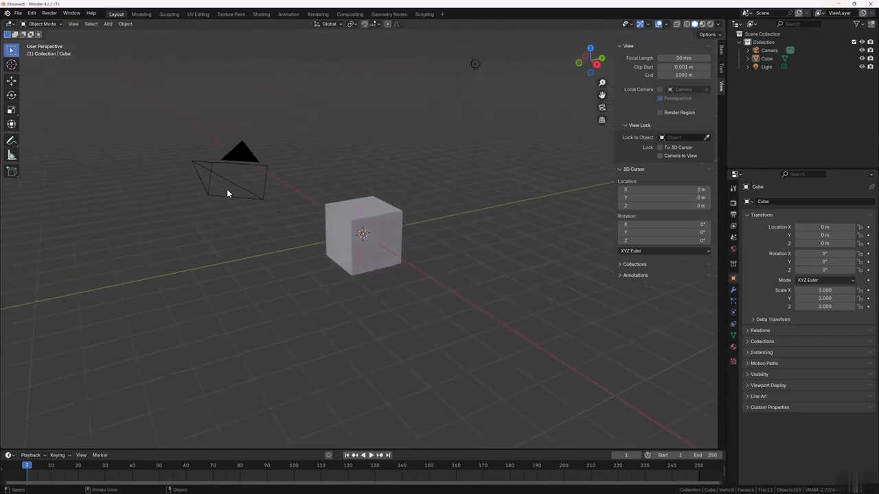
left_click_drag(508, 53, 445, 68)
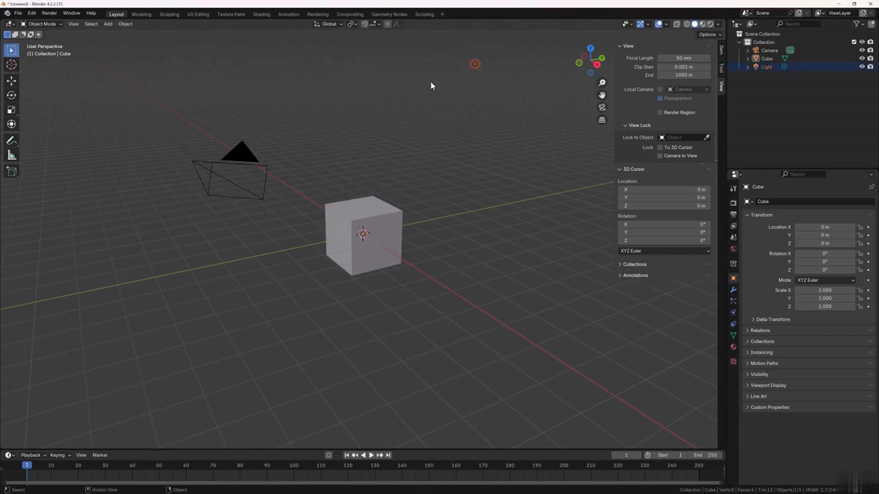
key("Delete")
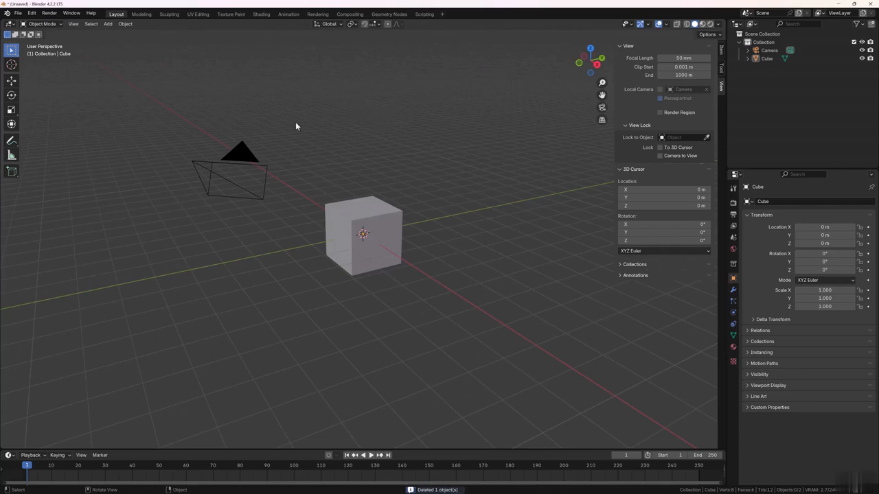
left_click_drag(291, 118, 167, 232)
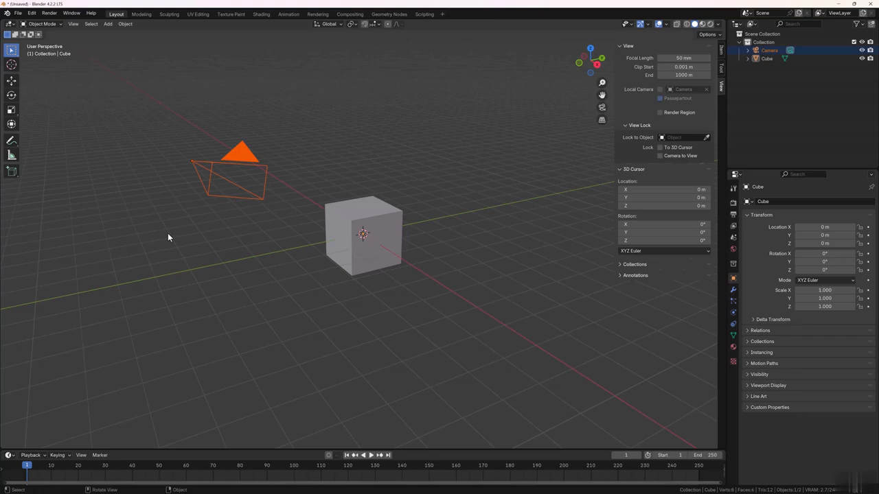
key("Delete")
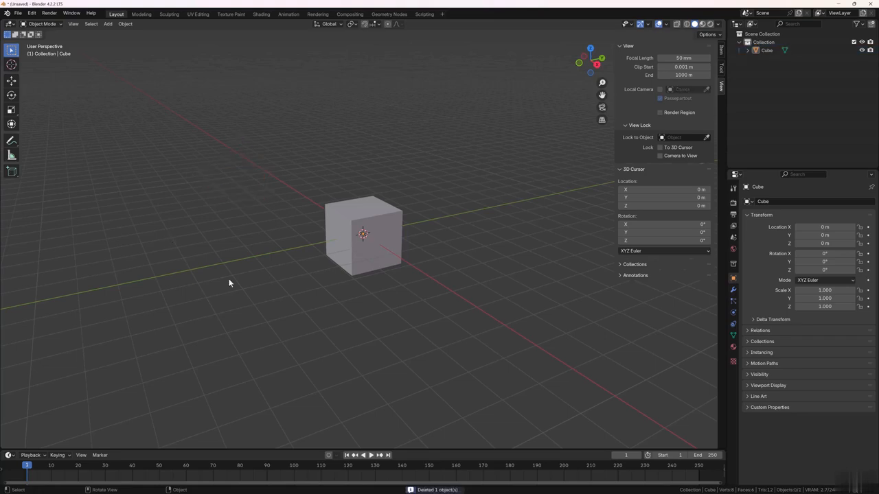
Show the cube's transform properties in the viewport sidebar and set its Y dimension to 10 m.
middle_click_drag(329, 274, 295, 274)
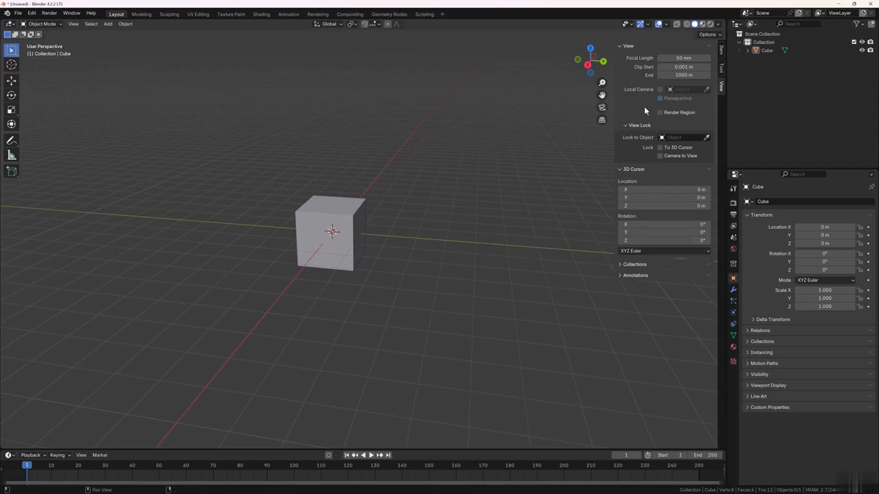
key("n")
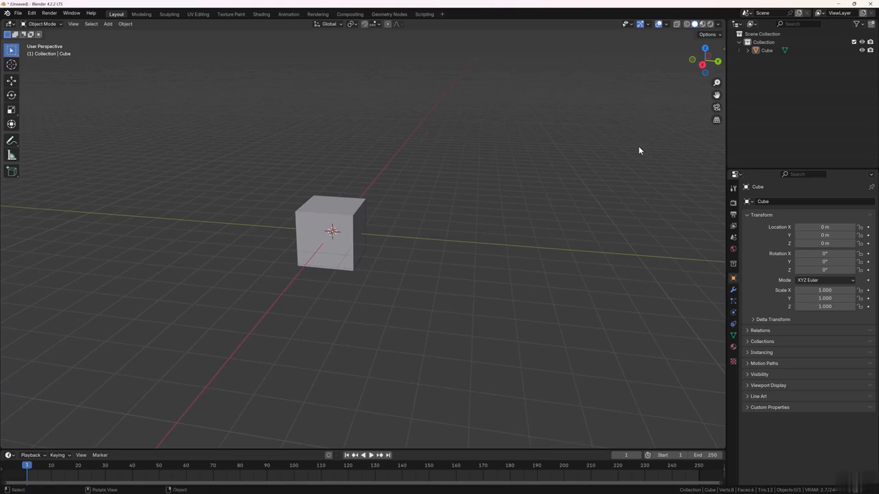
key("n")
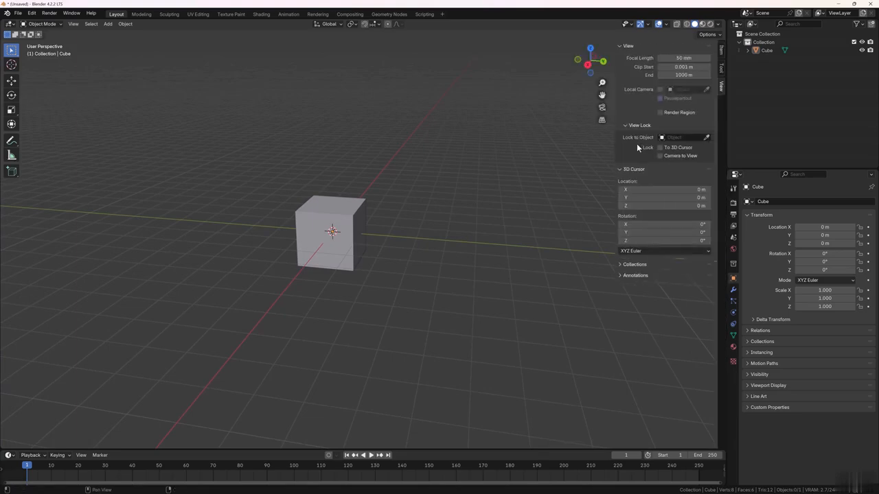
left_click(721, 51)
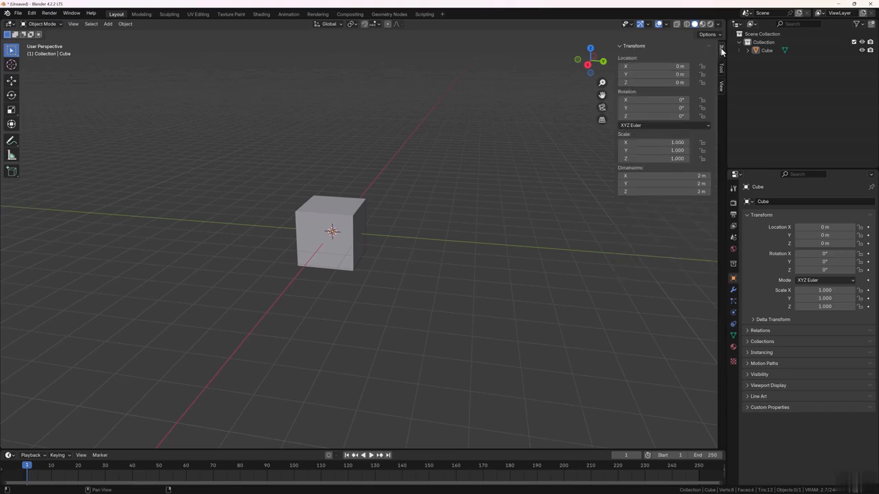
left_click(337, 244)
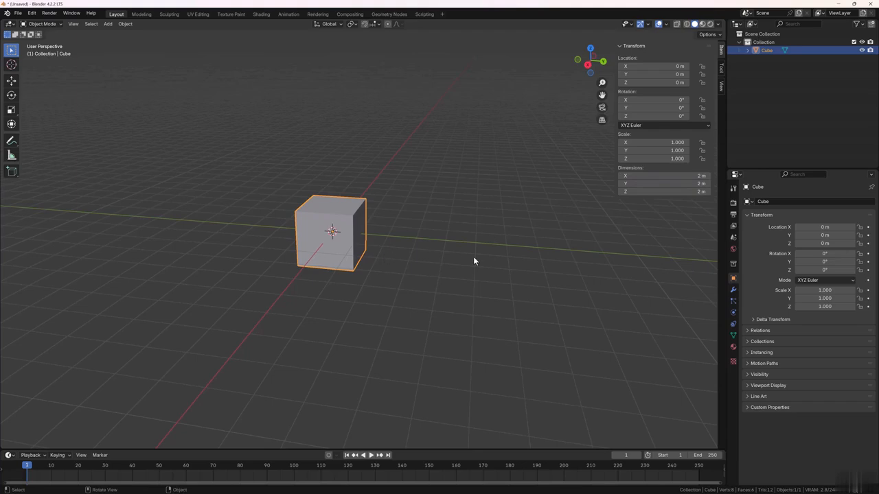
left_click(662, 183)
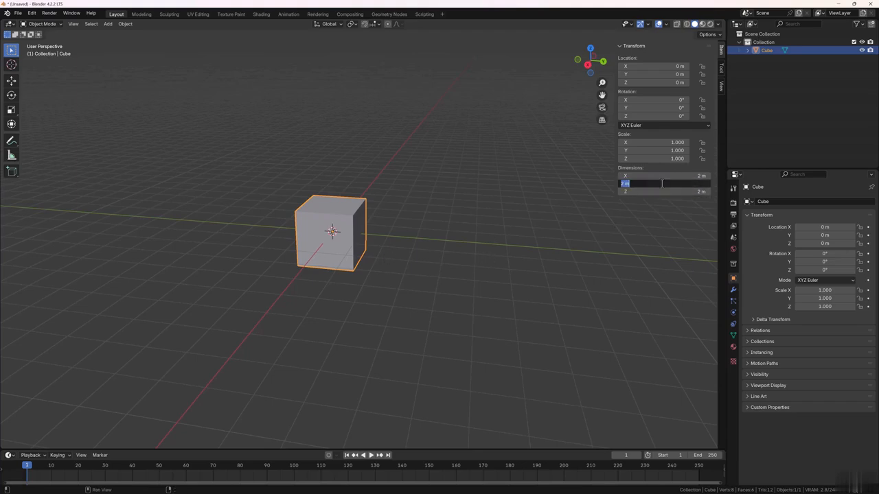
type("10")
key("Return")
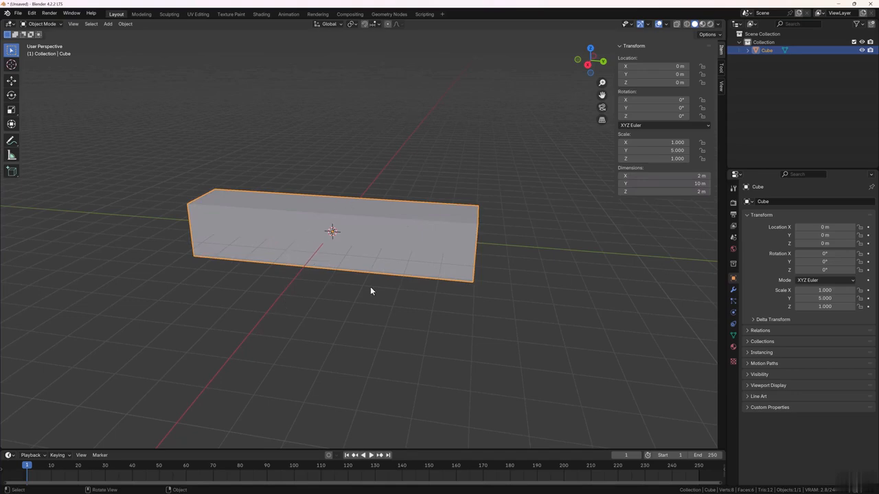
Set the cube's X dimension to 5 m and its Z dimension to 3 m.
left_click(666, 177)
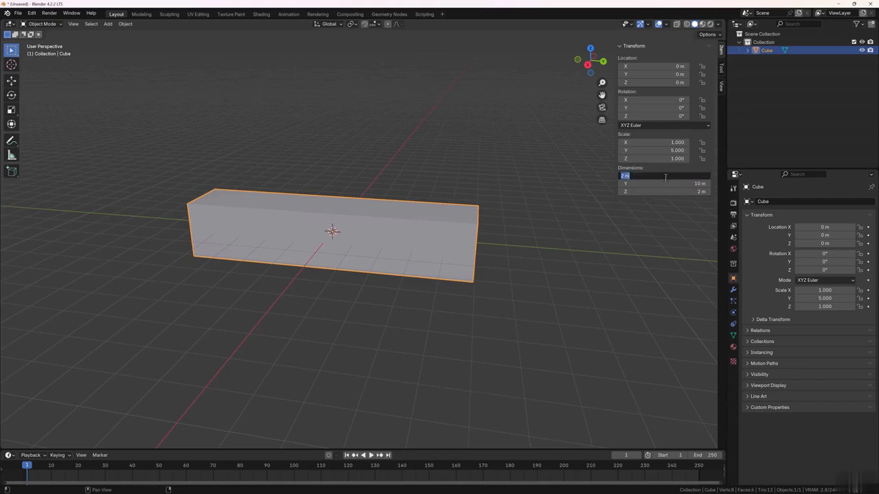
type("5")
key("Return")
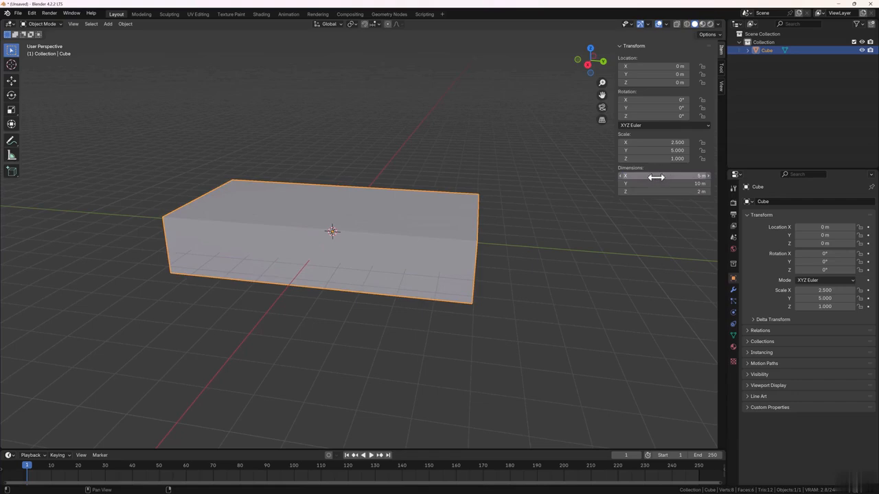
left_click(655, 191)
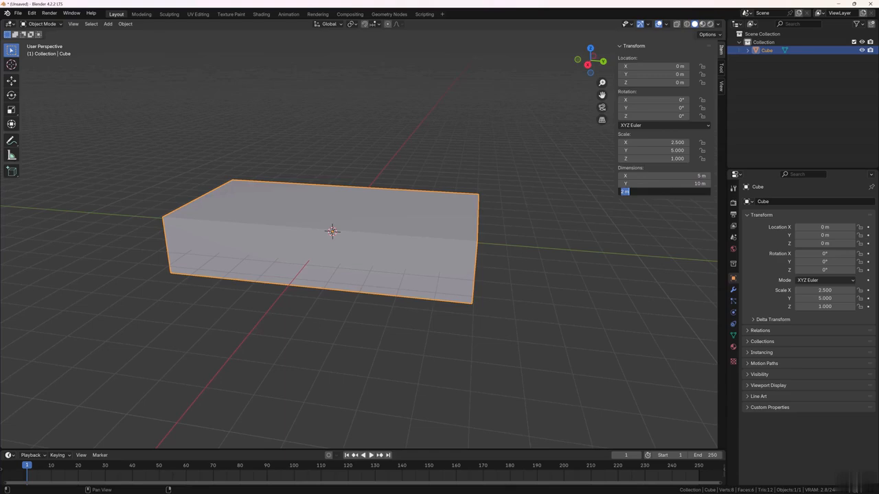
type("3")
key("Return")
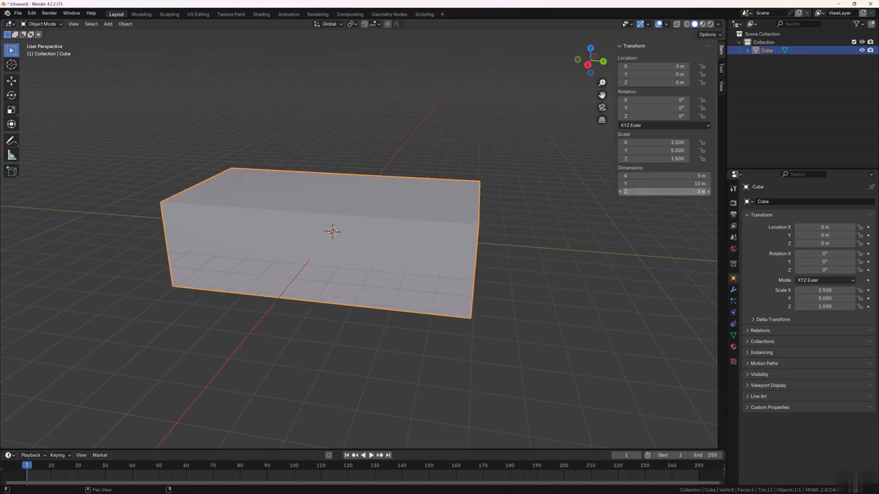
In front orthographic view, move the box up about 1.52 m along Z so its base rests on the ground line.
middle_click_drag(427, 305, 479, 290)
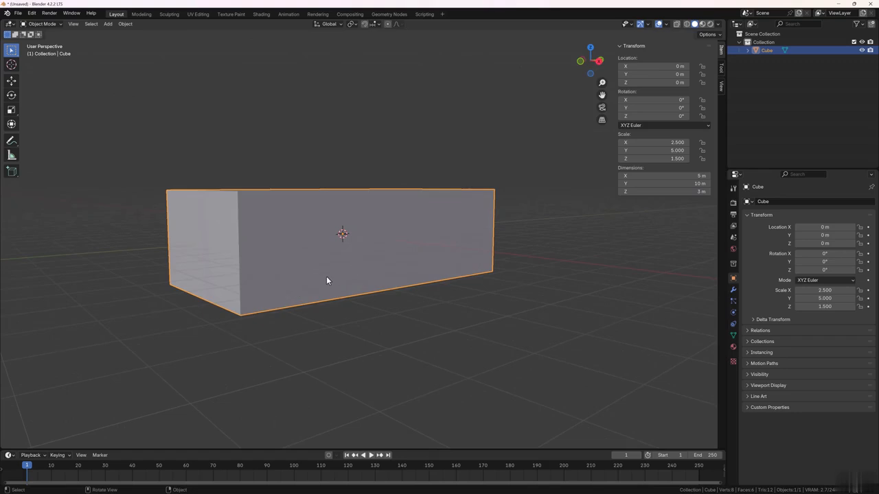
key("KP_1")
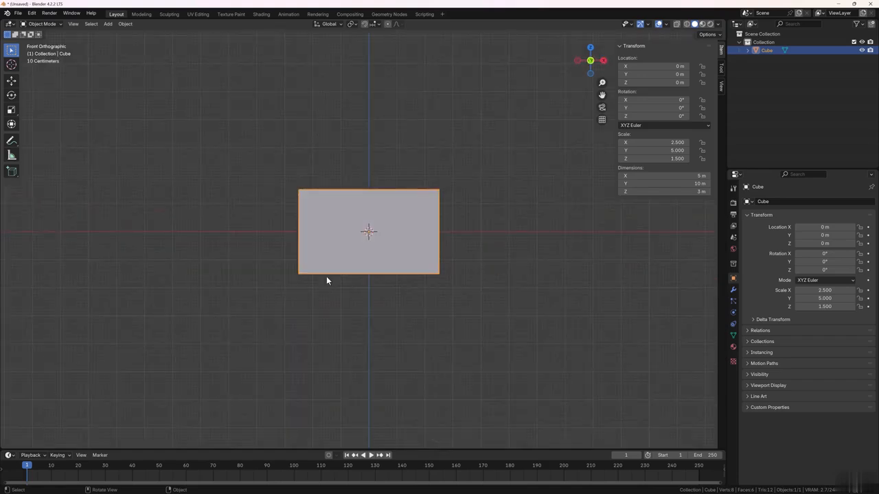
left_click(12, 81)
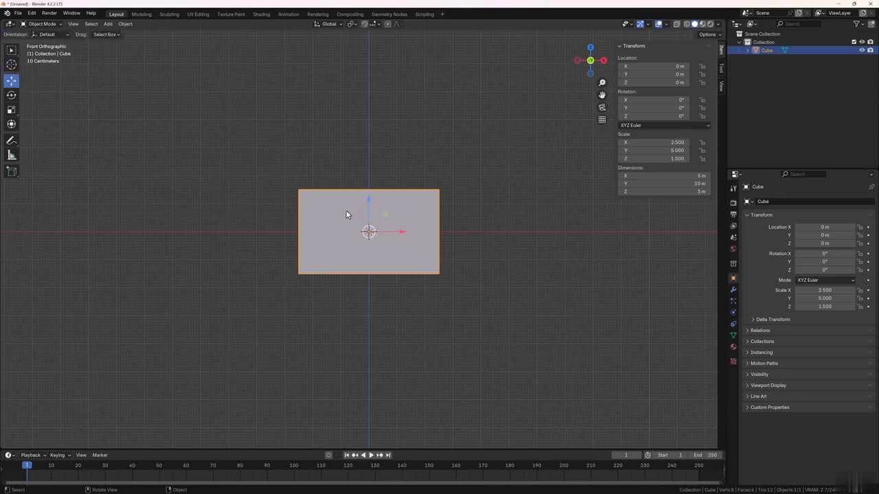
left_click_drag(367, 200, 379, 156)
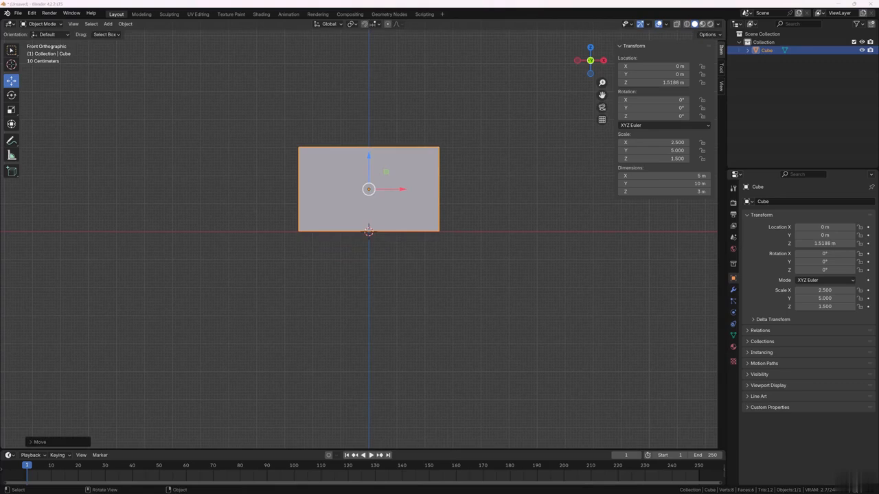
Apply Rotation & Scale to the resized box and deselect it.
middle_click_drag(249, 165, 334, 200)
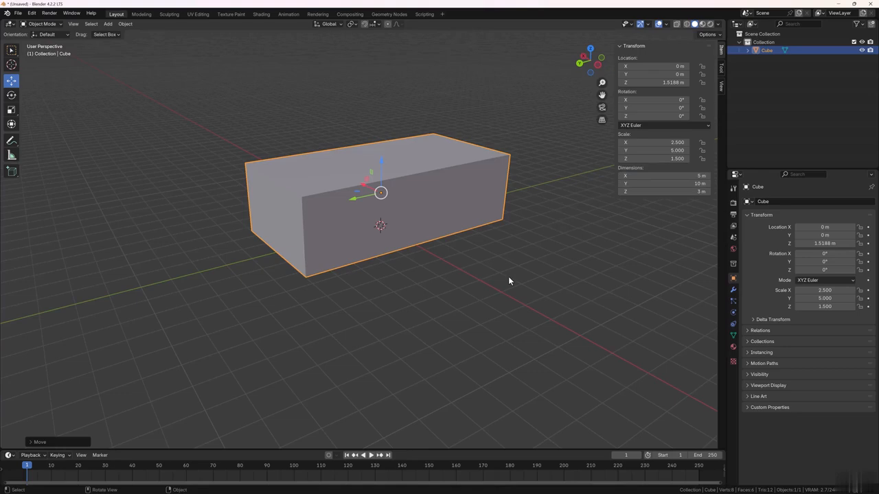
key("ctrl")
key("ctrl+a")
key("ctrl+a")
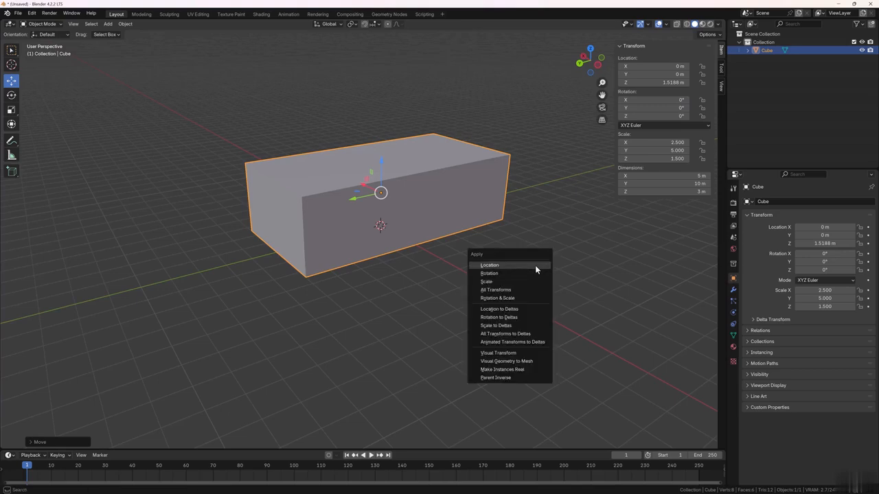
left_click(508, 299)
left_click(441, 289)
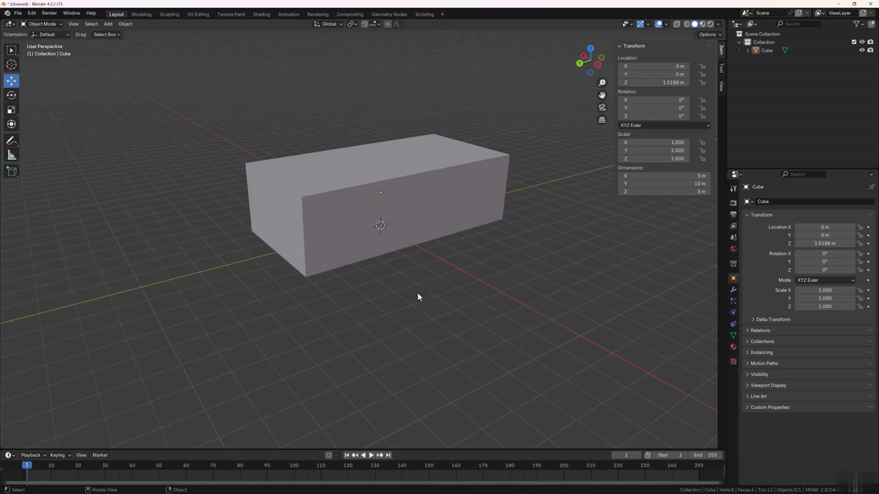
Enter Edit Mode on the box and clear the selection of its geometry.
middle_click_drag(417, 294, 461, 257)
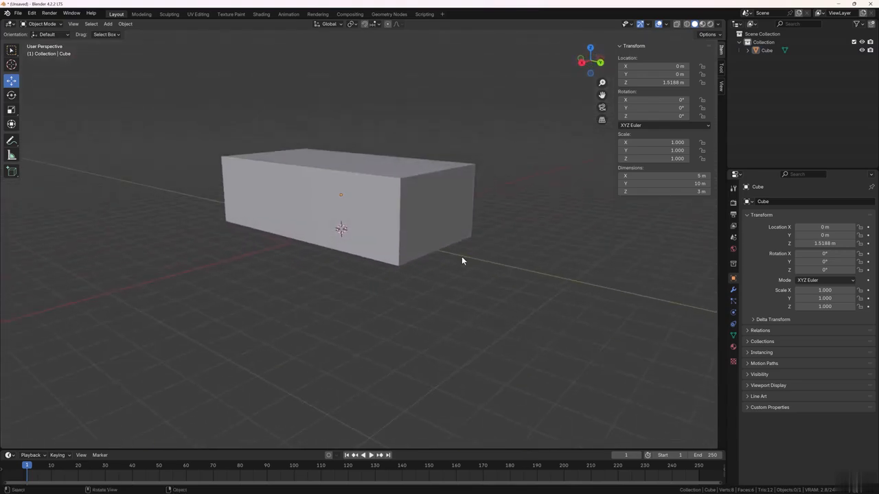
scroll(417, 227, "up", 4)
middle_click_drag(417, 226, 409, 237)
scroll(408, 238, "down", 3)
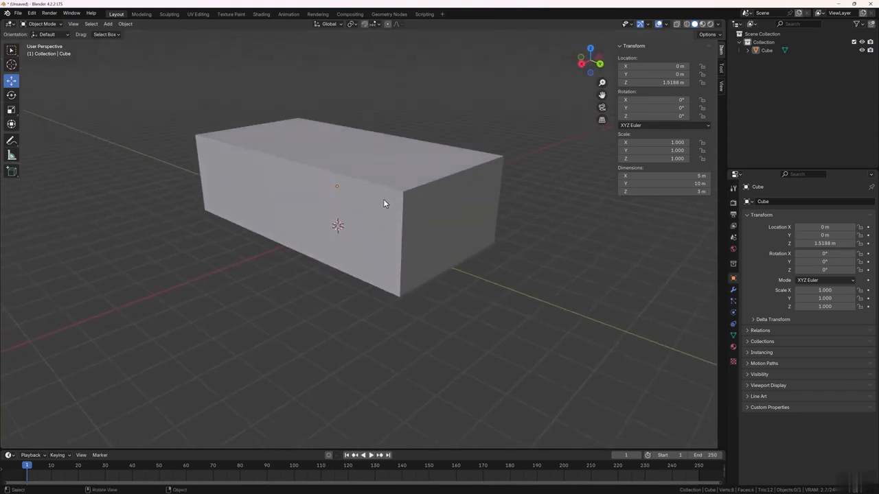
left_click(400, 166)
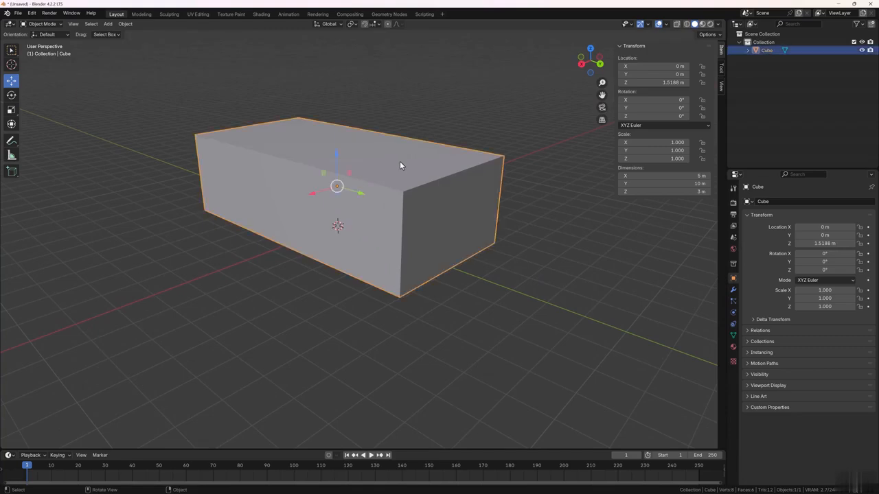
key("Tab")
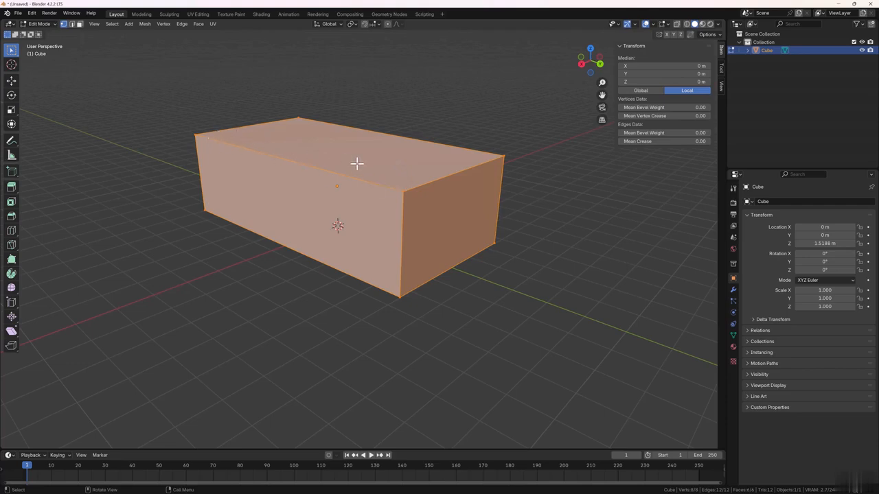
left_click(73, 25)
left_click(391, 93)
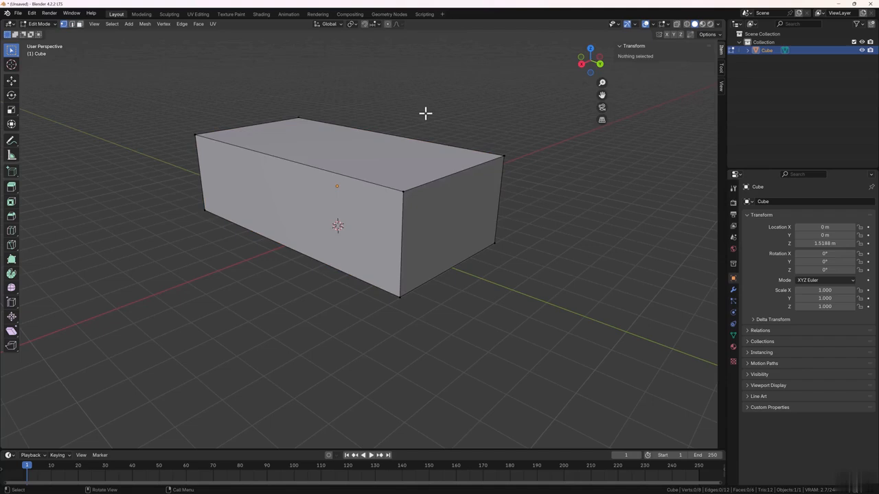
Cycle through the vertex, edge and face selection modes, finishing in edge selection mode.
key("2")
key("1")
key("2")
key("3")
key("1")
key("2")
key("3")
key("2")
Subdivide the two short top edges of the box to split its top face lengthwise, and clear the selection.
left_click(232, 128)
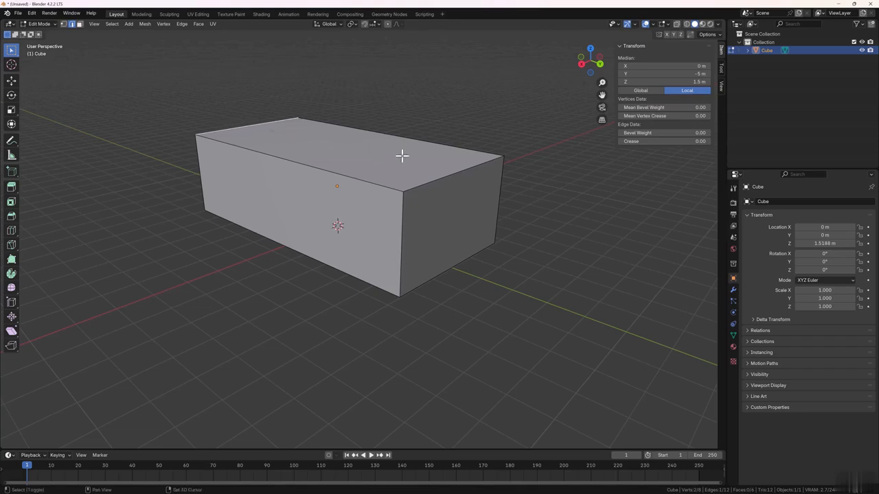
left_click(438, 178, "shift")
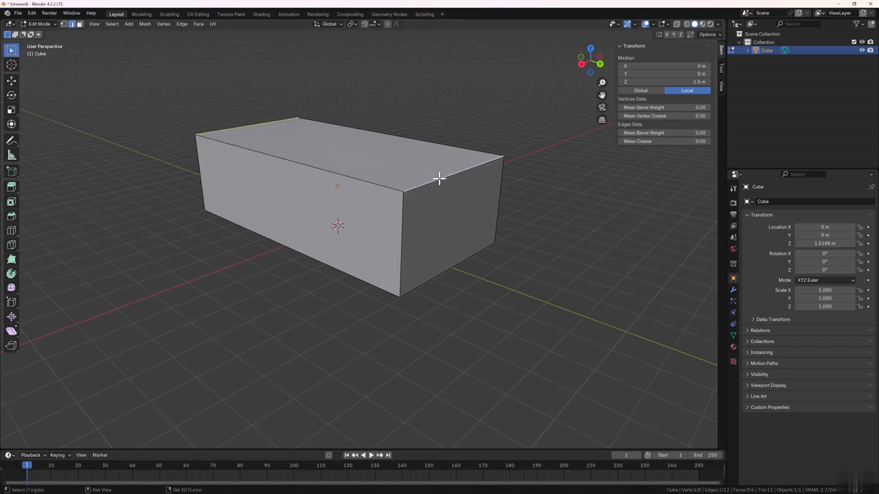
right_click(339, 142)
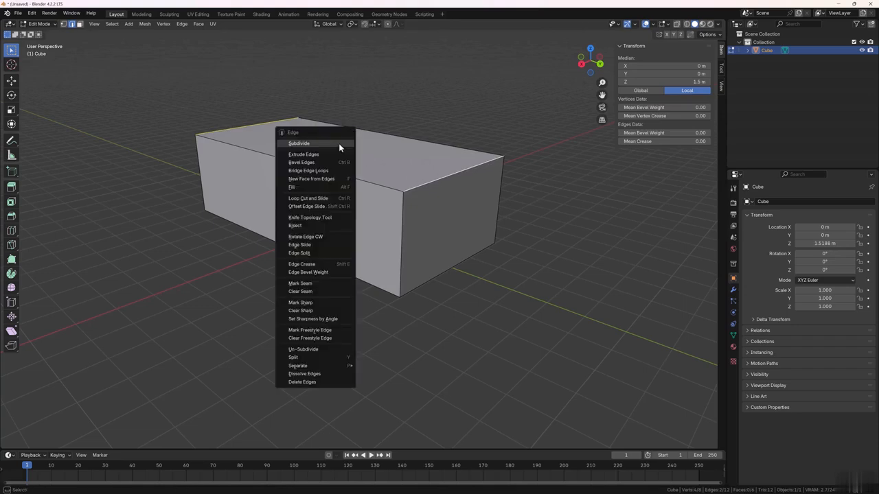
left_click(318, 143)
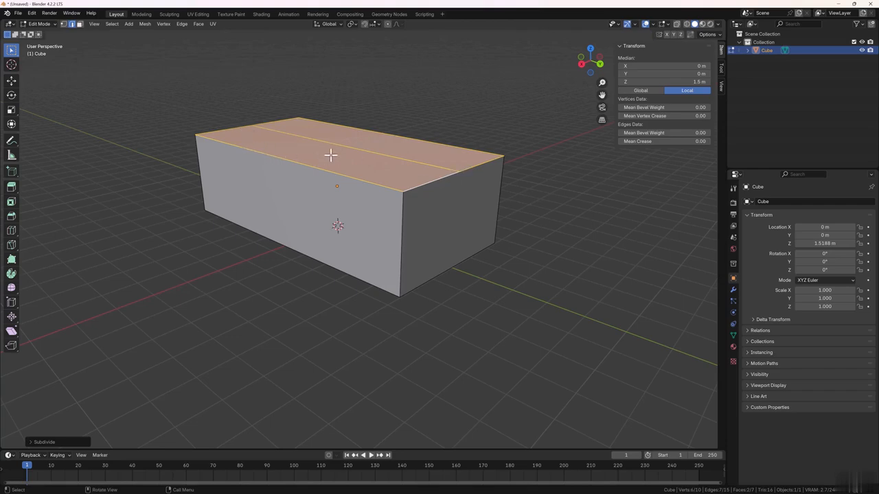
left_click(431, 92)
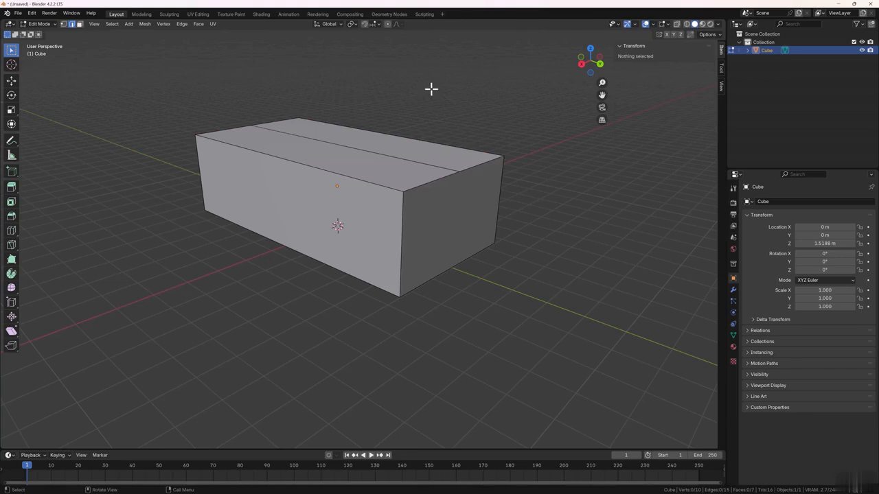
Raise the centre edge of the top face along Z to a local height of about 2.7 m, forming a gable ridge.
left_click(381, 153)
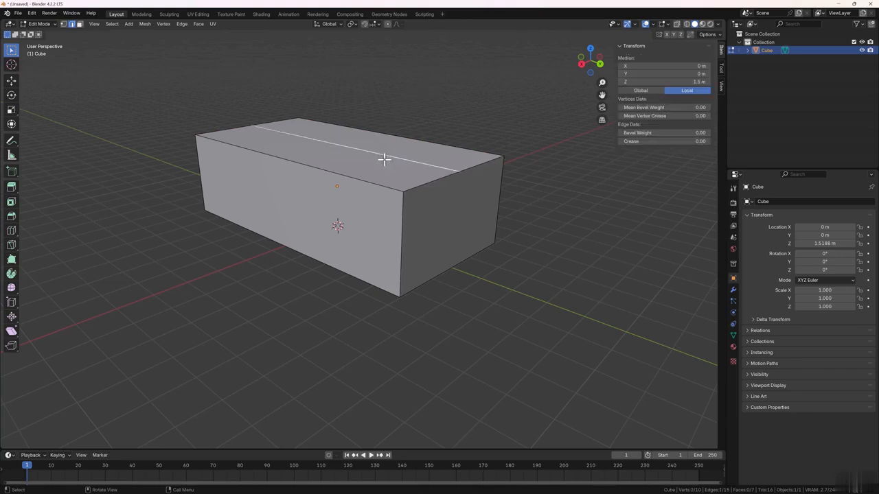
left_click(11, 81)
left_click_drag(339, 116, 336, 101)
key("KP_1")
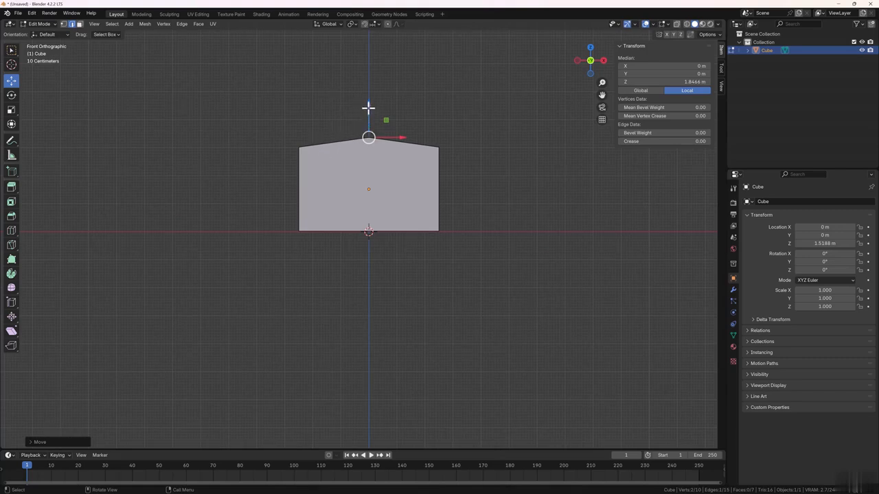
left_click_drag(369, 103, 368, 80)
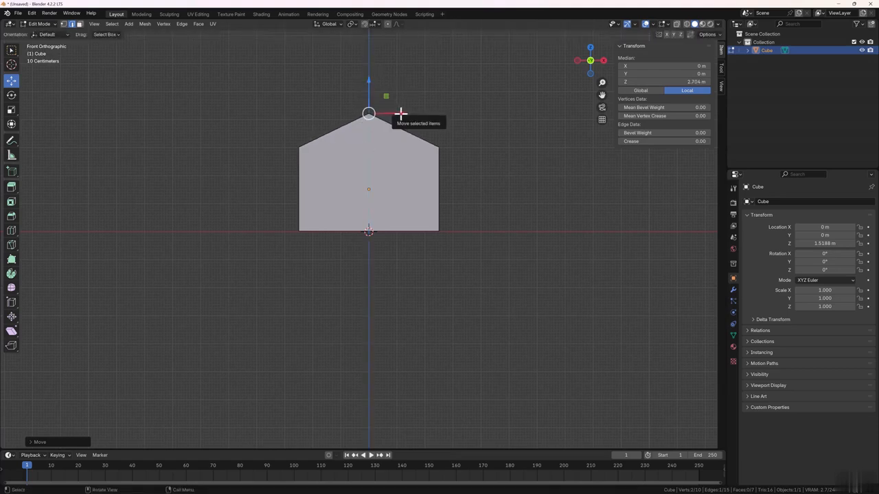
Shift the ridge edge off-centre towards negative X and clear the selection.
left_click_drag(400, 114, 370, 115)
left_click(499, 196)
middle_click_drag(485, 188, 398, 151)
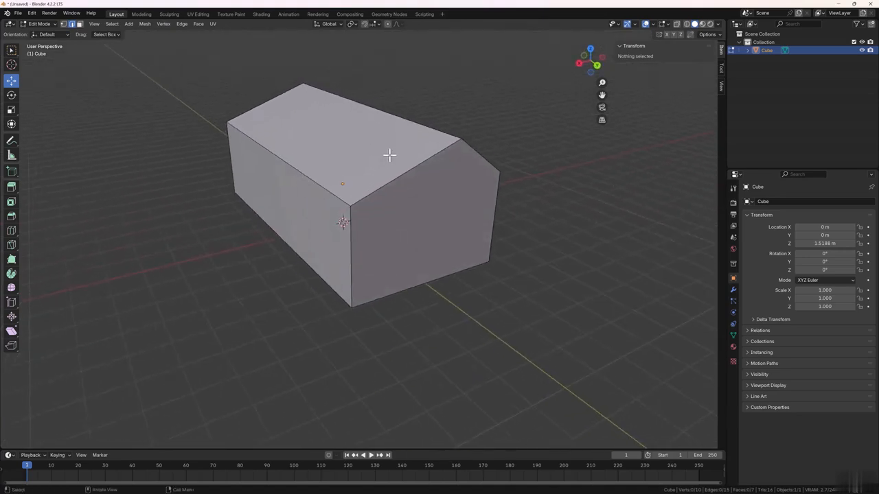
Duplicate both sloped roof faces and move the copy up along Z by about 0.38 m.
left_click(371, 164)
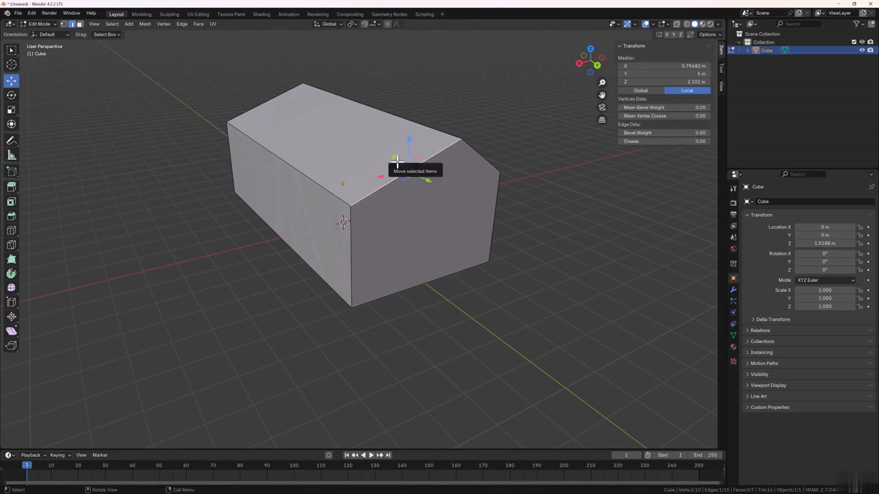
key("3")
left_click(358, 141)
middle_click_drag(383, 160, 350, 169)
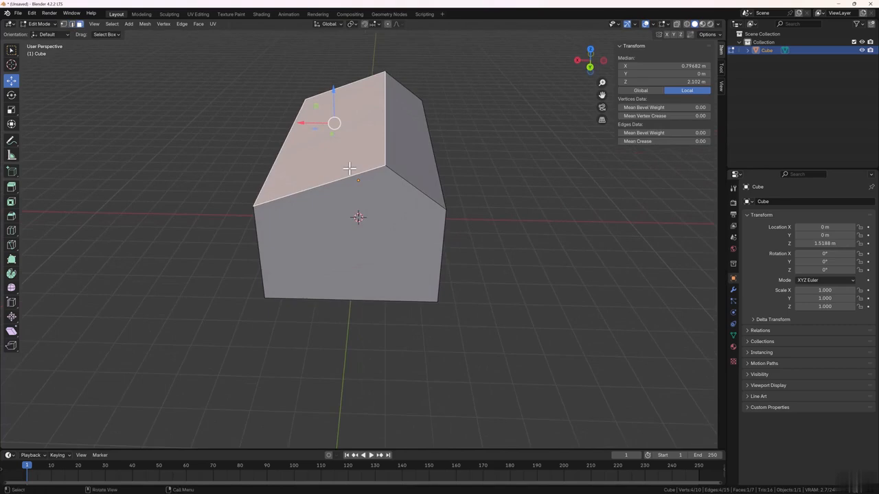
left_click(390, 149, "shift")
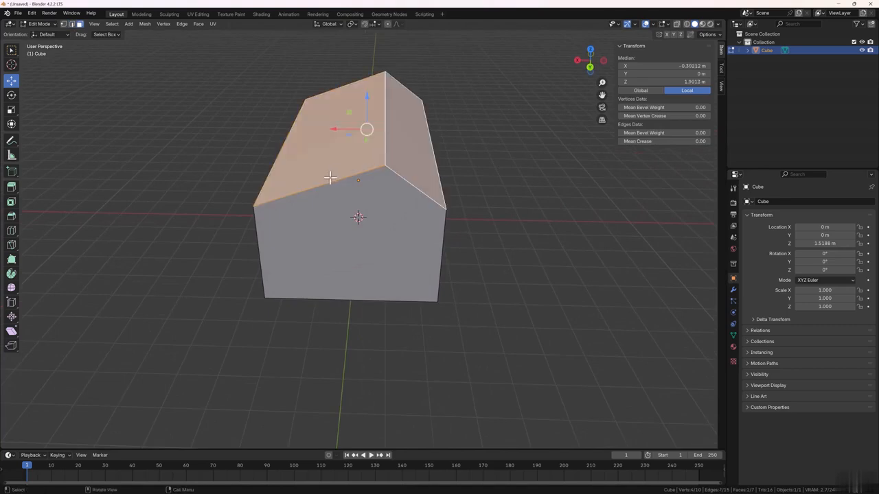
middle_click_drag(330, 177, 370, 208)
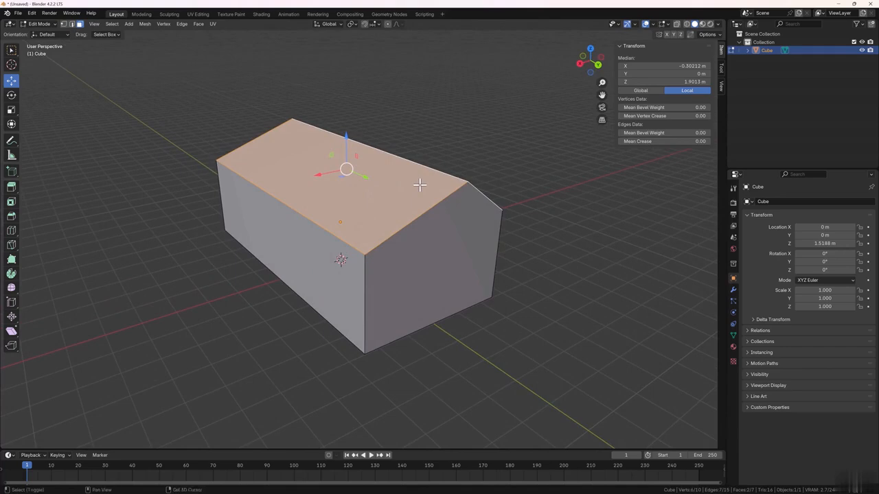
key("shift+d")
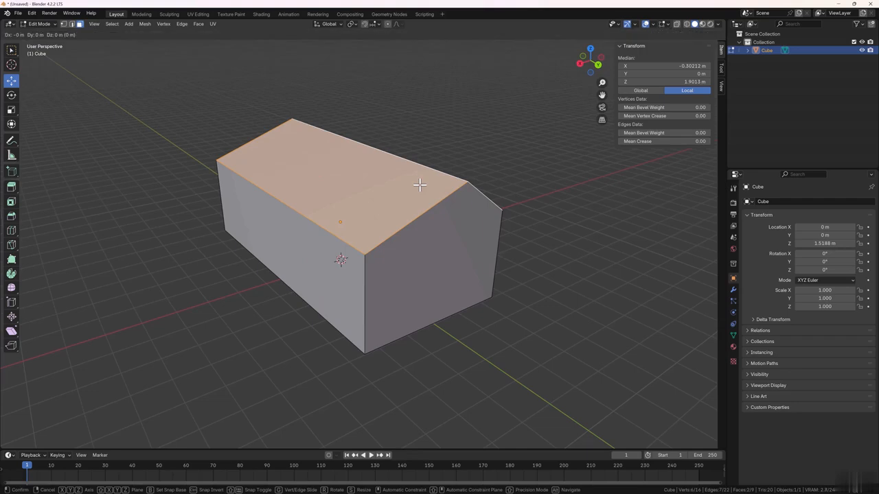
key("z")
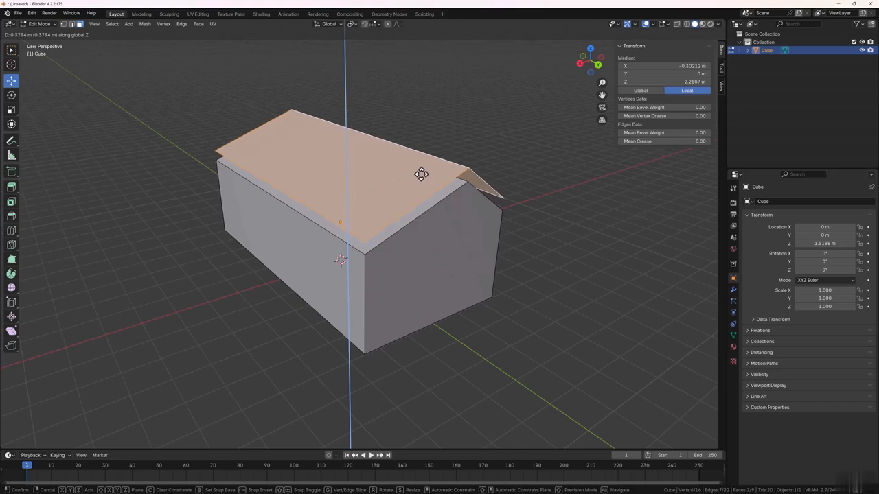
left_click(420, 173)
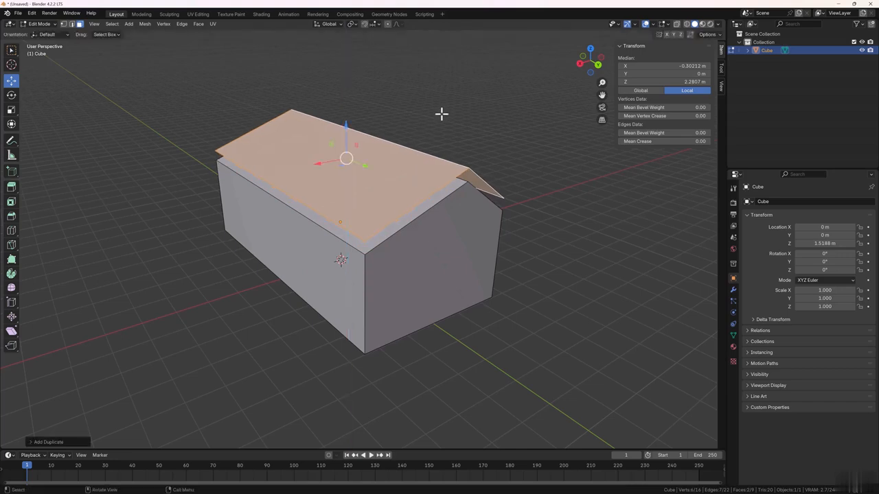
middle_click_drag(442, 113, 439, 100)
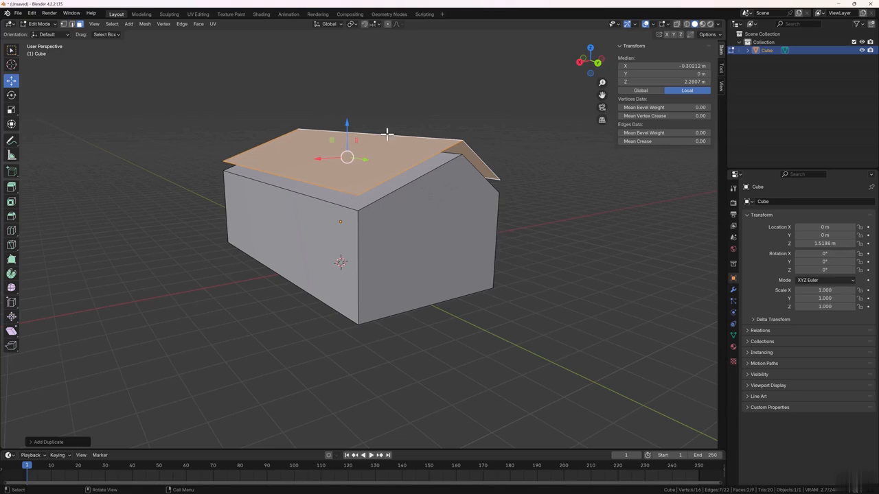
Separate the duplicated roof faces into their own object, return to Object Mode and deselect everything.
key("p")
key("p")
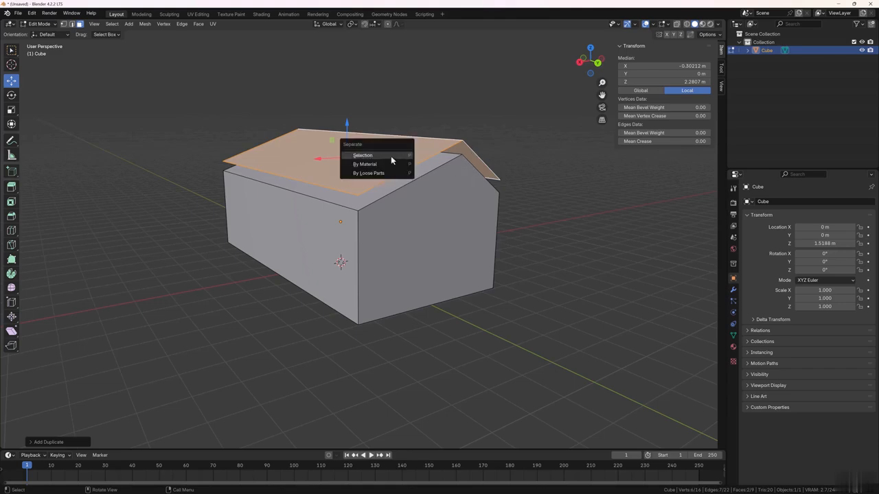
left_click(364, 155)
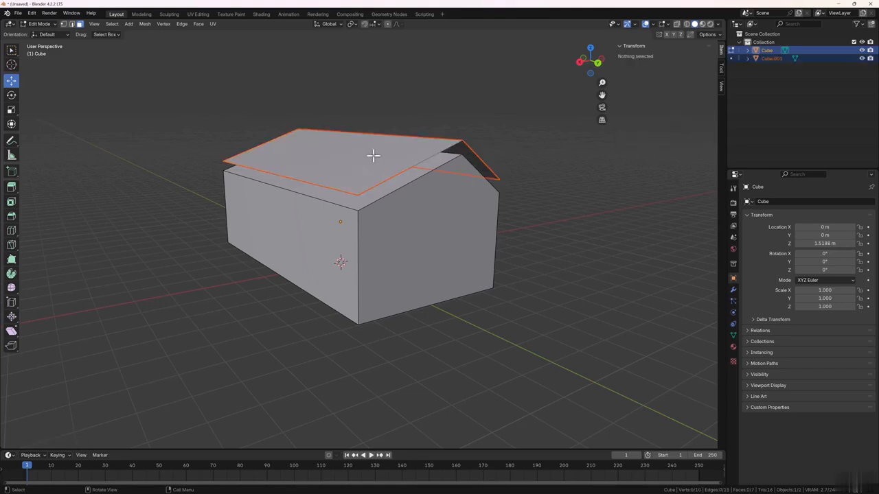
key("Tab")
left_click(472, 115)
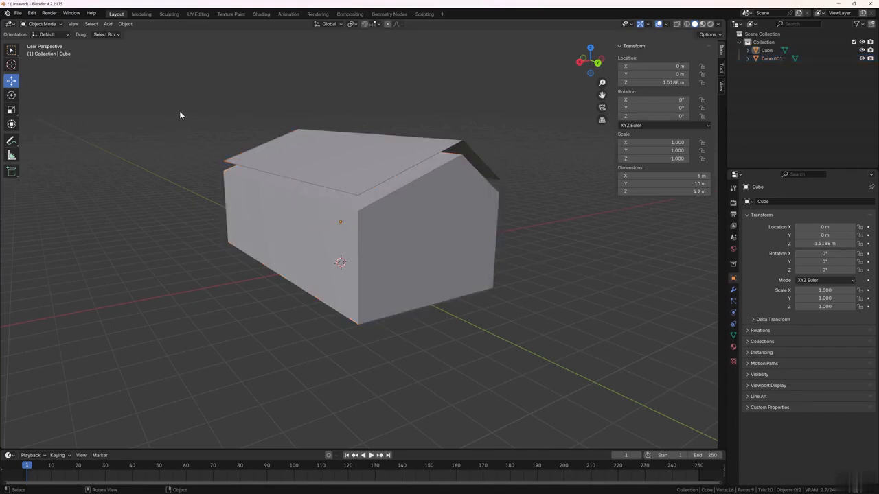
Select the house body and the separated roof in turn to check which listed object is which.
left_click(386, 231)
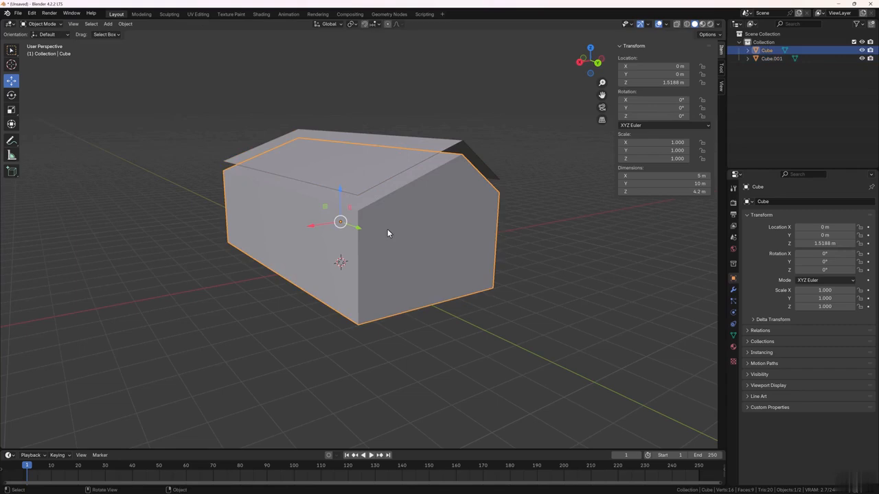
left_click(356, 158)
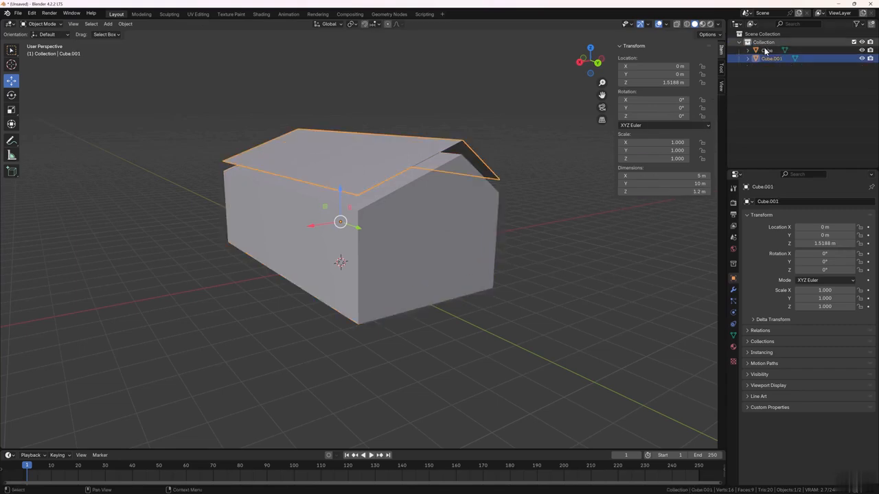
left_click(432, 232)
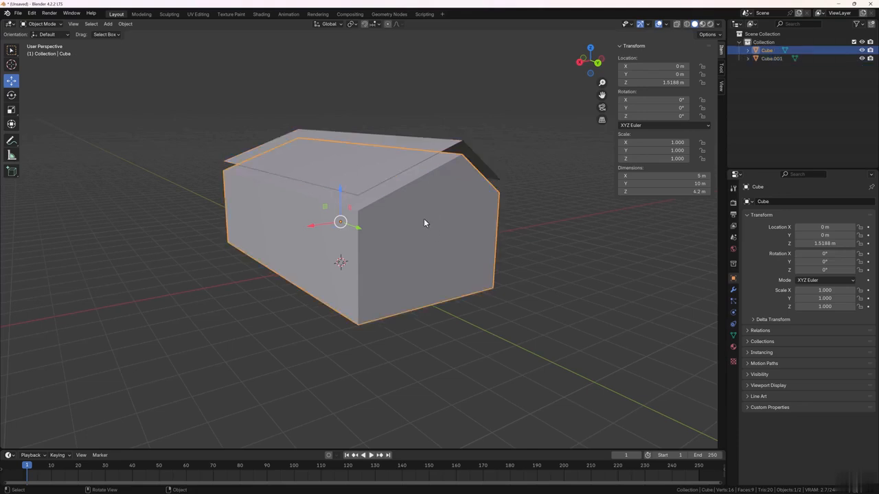
left_click(384, 167)
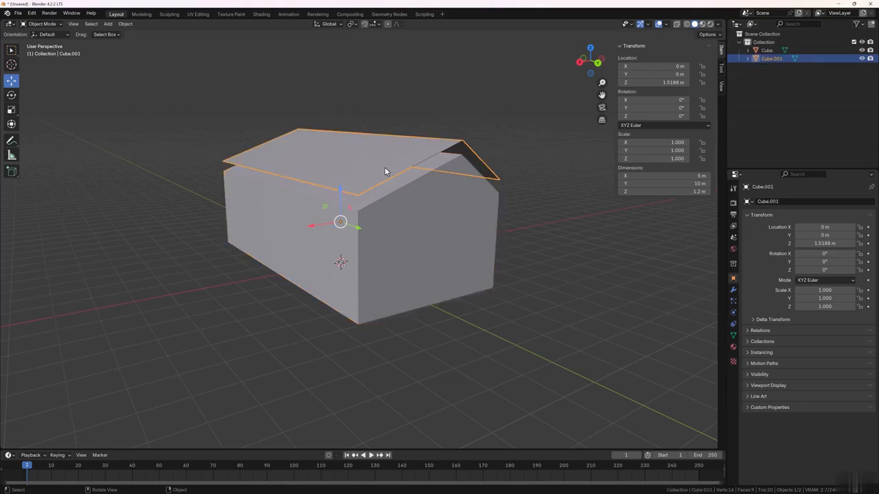
left_click(403, 226)
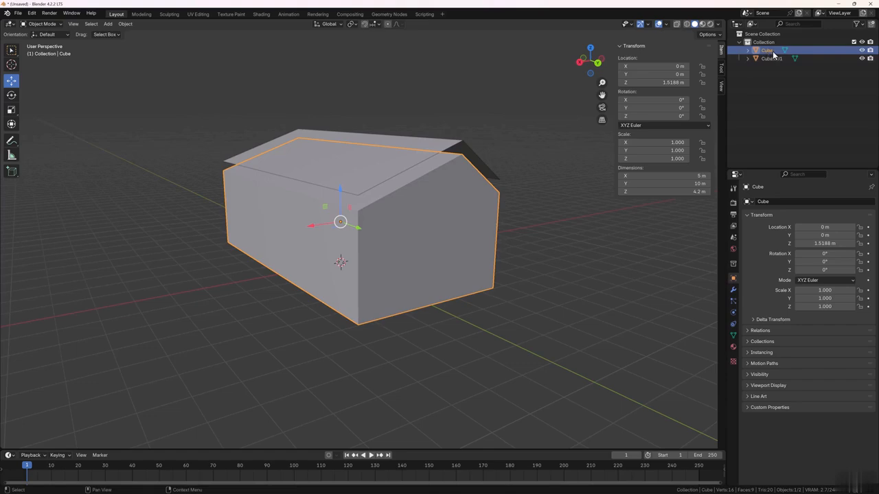
left_click(571, 242)
Rename the house body object as Walls.
left_click(455, 249)
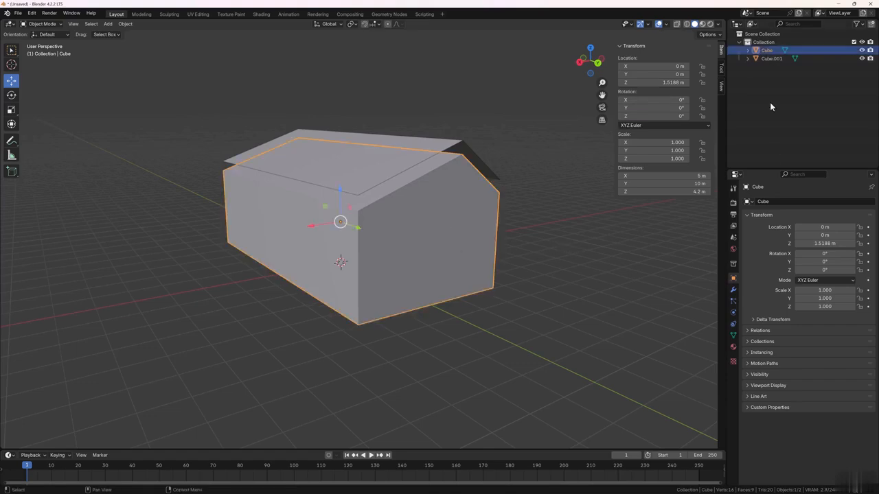
double_click(773, 51)
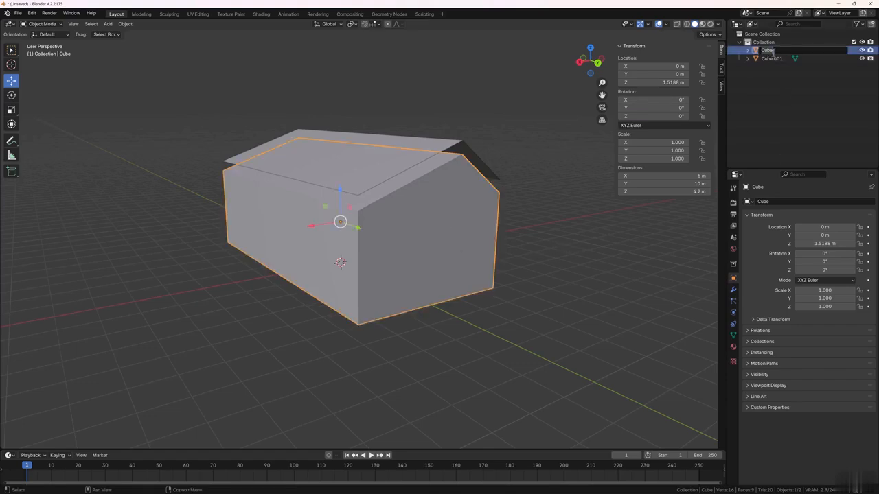
key("BackSpace")
type("Walls")
key("Return")
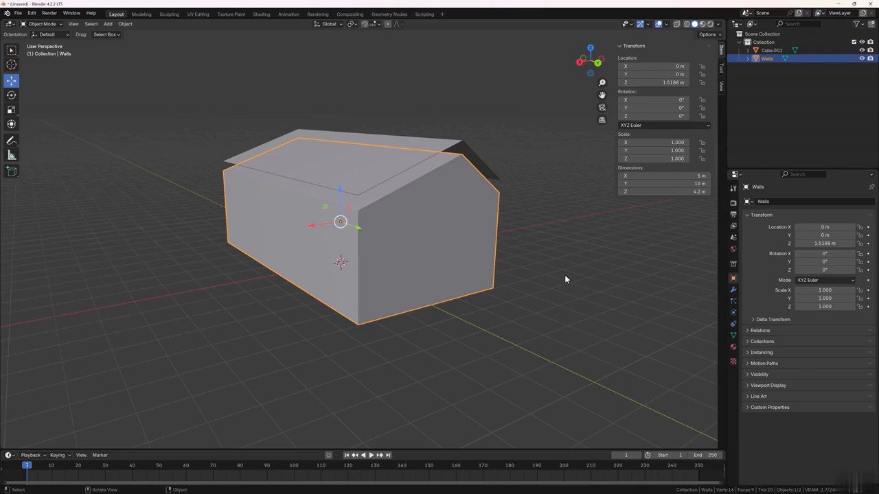
Rename the separated roof object as Roof.
left_click(343, 164)
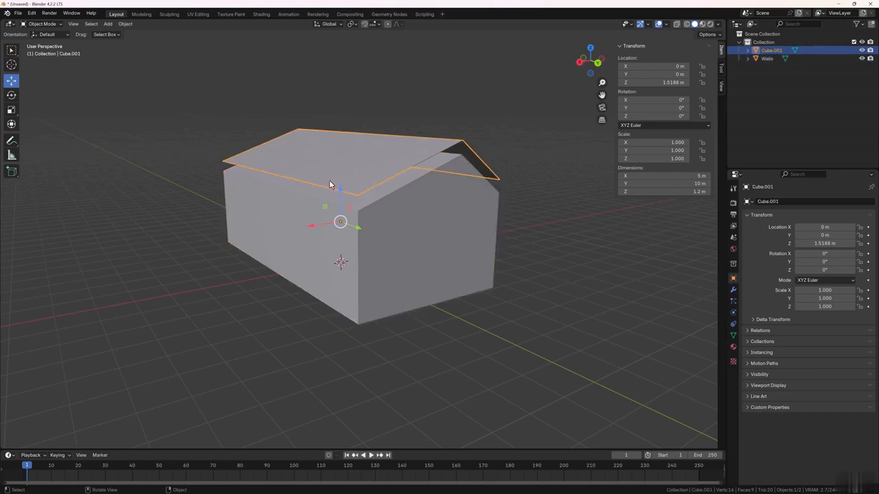
double_click(771, 51)
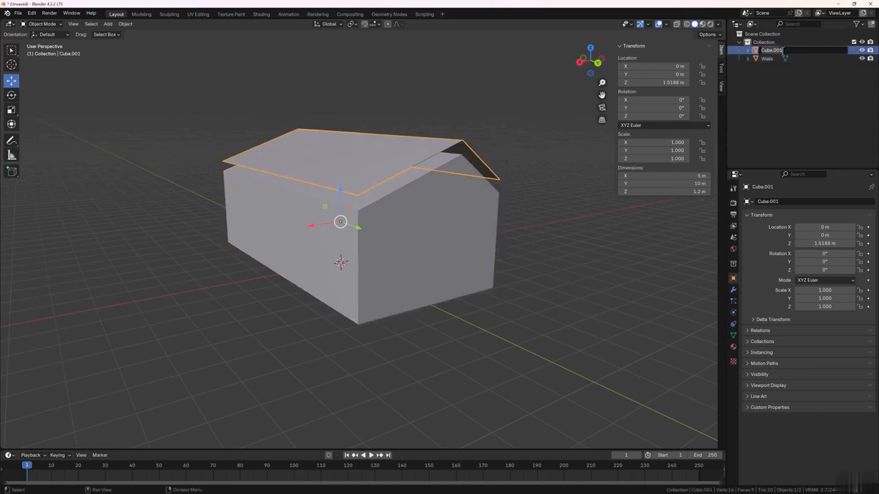
key("BackSpace")
type("Roof")
key("Return")
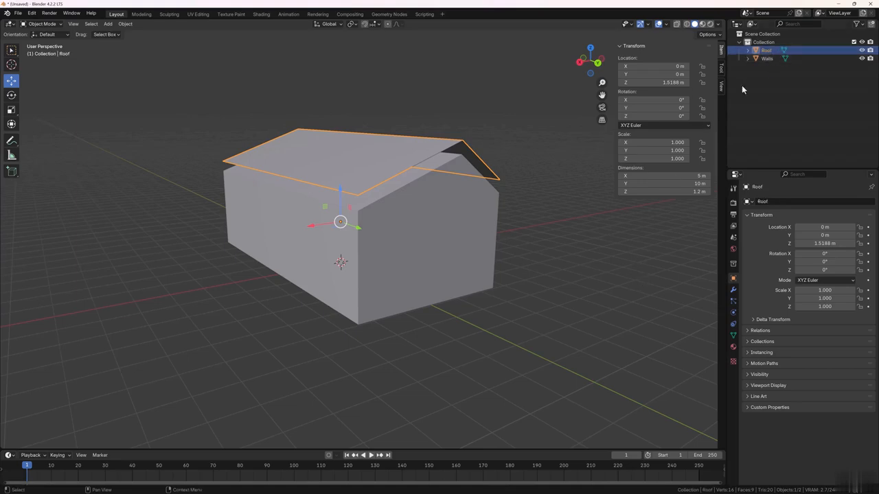
Check the renamed Walls and Roof objects and examine the roof's fit over the walls from several angles.
left_click(638, 319)
left_click(327, 288)
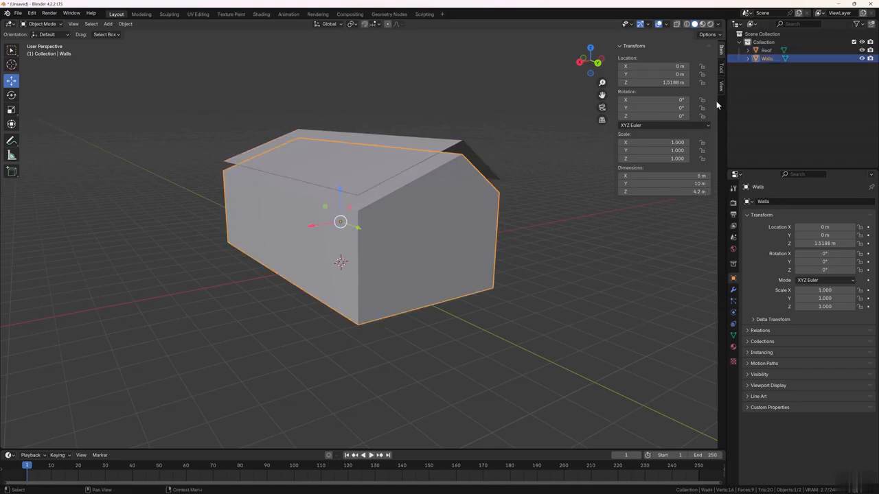
left_click(390, 170)
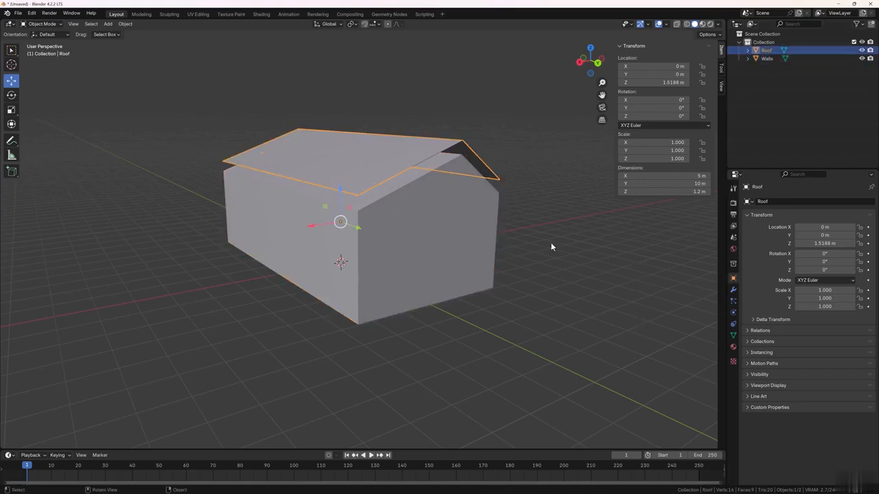
left_click(584, 195)
middle_click_drag(491, 205, 508, 203)
scroll(377, 153, "up", 3)
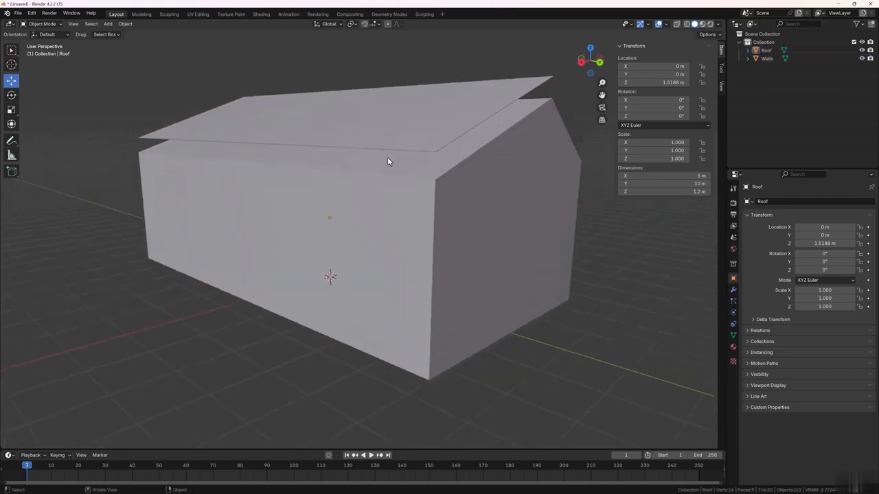
middle_click_drag(388, 161, 380, 159)
left_click(381, 158)
middle_click_drag(457, 192, 450, 195)
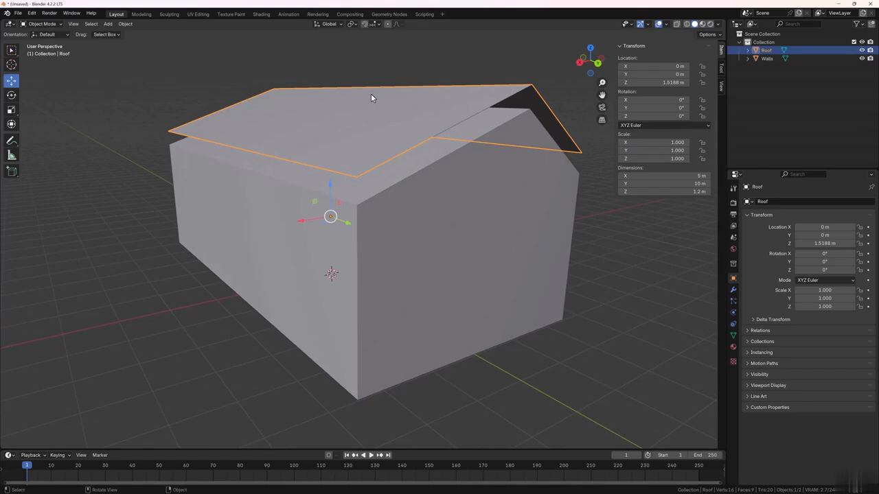
middle_click_drag(404, 109, 379, 164)
scroll(401, 121, "down", 2)
left_click(435, 92)
left_click(379, 172)
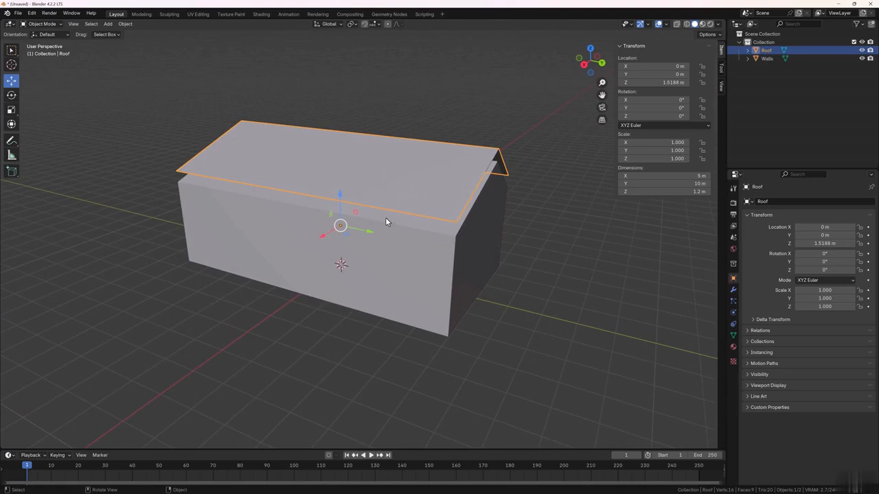
key("s")
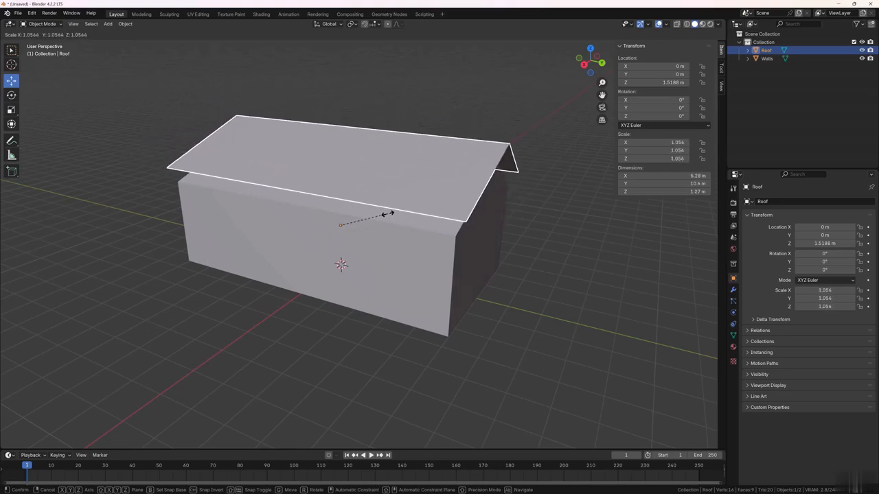
key("Escape")
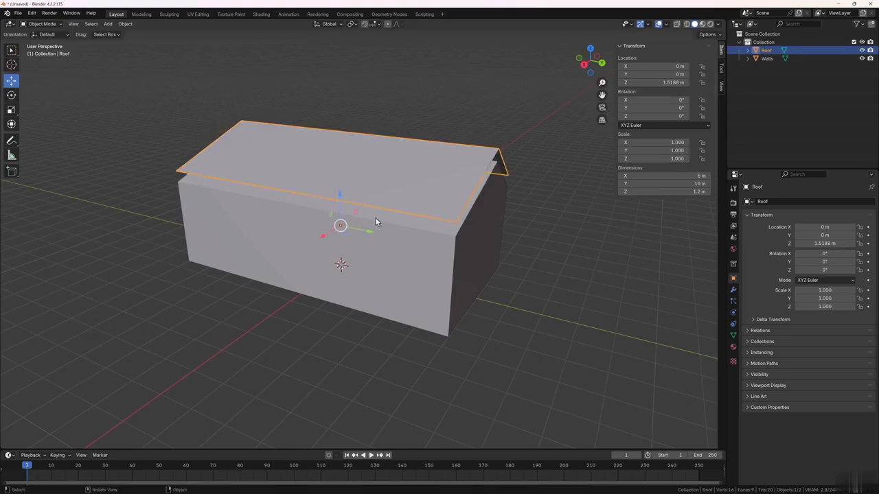
left_click(541, 294)
Scale the Roof along the Y axis to about 1.098, about 11 m long, to overhang both gable walls.
left_click(414, 204)
key("s")
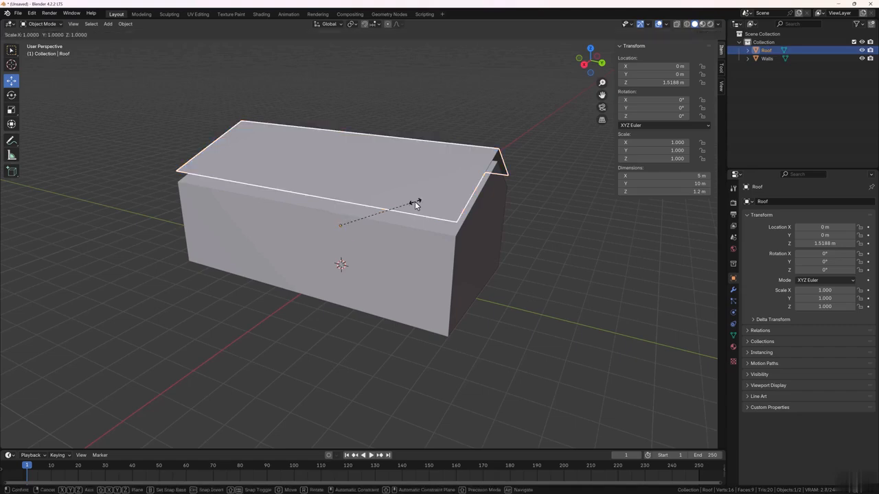
key("y")
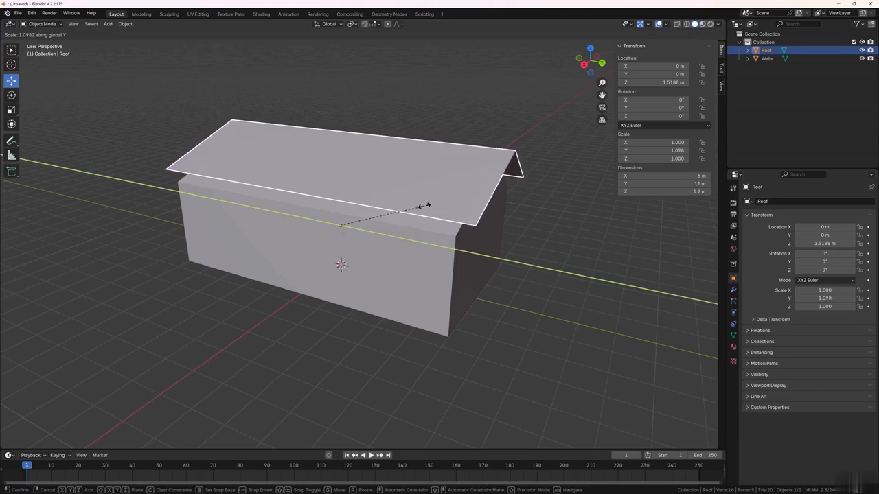
left_click(425, 208)
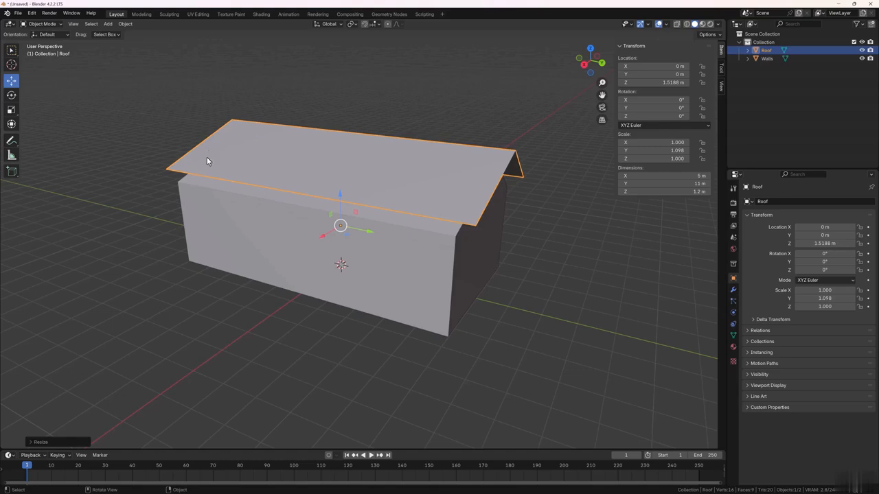
left_click(549, 245)
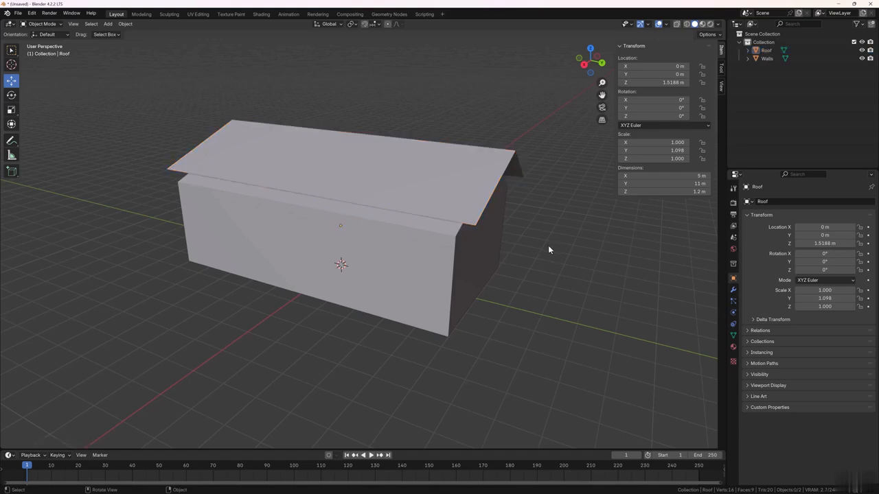
Open the Roof object for mesh editing in edge selection mode.
middle_click_drag(548, 245, 496, 240)
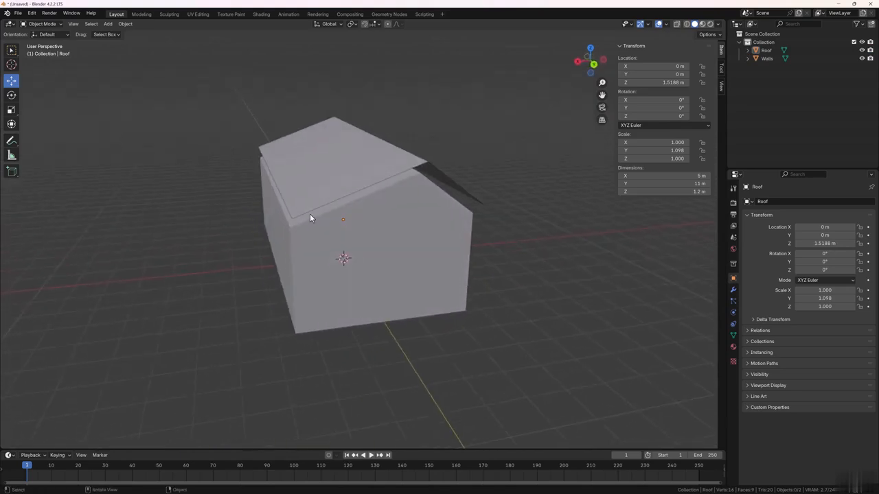
middle_click_drag(280, 214, 326, 183)
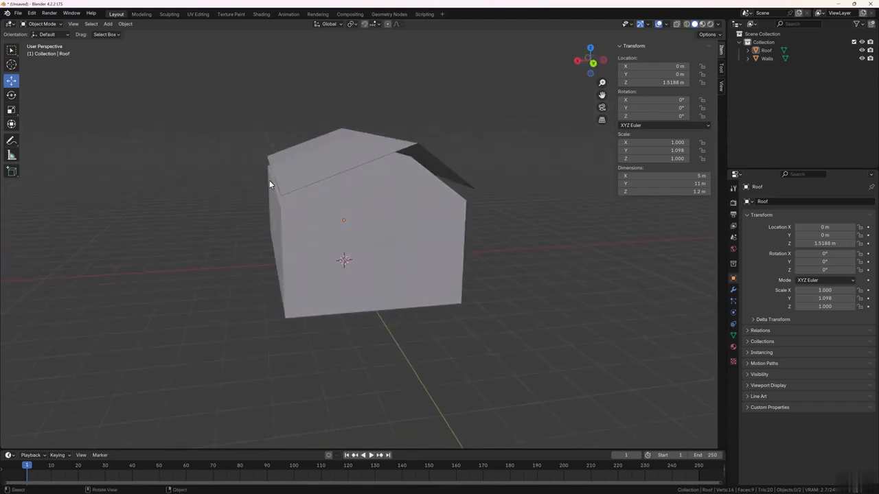
mouse_move(249, 206)
middle_mouse_down()
mouse_move(274, 194)
mouse_move(262, 203)
middle_mouse_up()
scroll(308, 169, "up", 2)
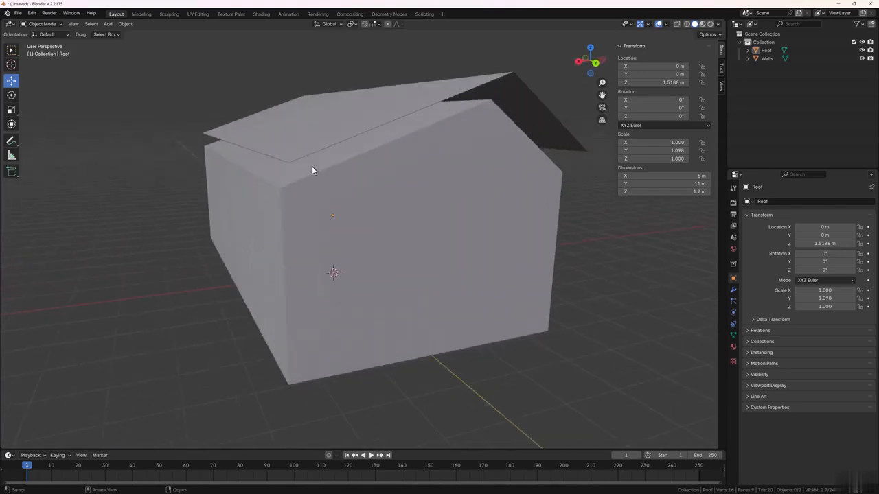
left_click(315, 114)
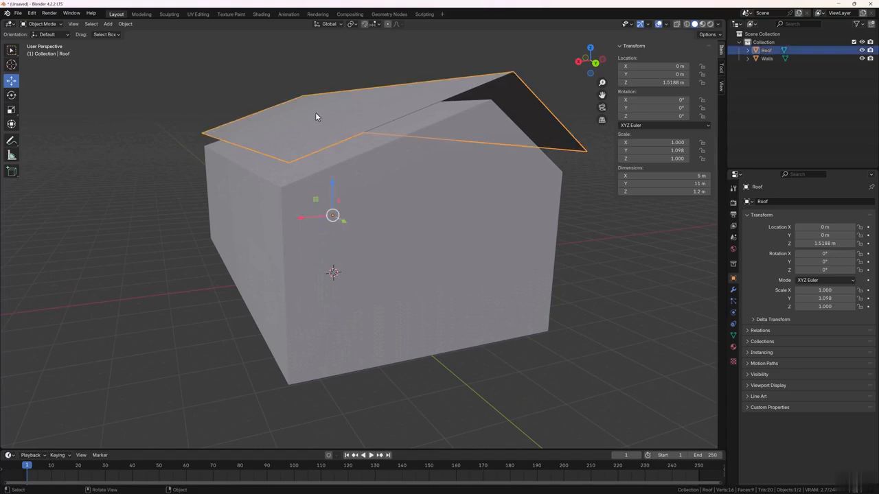
key("Tab")
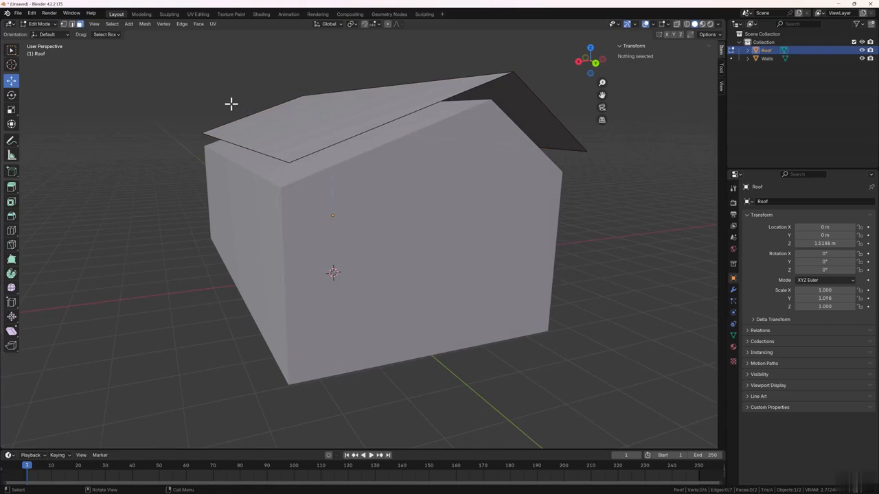
middle_click_drag(230, 105, 230, 111)
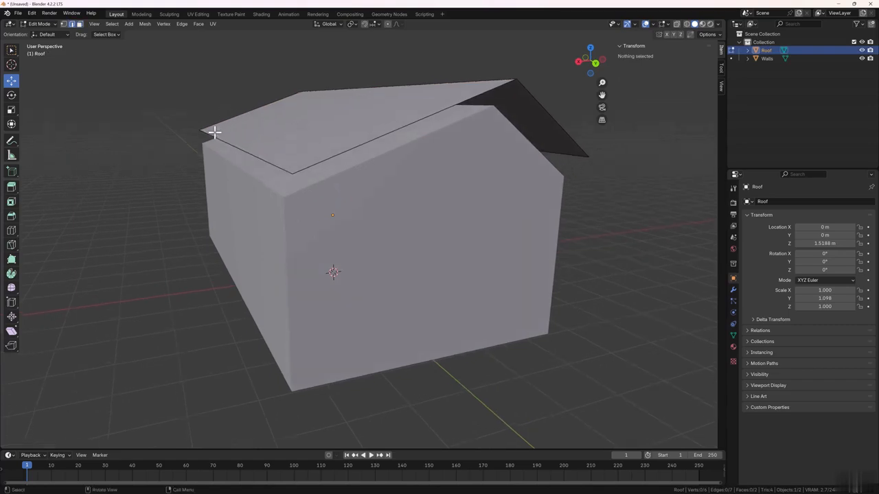
Extend the roof's positive-X eave edge down the slope using Normal orientation, to about X 4.63 m and Z 1.13 m.
left_click(211, 134)
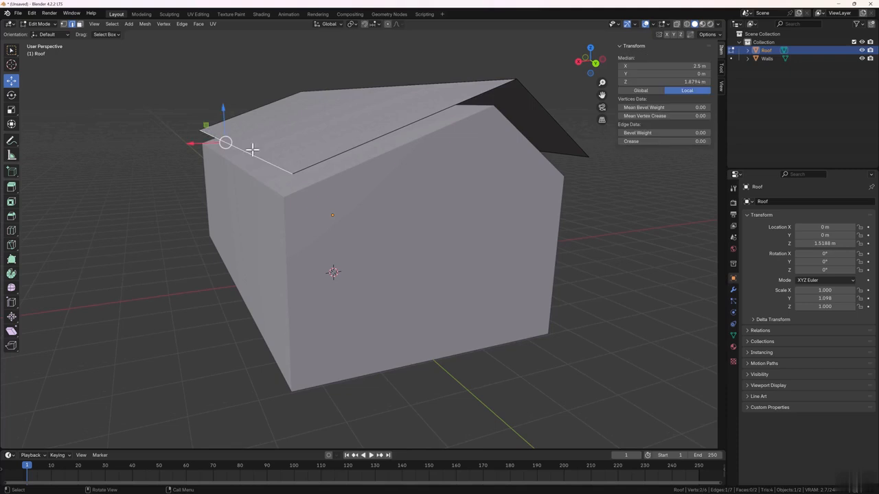
scroll(252, 150, "down", 1)
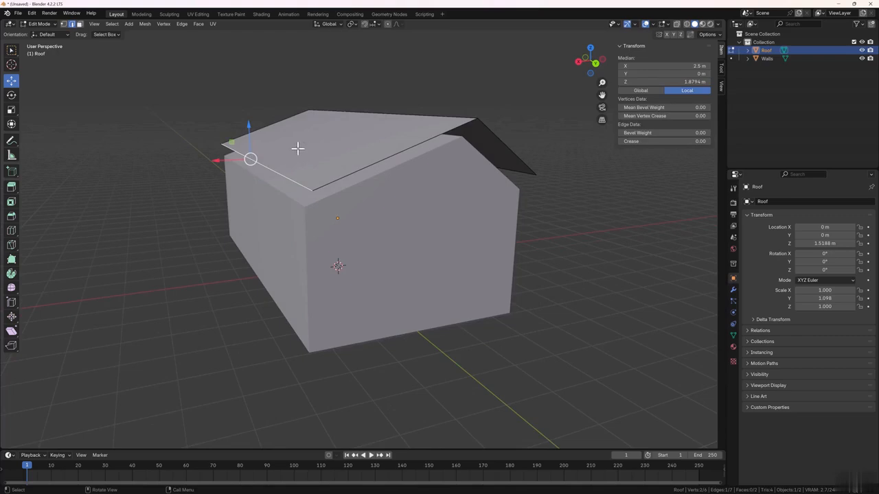
left_click_drag(219, 161, 129, 159)
right_click(129, 158)
left_click(339, 25)
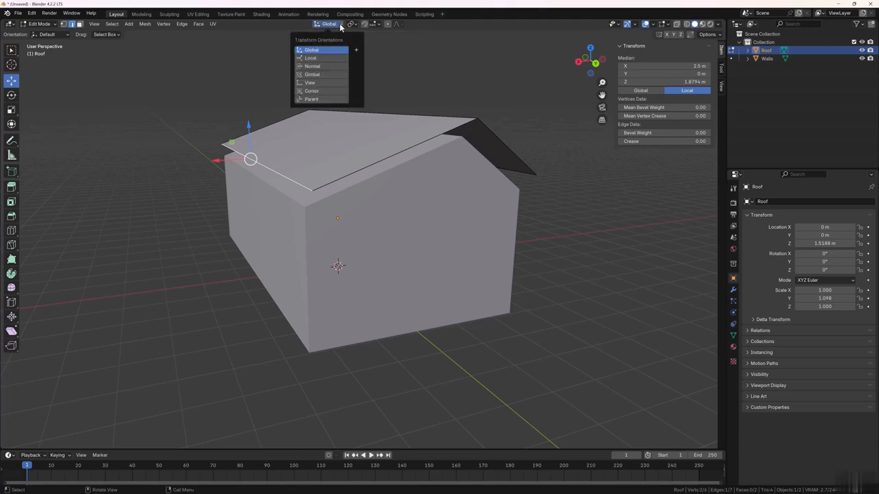
left_click(324, 66)
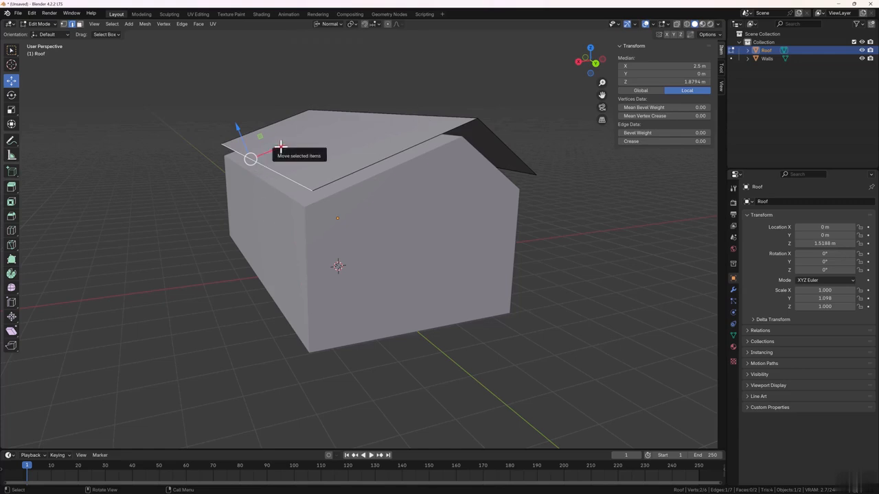
left_click_drag(278, 147, 198, 181)
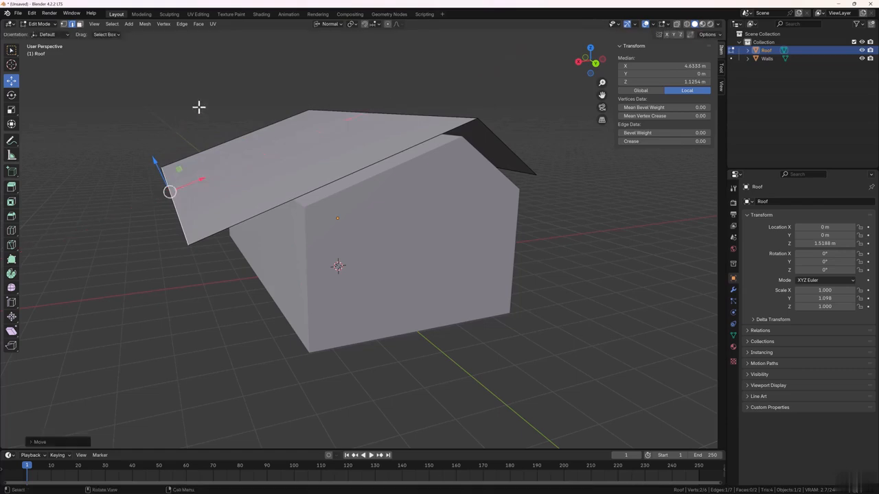
Extend the opposite eave edge down its own slope to about X -3.14 m and Z 1.39 m.
middle_click_drag(198, 105, 238, 186)
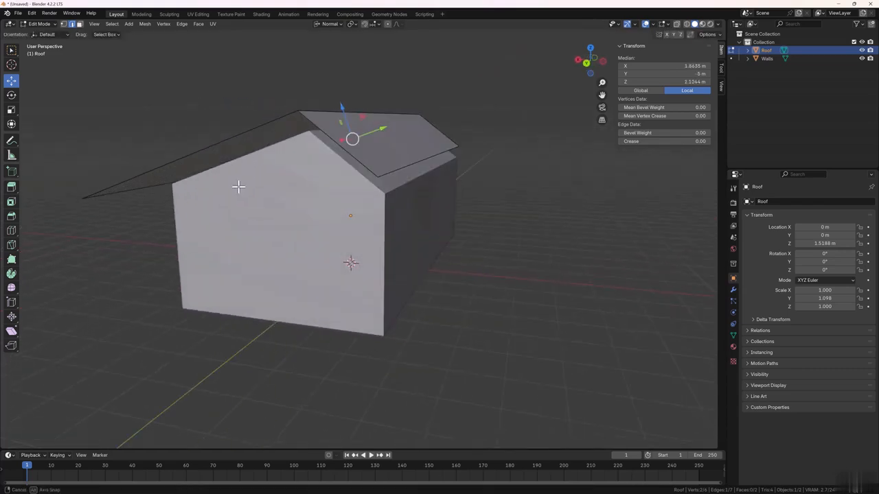
left_click(405, 167)
middle_click_drag(412, 180, 410, 182)
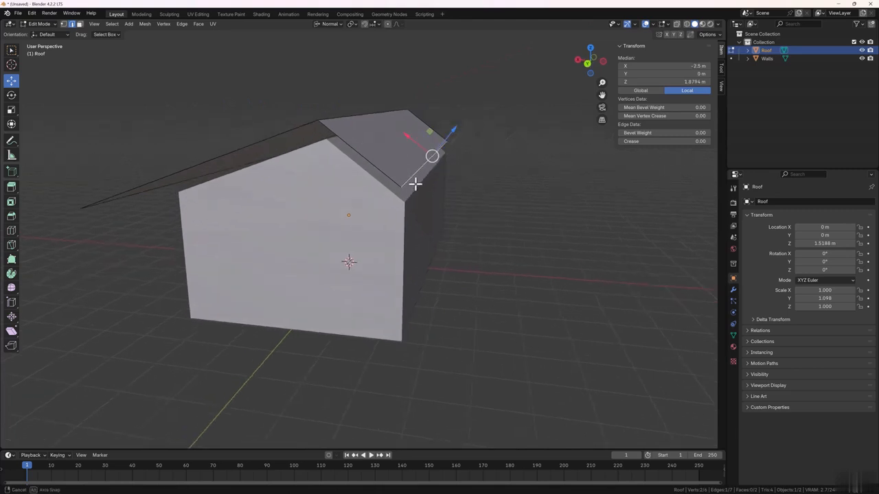
left_click_drag(407, 139, 405, 186)
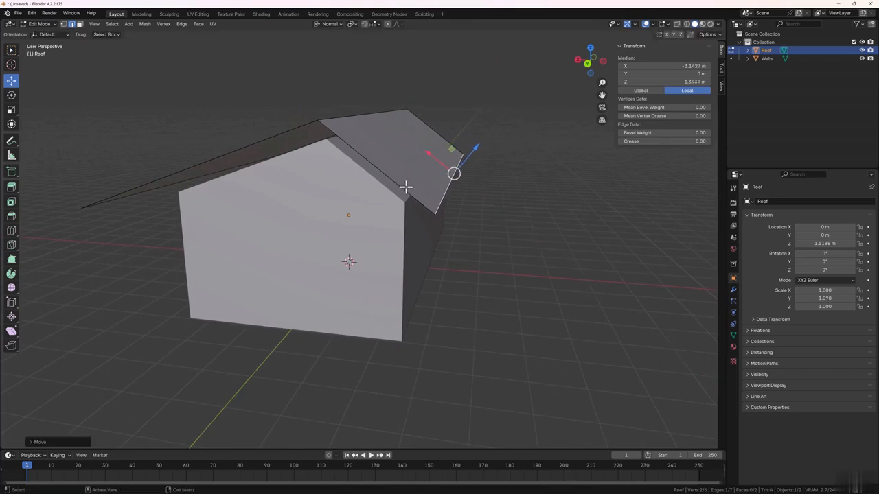
left_click(480, 204)
mouse_move(481, 204)
middle_mouse_down()
mouse_move(474, 210)
mouse_move(485, 208)
middle_mouse_up()
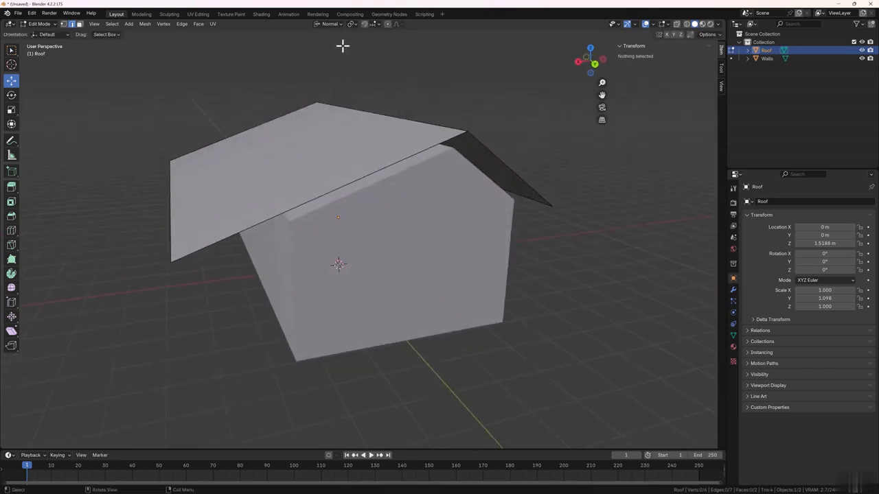
Set the transform orientation back to Global and try raising the positive-X eave edge vertically by about 1.18 m.
left_click(339, 24)
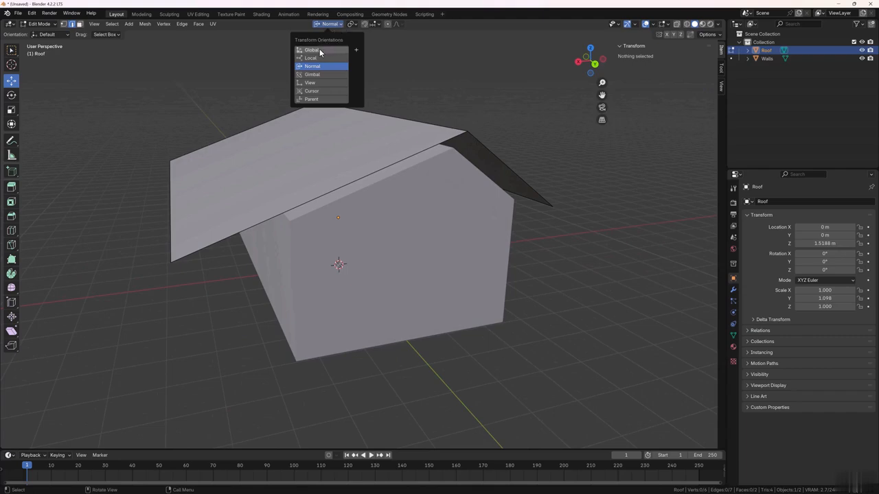
left_click(320, 50)
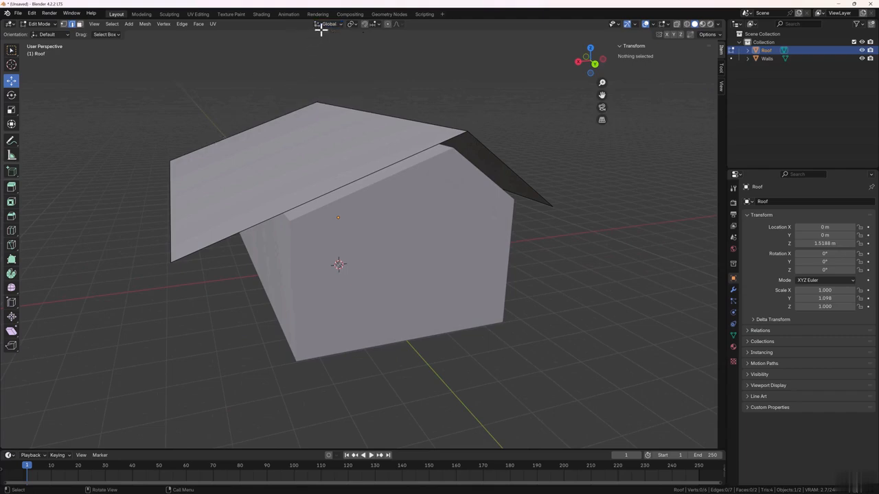
left_click(252, 105)
middle_click_drag(226, 112, 243, 106)
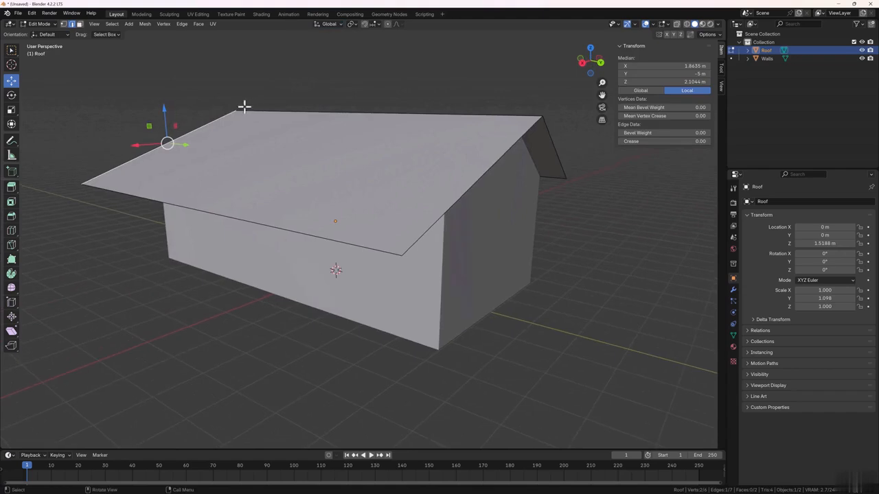
scroll(239, 158, "down", 2)
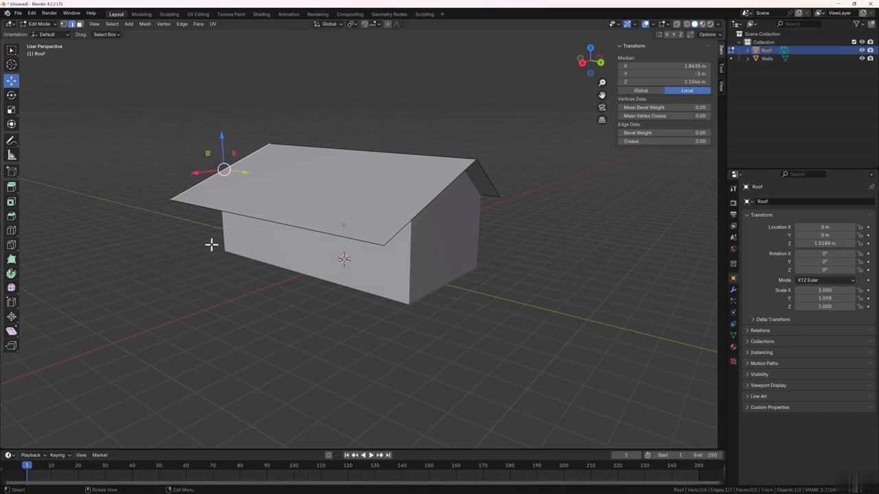
left_click(209, 278)
middle_click_drag(227, 282, 234, 255)
left_click(304, 207)
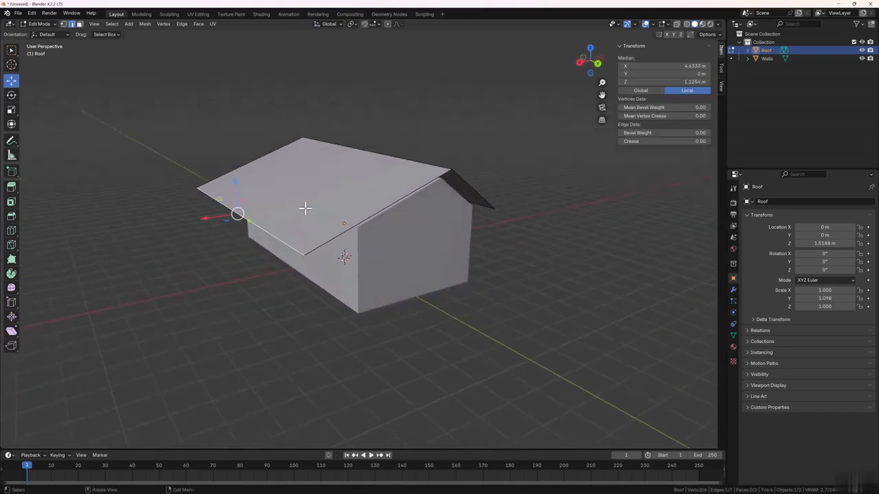
middle_click_drag(321, 245, 290, 196)
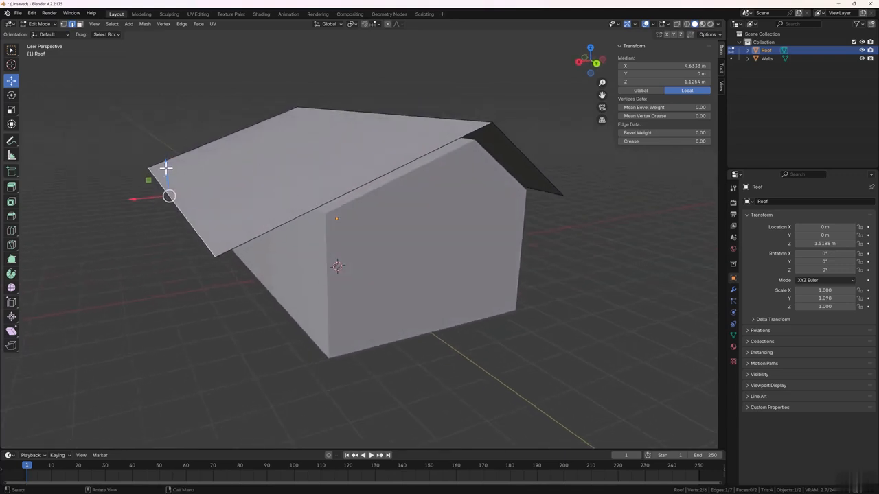
left_click_drag(166, 167, 165, 119)
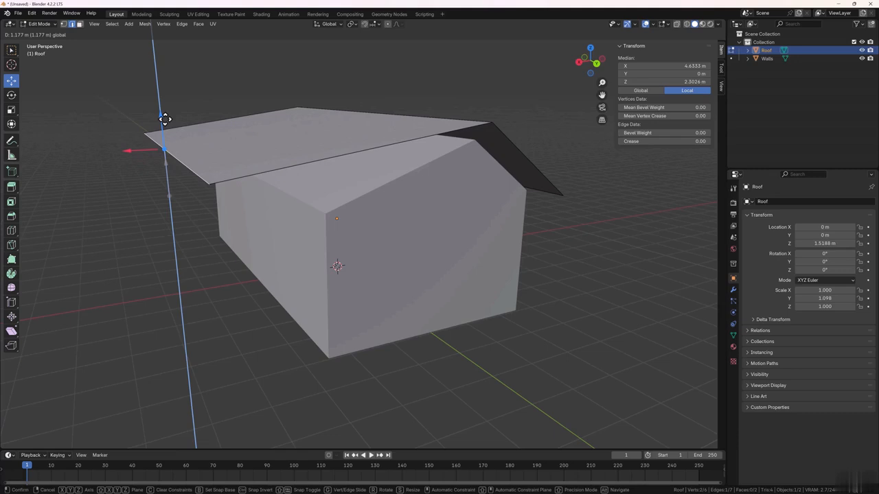
key("Escape")
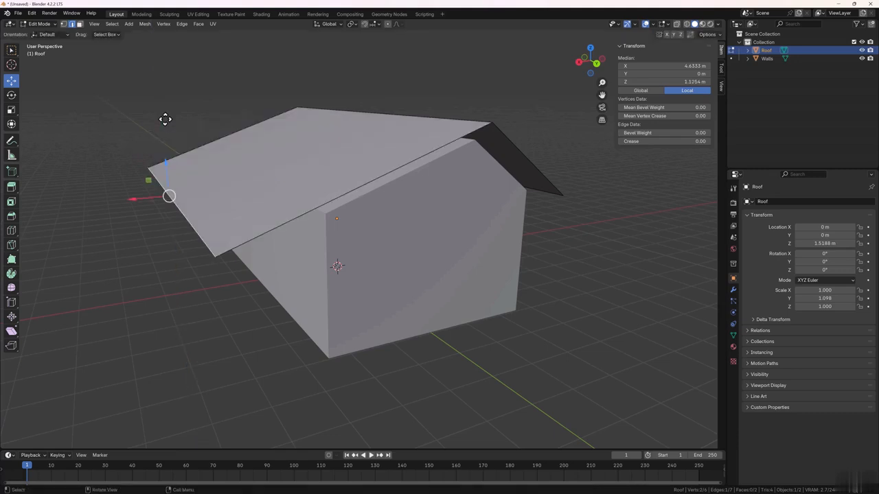
Subdivide the two sloping gable-end edges of the longer, positive-X roof face to add a lengthwise edge across it.
left_click(185, 151)
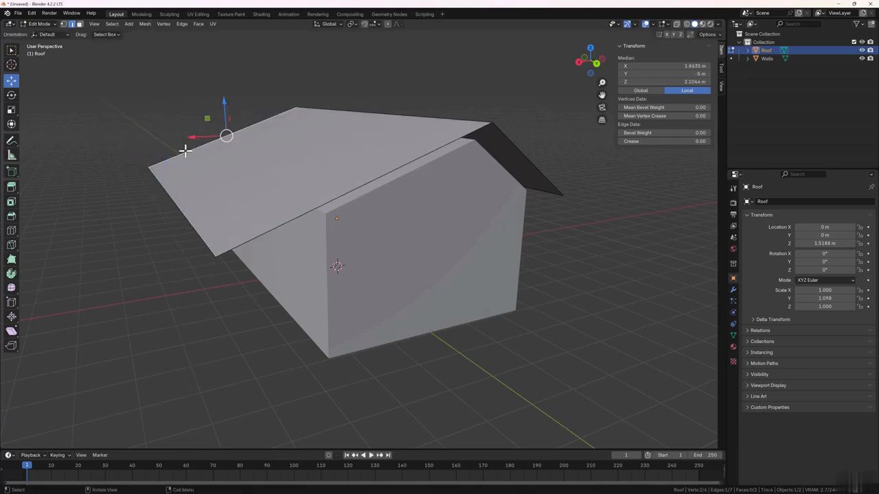
left_click(265, 232, "shift")
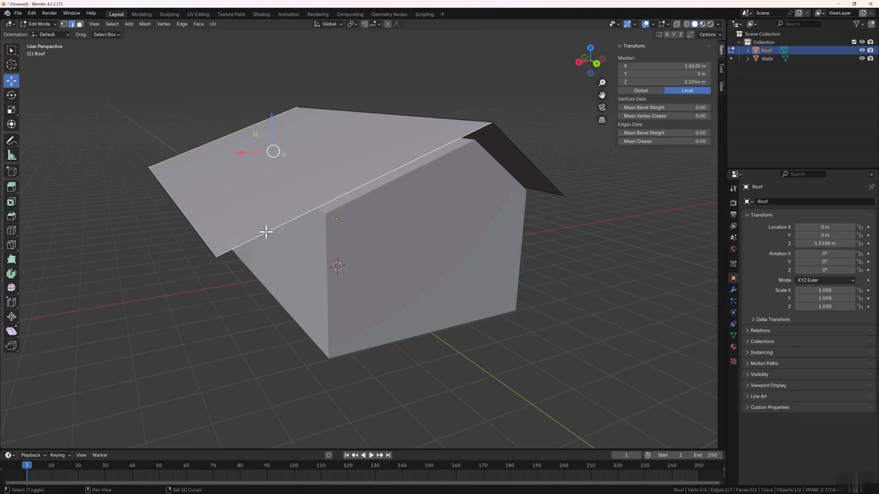
right_click(240, 193)
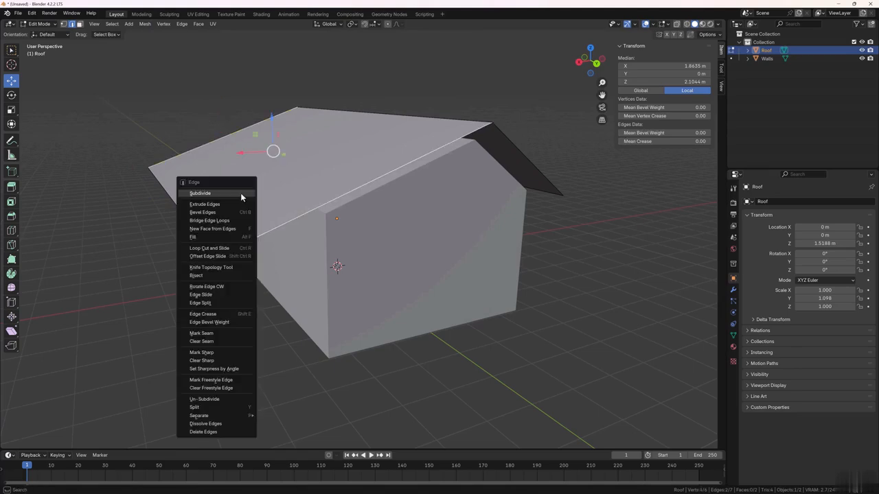
left_click(240, 192)
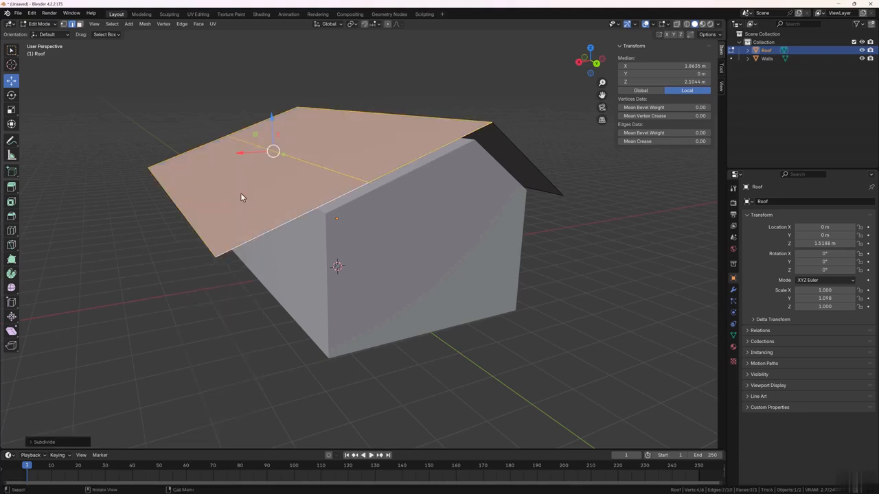
Slide the roof face's new middle edge down the slope in Normal orientation to about X 2.62 m, Z 1.84 m, near the wall top.
left_click(331, 24)
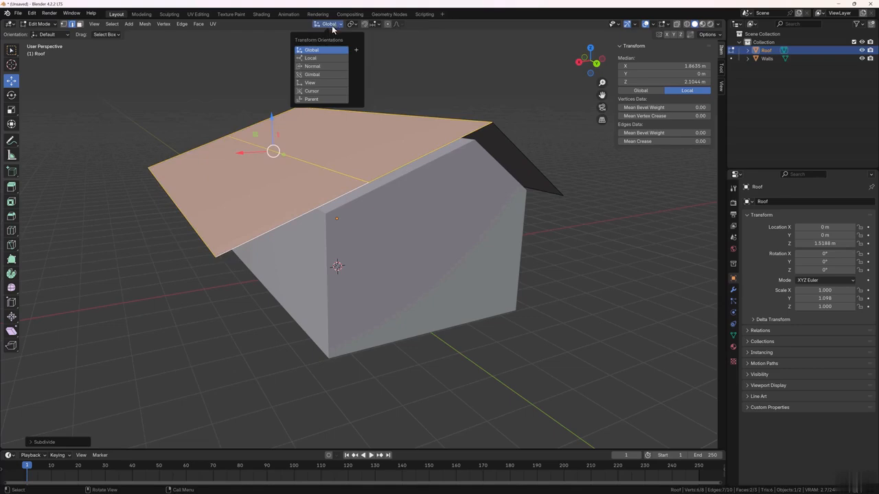
left_click(322, 66)
left_click_drag(302, 139, 291, 145)
left_click(218, 72)
left_click(280, 154)
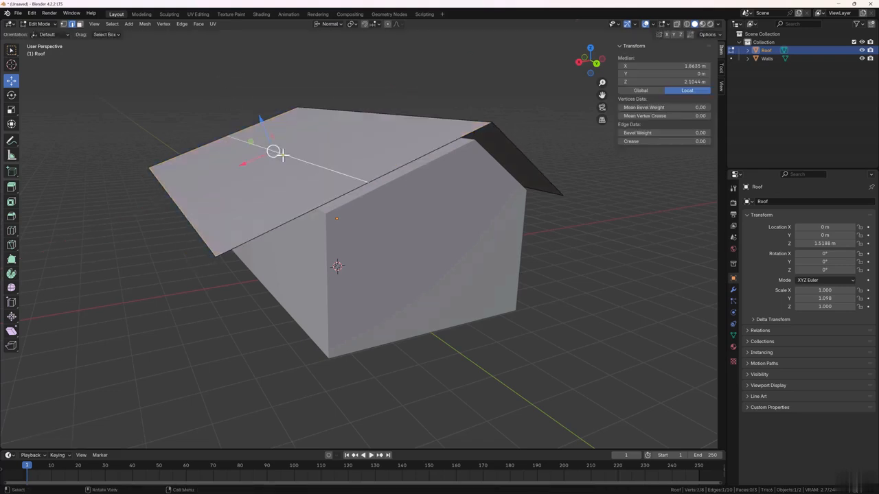
left_click_drag(246, 164, 227, 190)
middle_click_drag(353, 239, 336, 228)
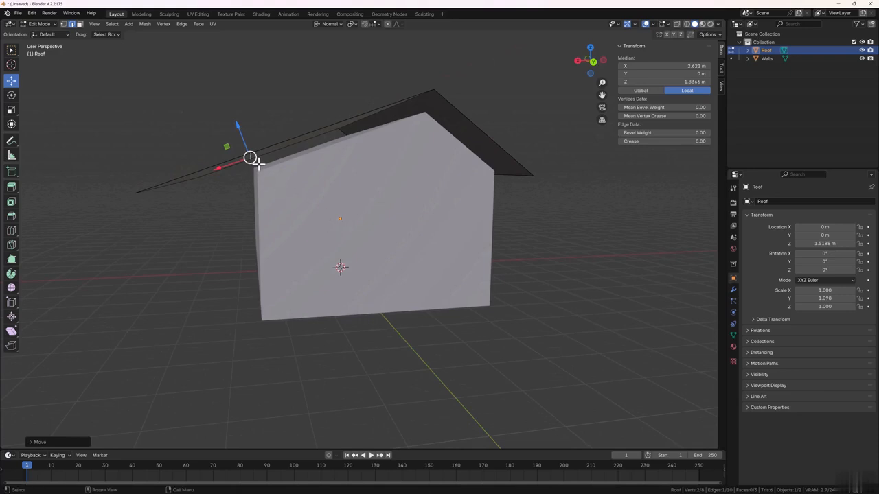
left_click(275, 101)
middle_click_drag(270, 102, 284, 110)
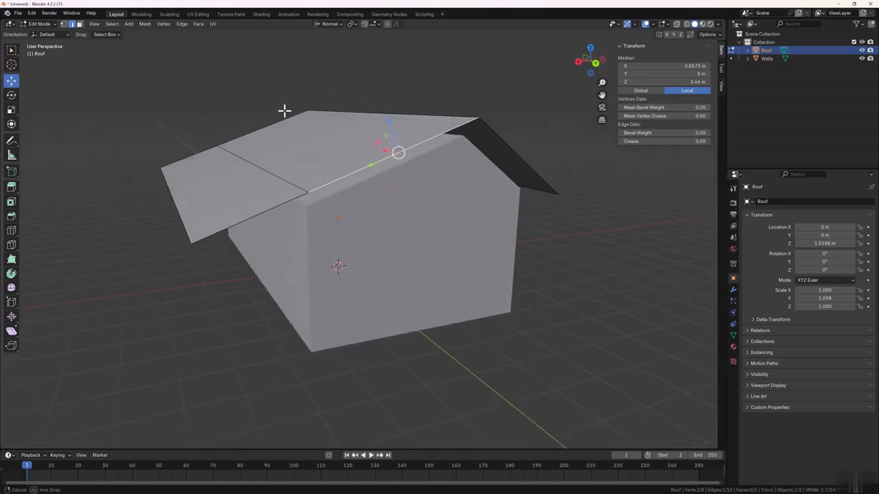
Set the transform orientation to Global and raise the roof's positive-X eave edge vertically, giving that overhang a shallower slope.
left_click(171, 191)
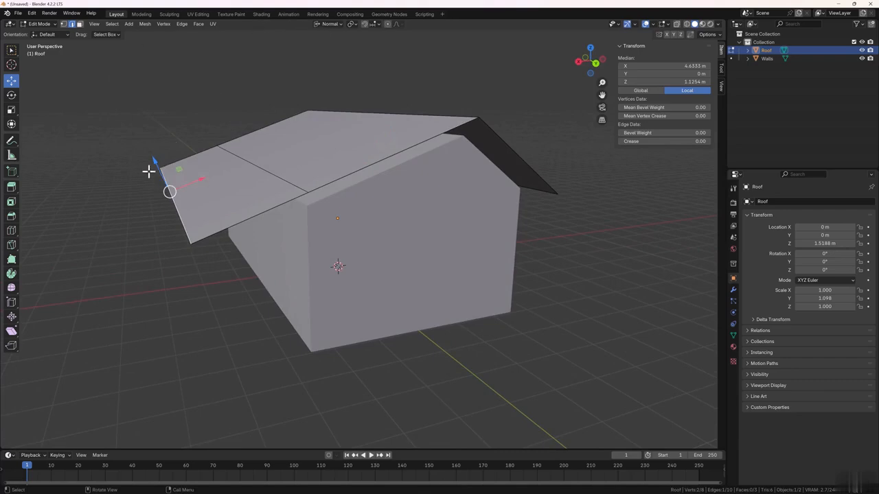
left_click(336, 26)
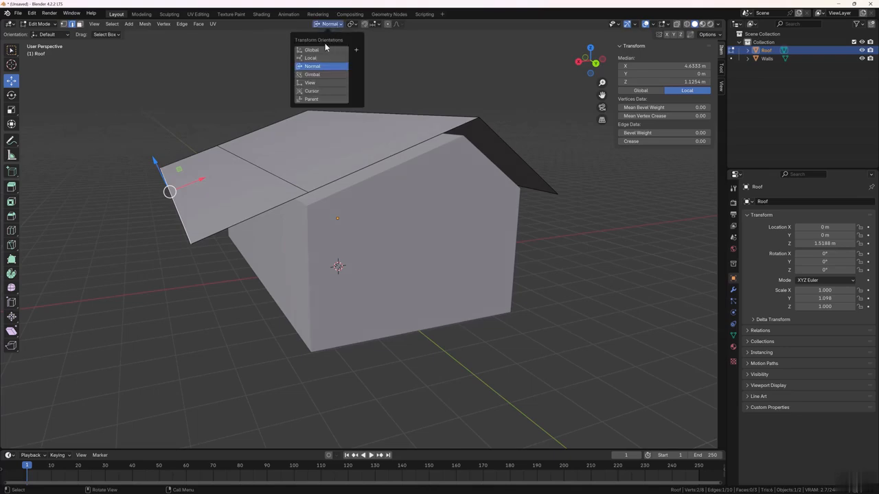
left_click(324, 50)
left_click_drag(168, 161, 171, 143)
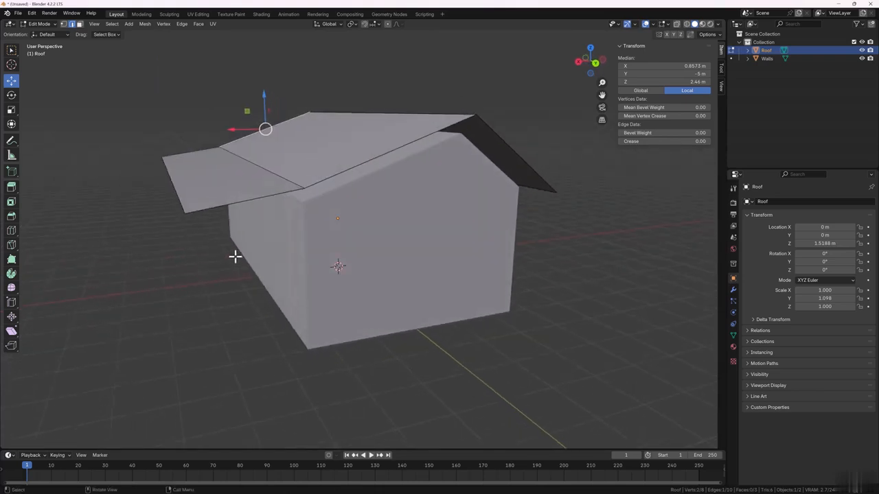
Return to Object Mode and apply Rotation & Scale to the roof.
key("Tab")
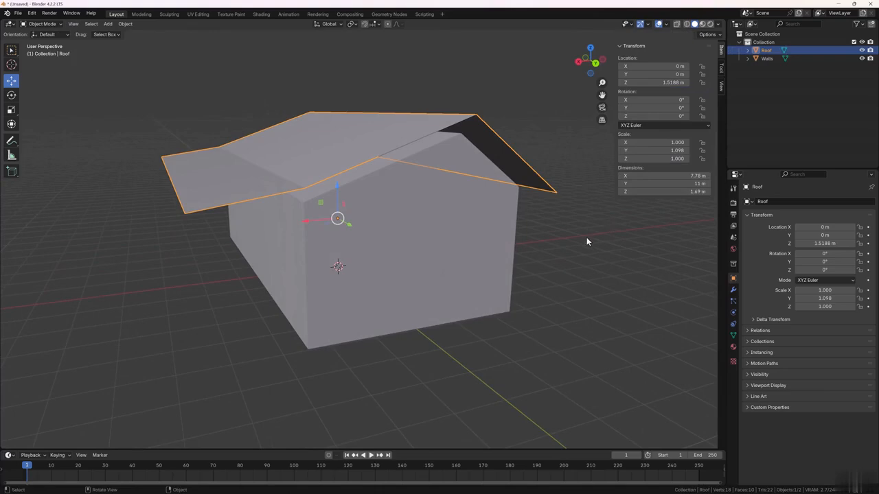
key("ctrl+a")
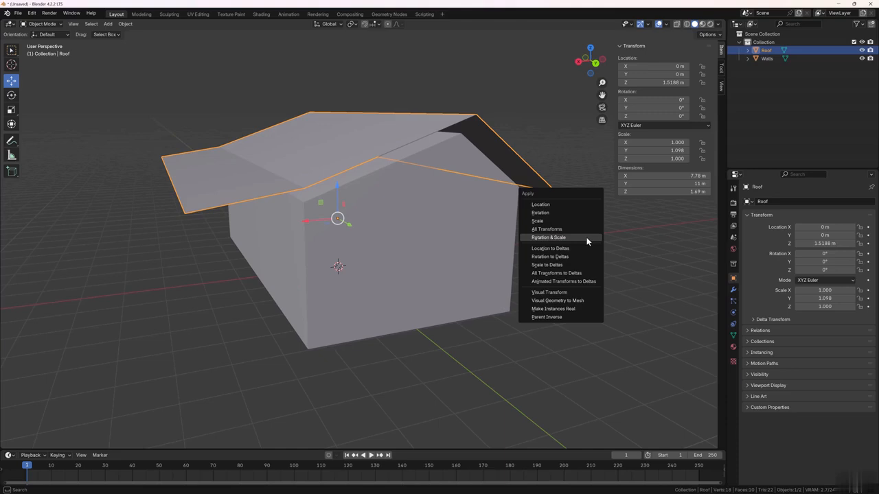
left_click(587, 238)
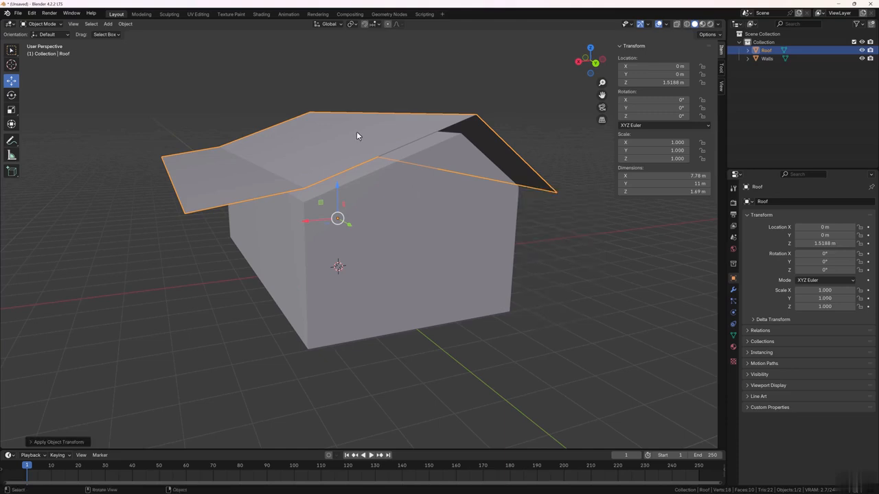
middle_click_drag(396, 163, 397, 174)
left_click(614, 274)
middle_click_drag(614, 274, 609, 274)
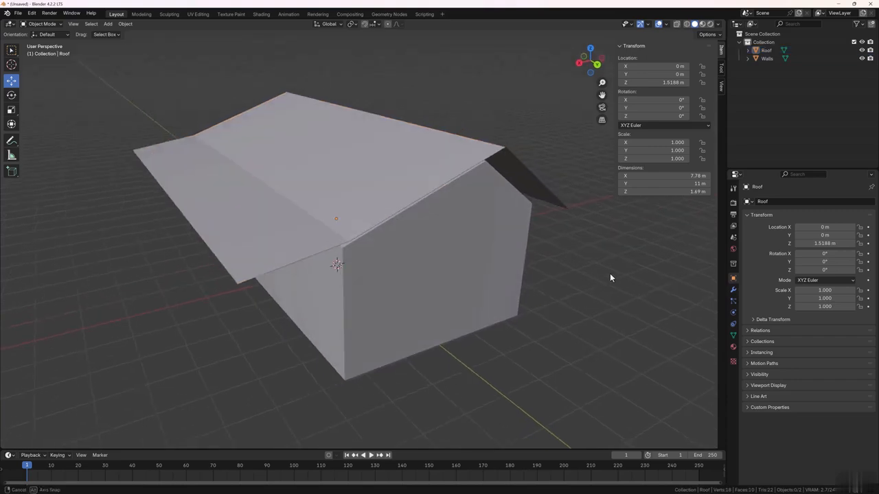
Add a Solidify modifier to the roof.
left_click(388, 160)
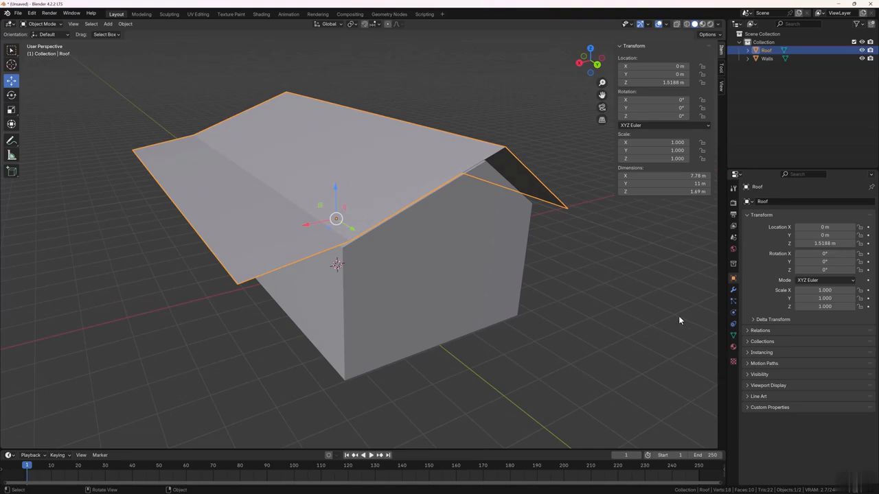
left_click(732, 289)
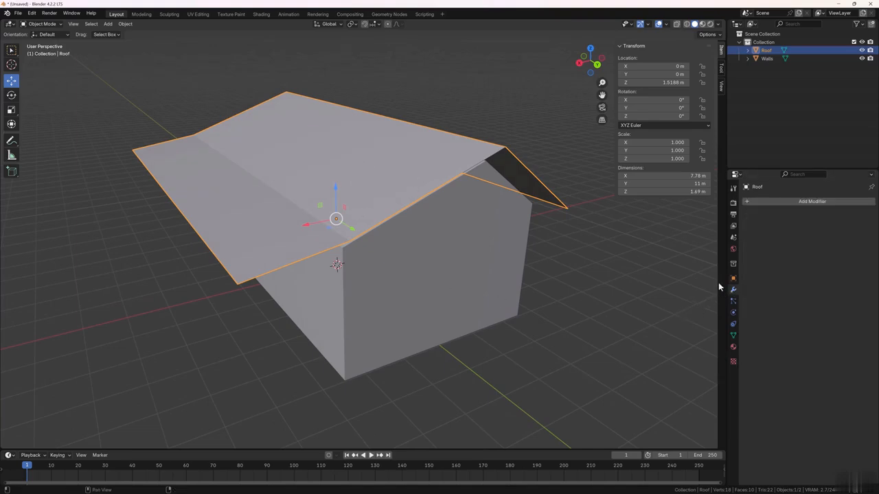
left_click(788, 201)
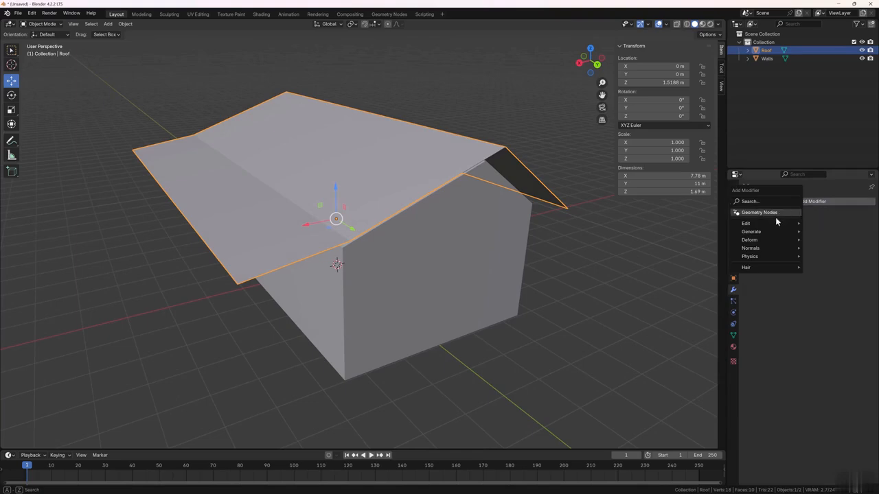
mouse_move(769, 231)
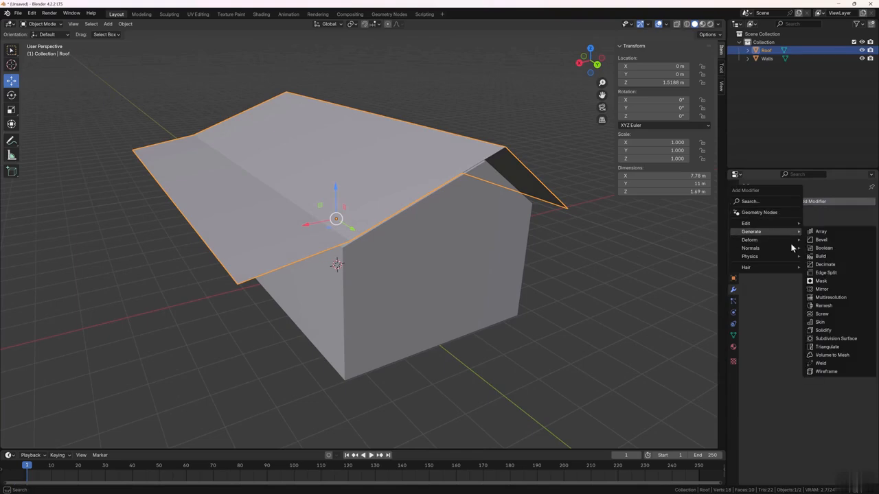
left_click(822, 331)
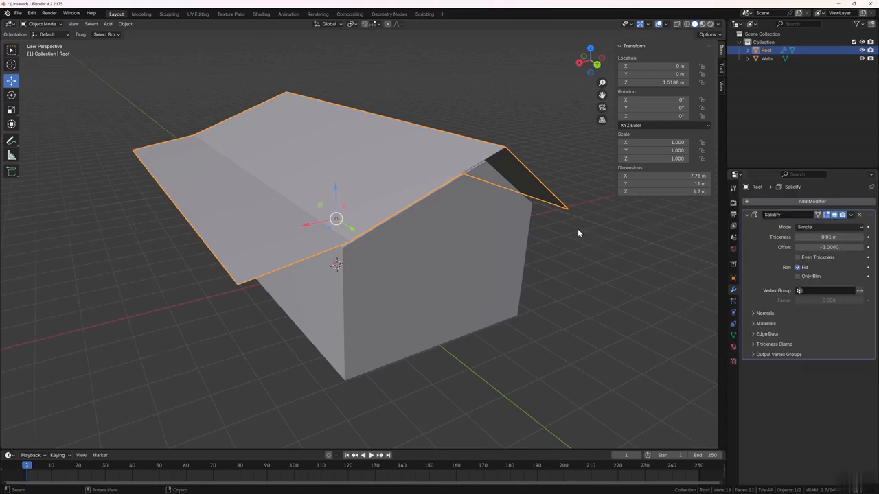
Set the roof's Solidify thickness to -0.13 m and enable Even Thickness.
middle_click_drag(578, 230, 484, 122)
middle_click_drag(479, 108, 462, 118)
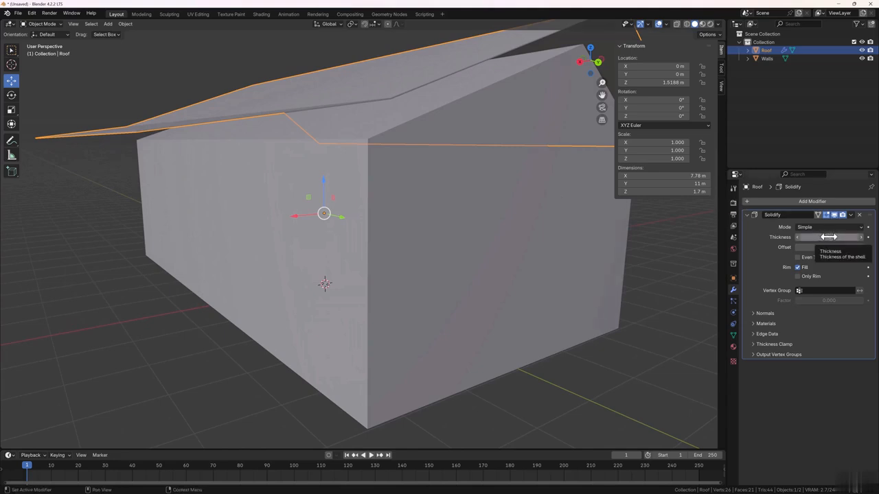
left_click_drag(830, 237, 799, 236)
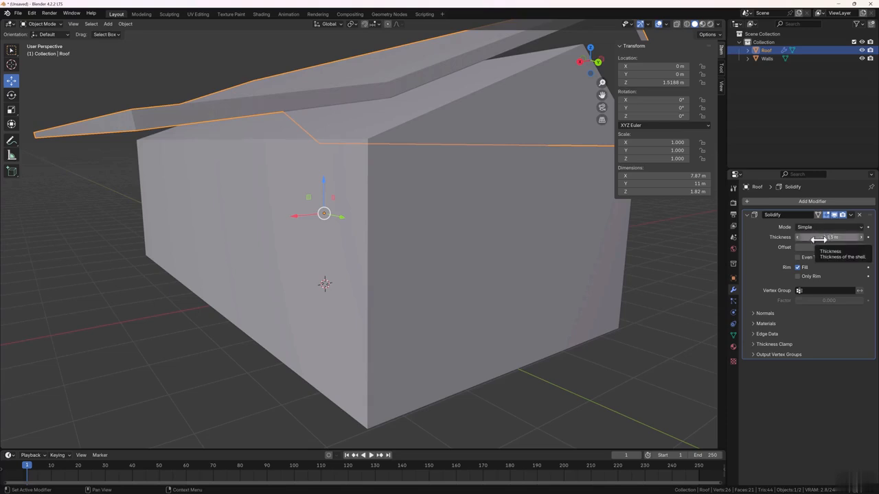
left_click(797, 257)
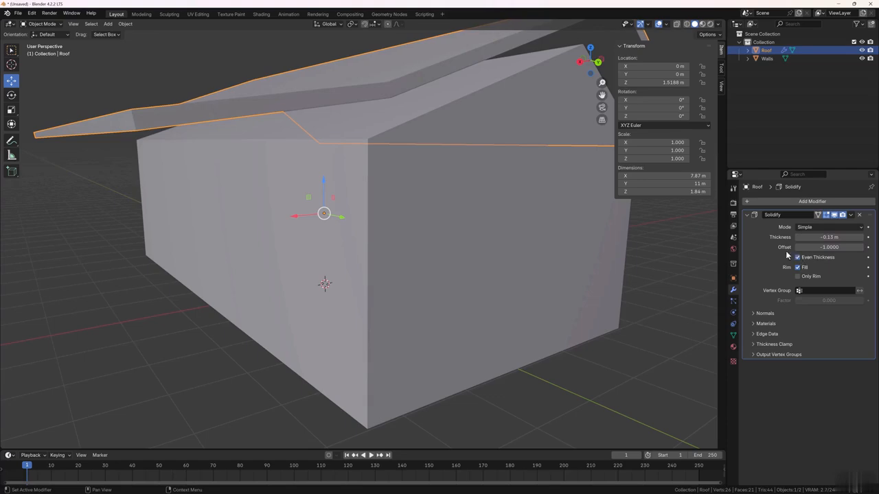
Check the thickened roof around the eaves and apply its Solidify modifier.
left_click(660, 297)
middle_click_drag(613, 276, 538, 221)
middle_click_drag(657, 281, 637, 269)
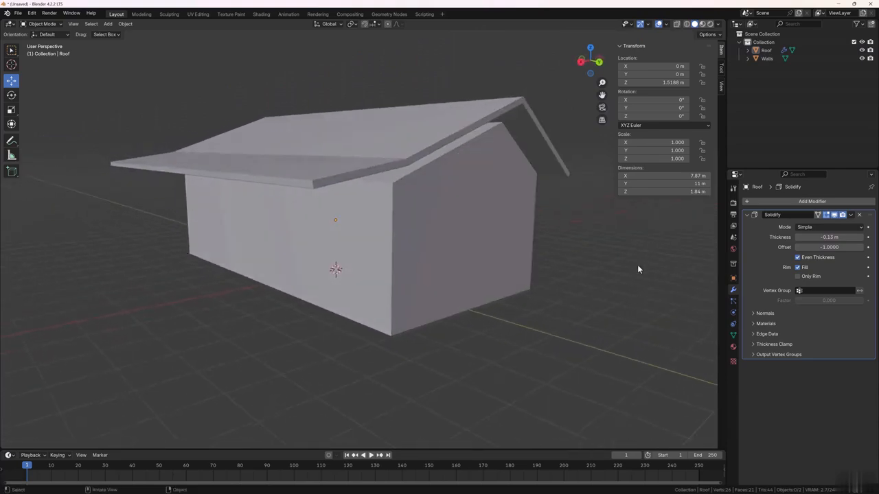
left_click(850, 216)
left_click(826, 225)
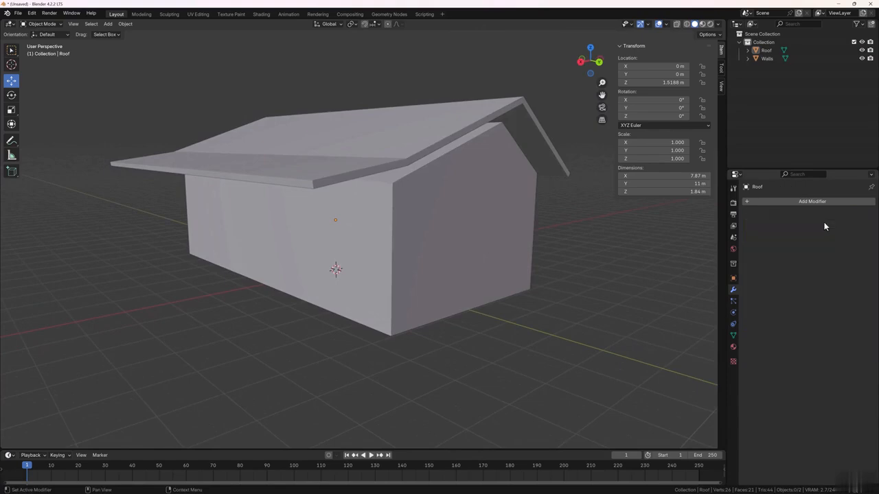
In front view, lower the roof to about Z 1.158 m so it sits on the gabled walls.
scroll(603, 265, "down", 3)
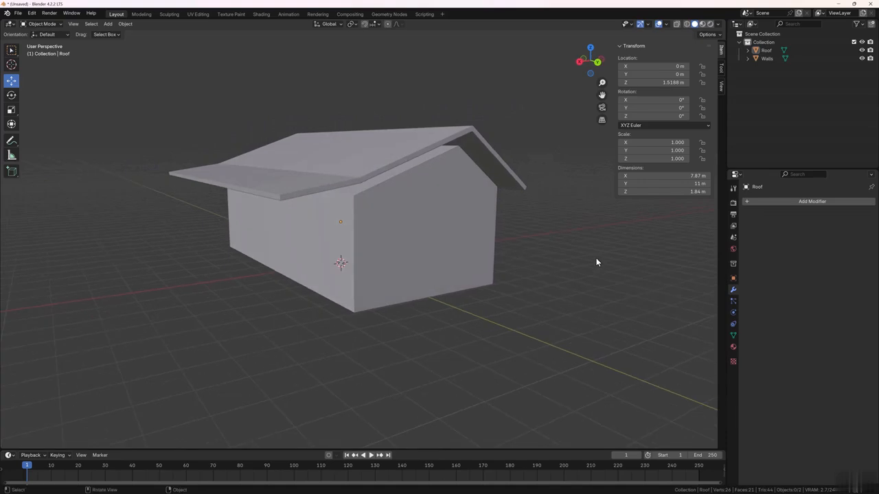
key("KP_3")
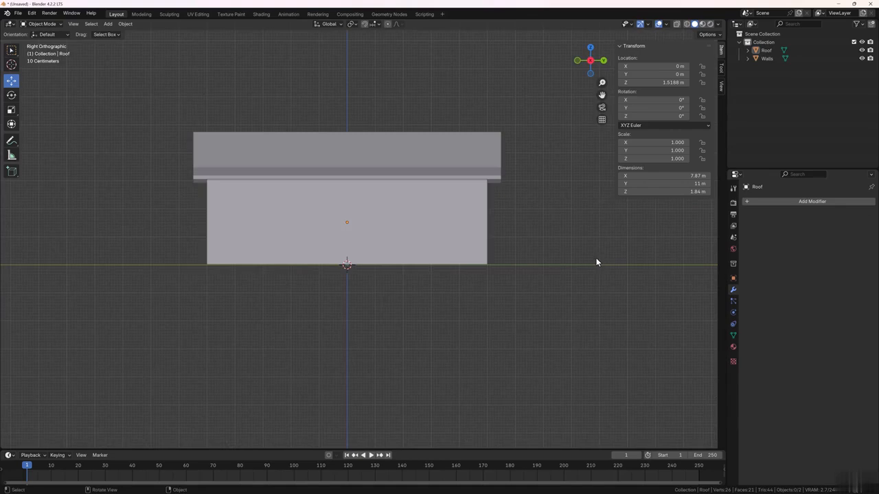
key("KP_1")
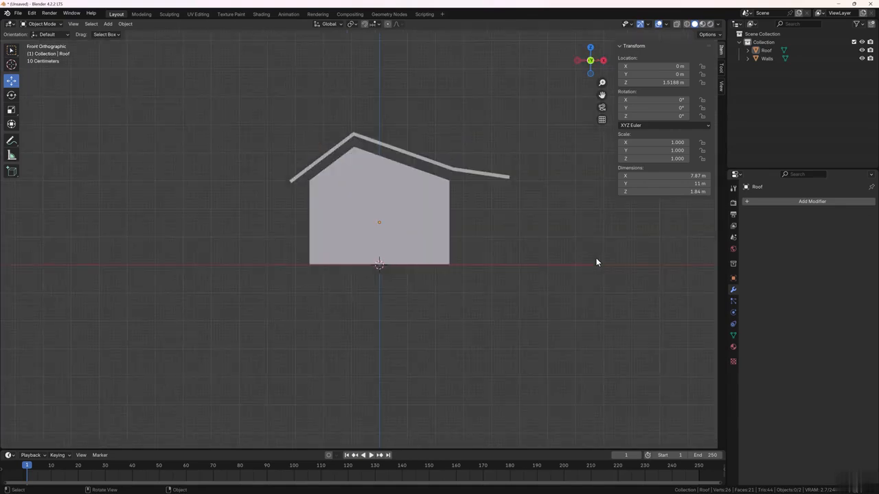
left_click(427, 161)
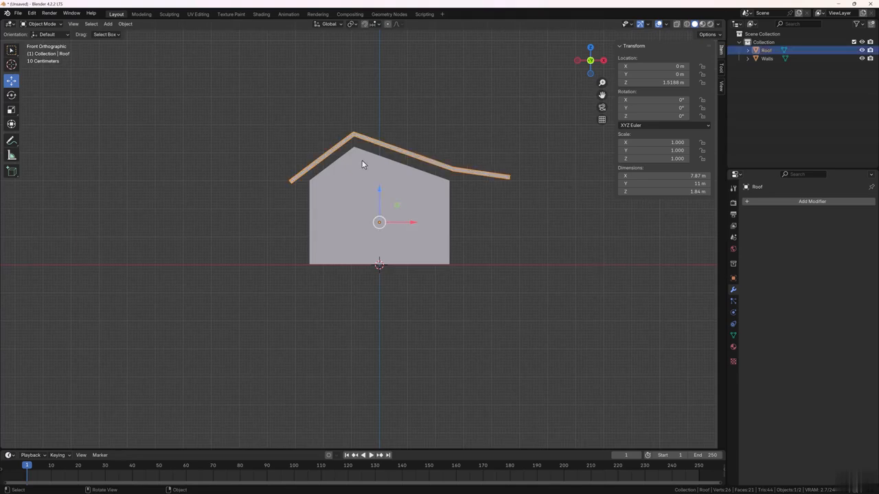
scroll(378, 204, "up", 1)
left_click_drag(383, 190, 380, 200)
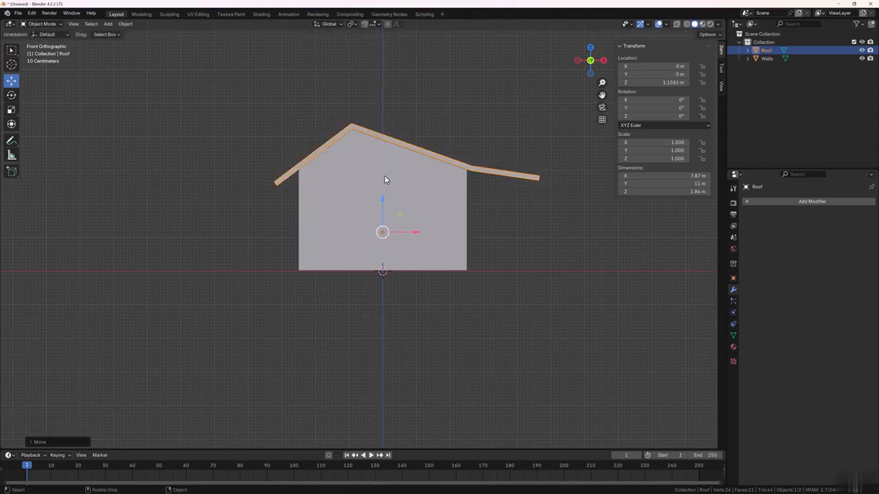
left_click(488, 124)
Add a horizontal loop cut across the walls' long positive-X side and slide it up to about Z 0.64 m.
middle_click_drag(488, 123, 338, 212)
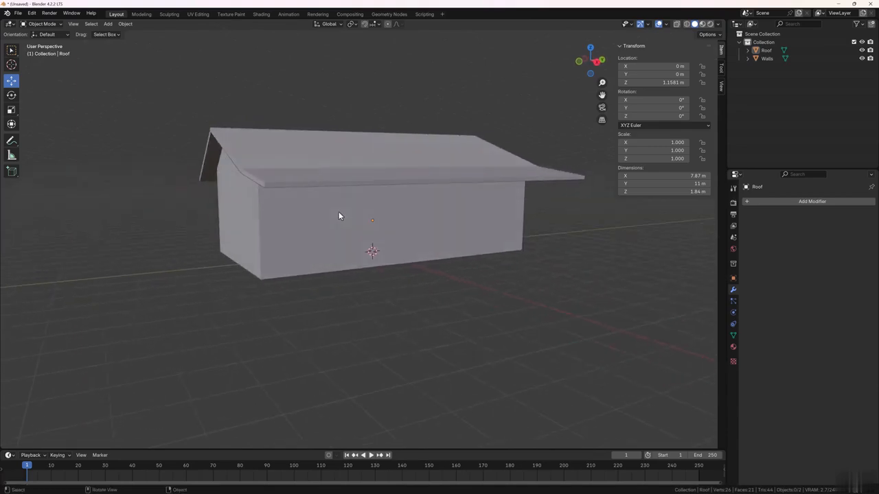
left_click(338, 214)
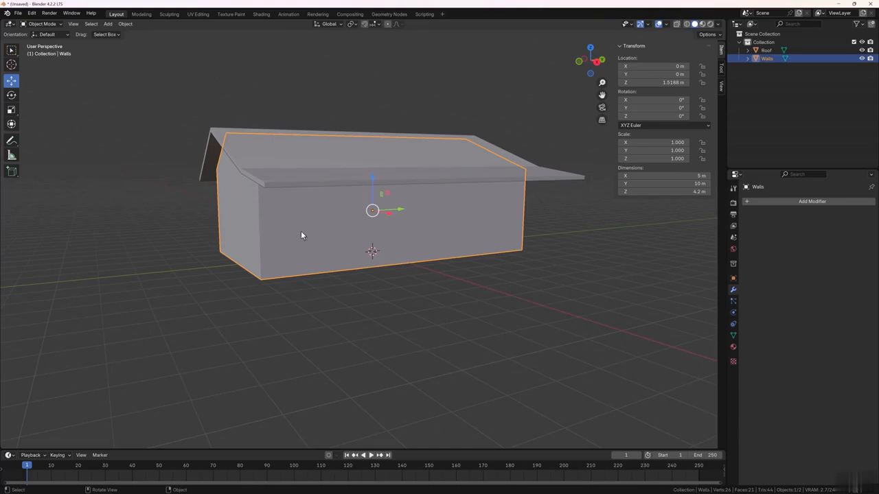
key("Tab")
middle_click_drag(294, 241, 419, 300)
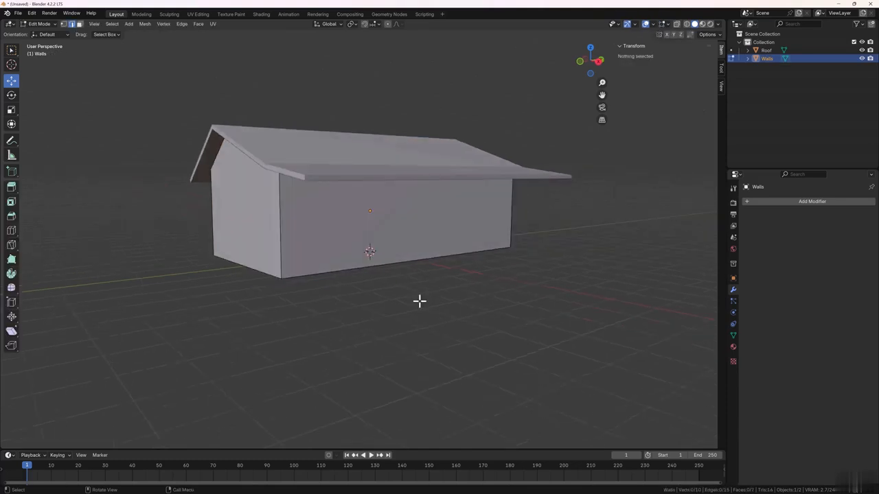
left_click(280, 237)
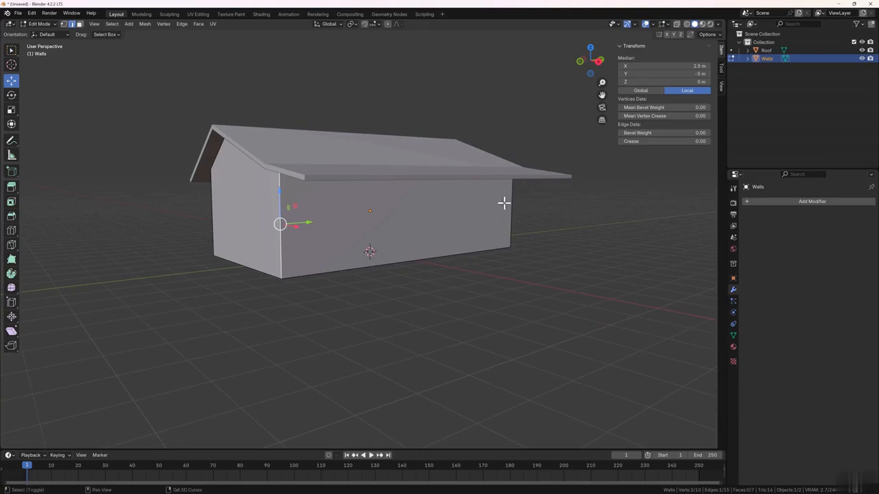
left_click(511, 199, "shift")
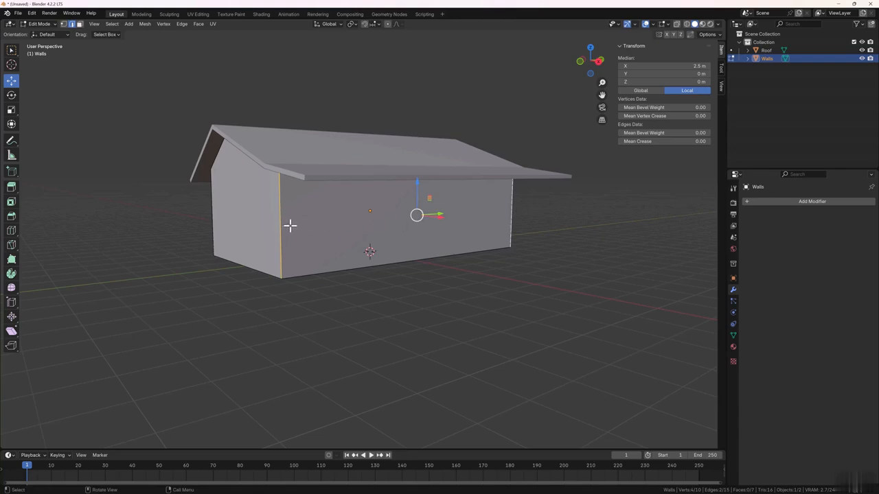
key("ctrl+r")
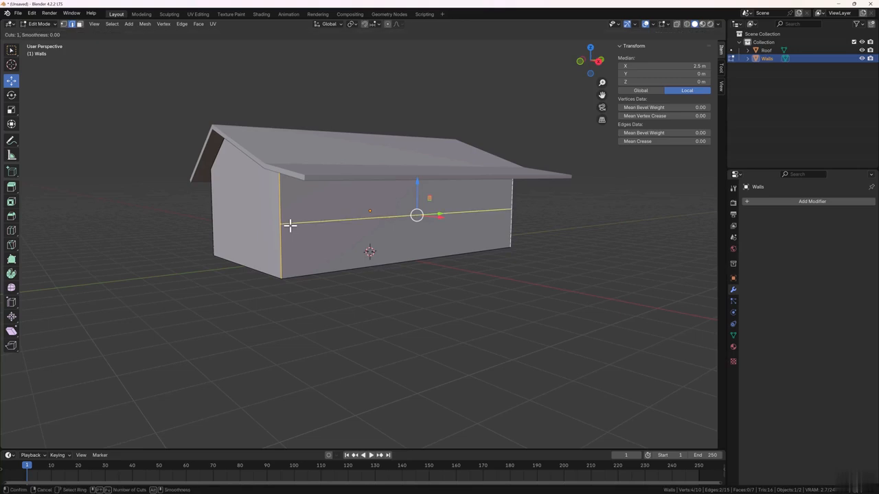
left_click(288, 222)
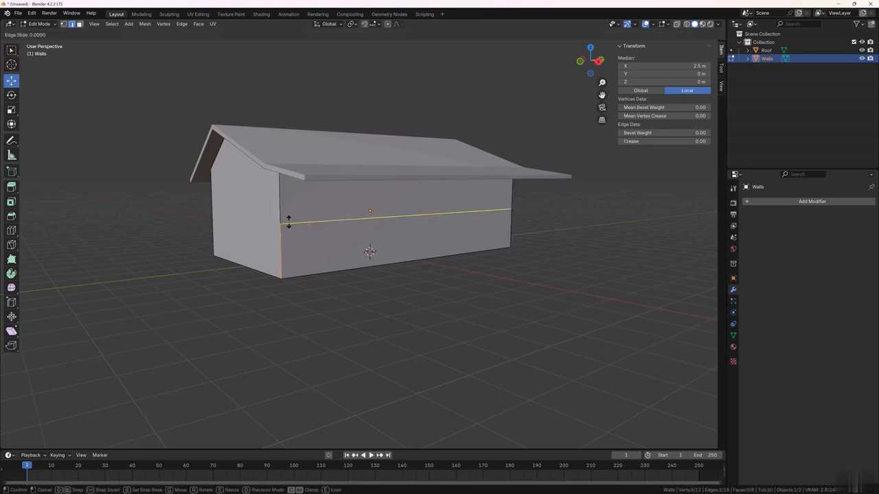
left_click_drag(288, 222, 288, 198)
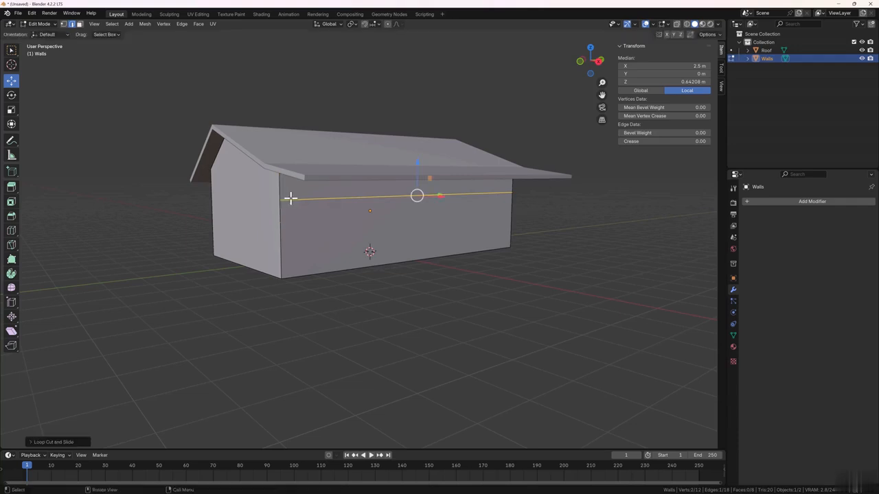
In right view, add two evenly spaced horizontal loop cuts without sliding between the existing cut and the base of the long wall.
key("KP_1")
key("KP_3")
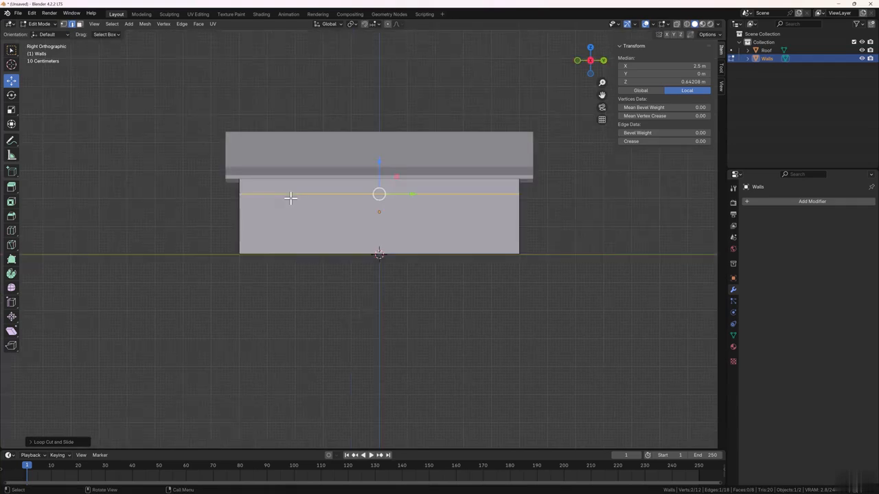
left_click(519, 224)
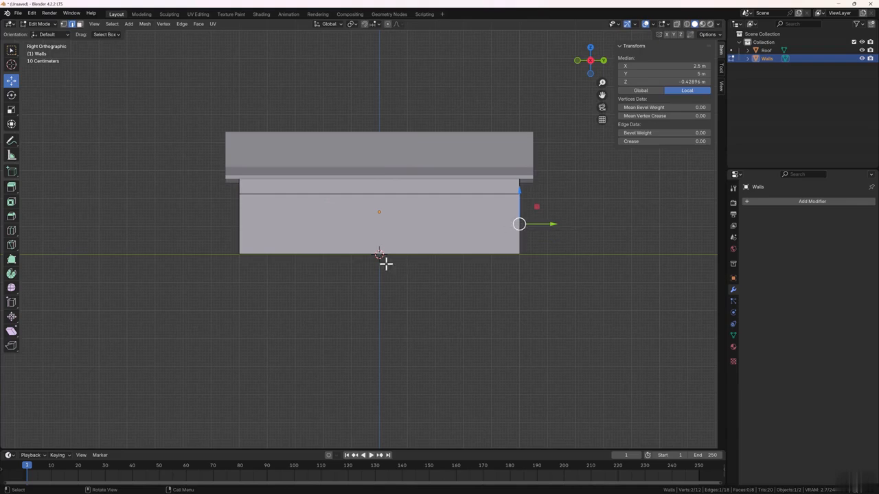
left_click(239, 230, "shift")
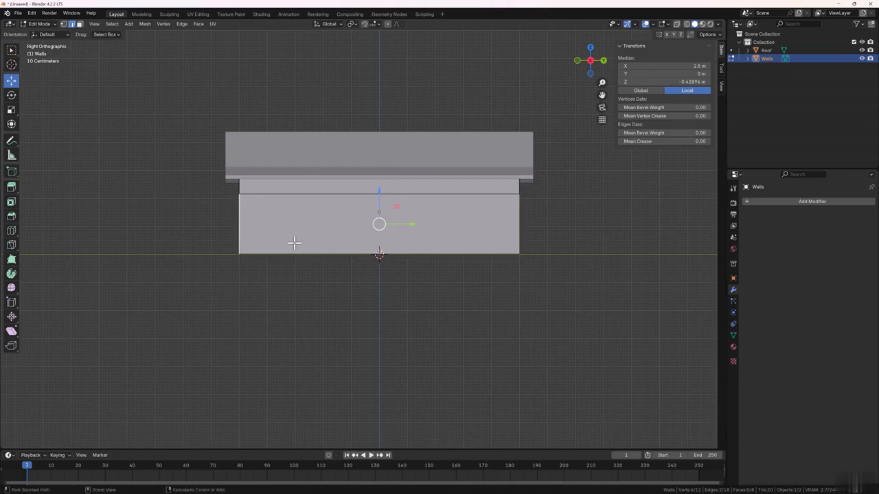
key("ctrl+r")
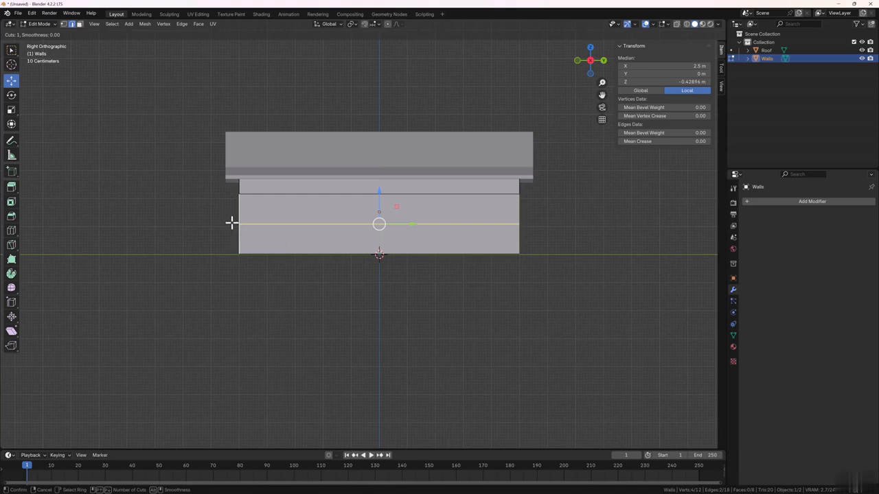
scroll(231, 223, "up", 1)
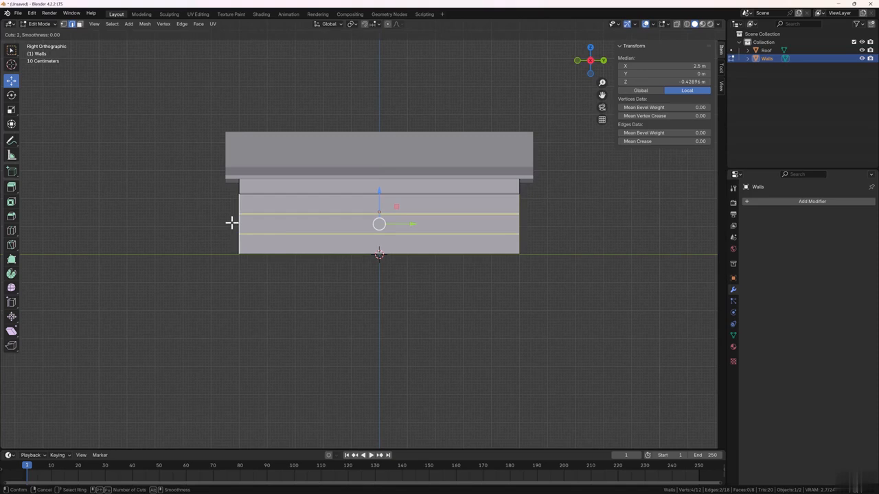
left_click(232, 223)
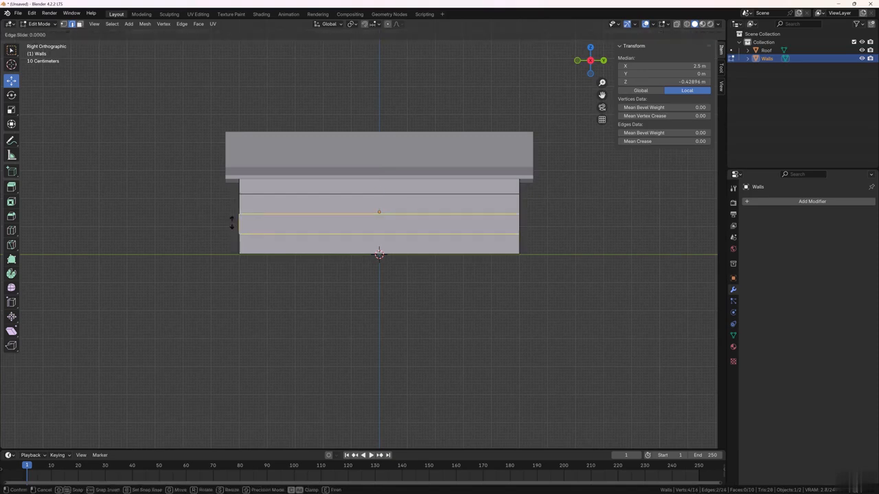
right_click(232, 222)
left_click(265, 293)
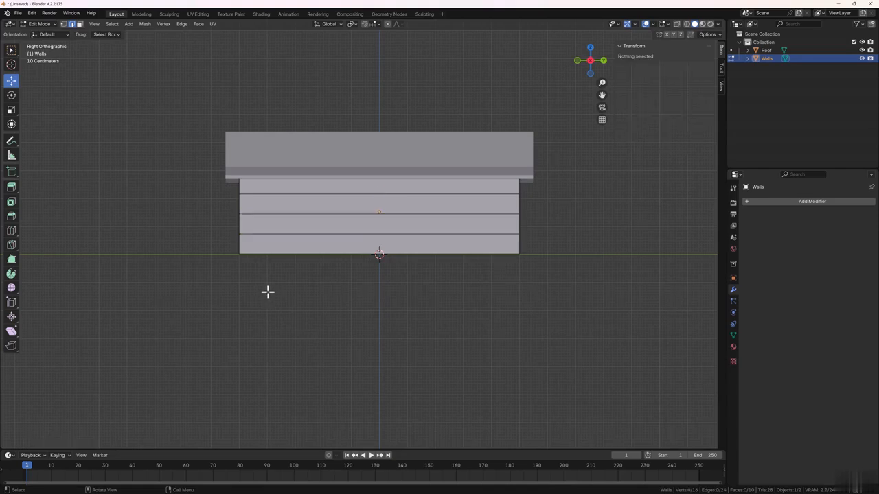
Move the lowest horizontal edge down close to the wall's base, and lower the middle horizontal edge toward it.
middle_click_drag(267, 291, 308, 302)
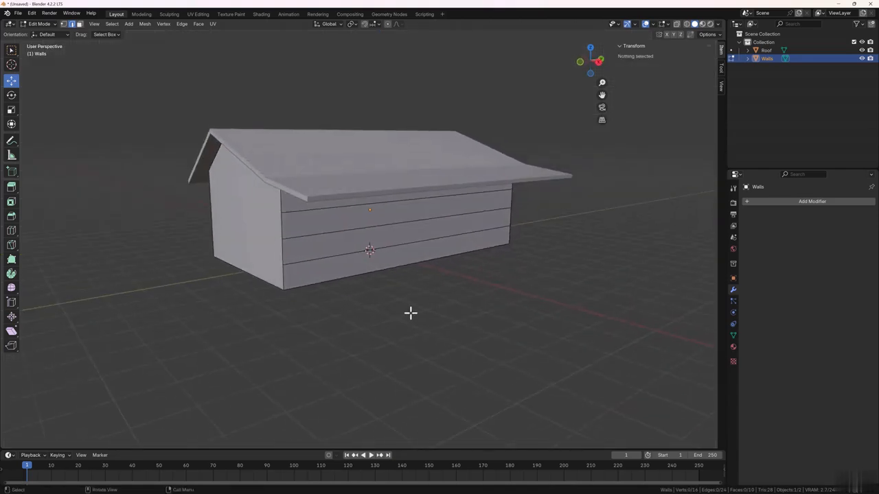
mouse_move(410, 311)
middle_mouse_down()
mouse_move(418, 306)
mouse_move(408, 311)
middle_mouse_up()
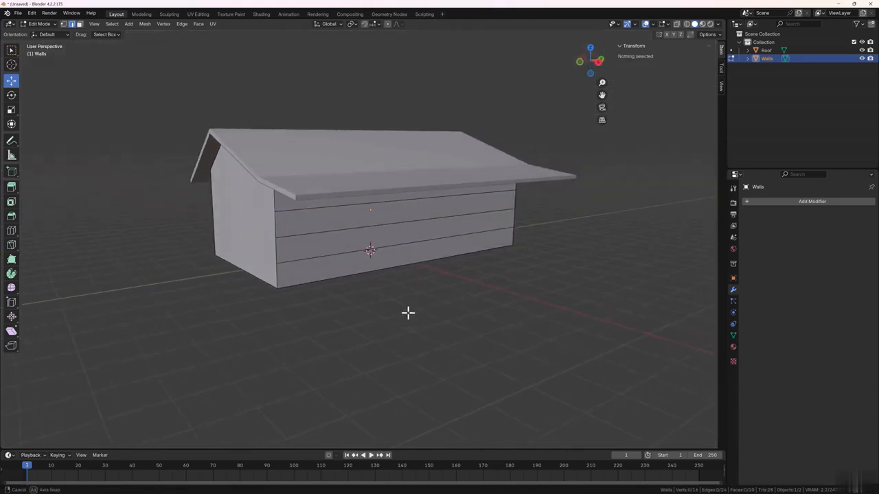
left_click(331, 256)
left_click_drag(418, 212, 418, 229)
left_click(451, 318)
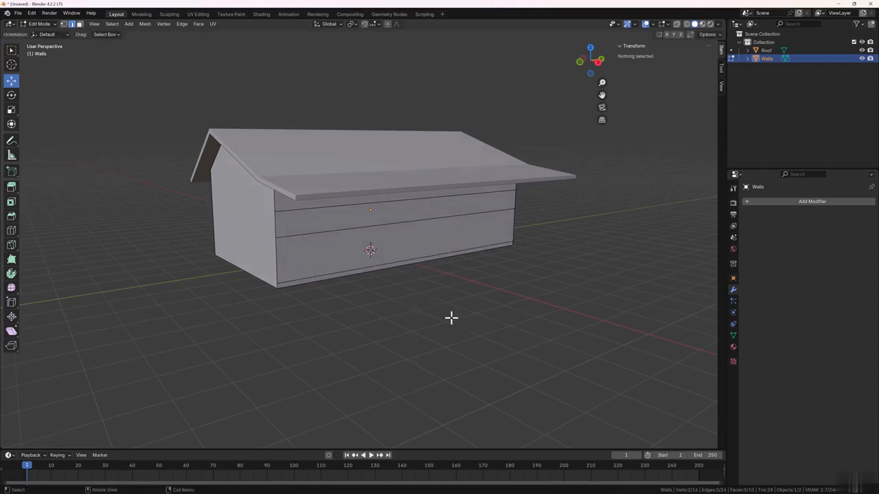
left_click(415, 222)
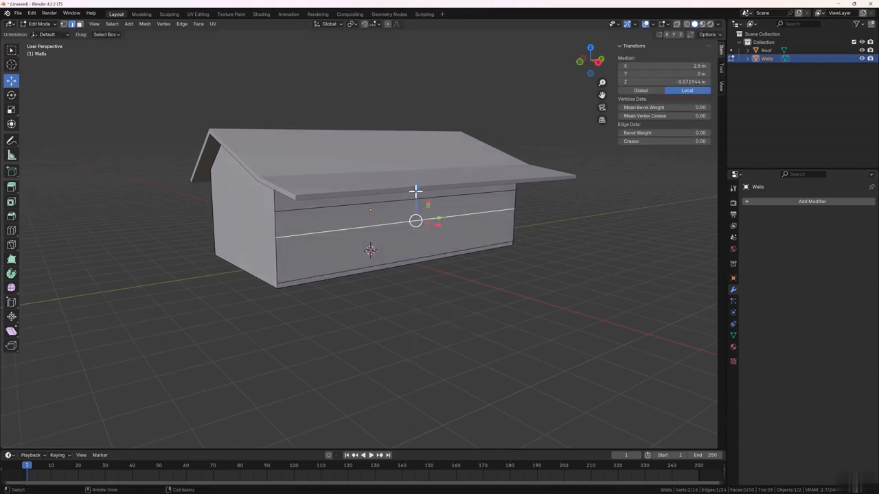
left_click_drag(416, 191, 418, 251)
left_click(471, 310)
Raise the uppermost horizontal edge on the long positive-X wall slightly toward the eaves.
middle_click_drag(471, 310, 452, 296)
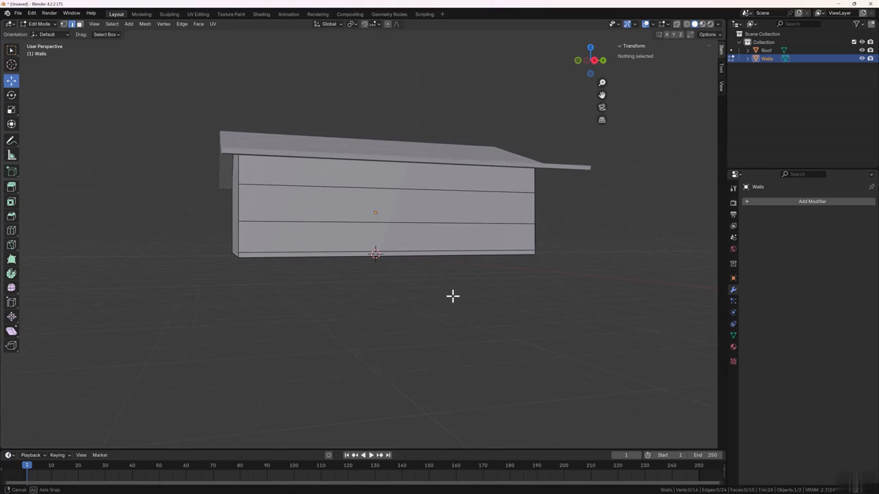
left_click(339, 187)
middle_click_drag(351, 233, 359, 229)
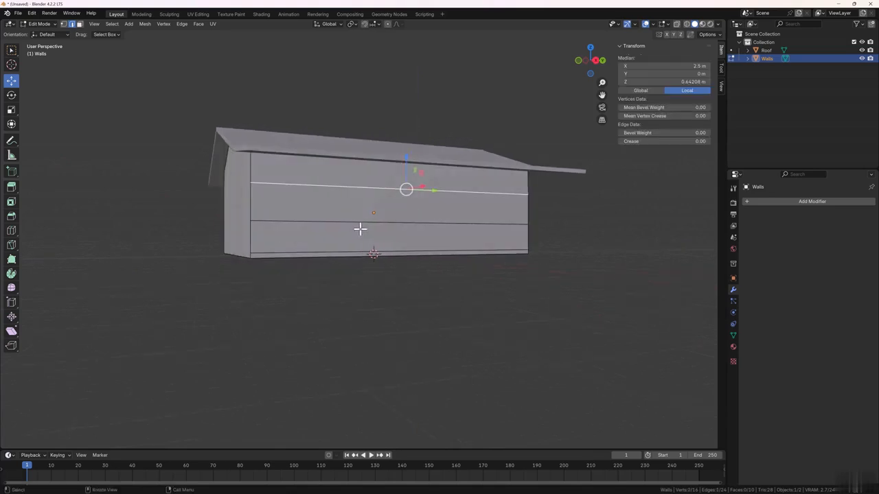
left_click_drag(405, 155, 405, 149)
left_click(481, 296)
Add a vertical loop cut around the walls and slide it near the negative-Y end, at about Y -4.53 m.
middle_click_drag(480, 296, 310, 275)
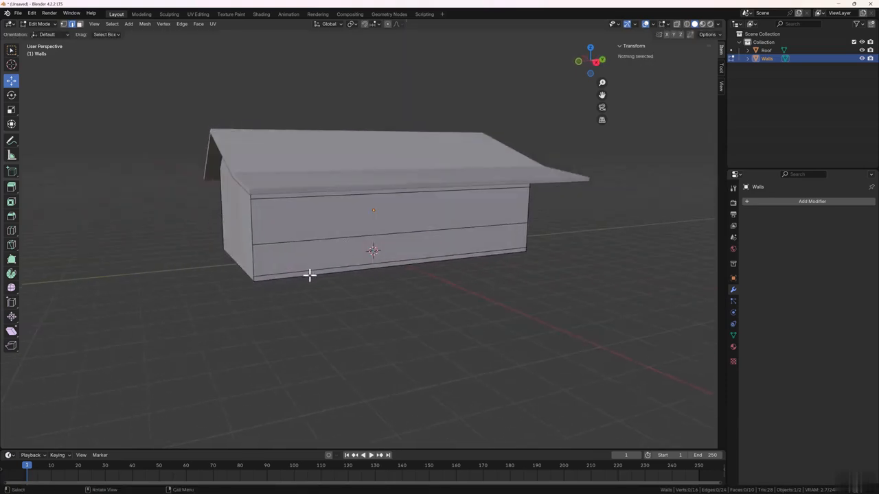
left_click(311, 276)
middle_click_drag(364, 290, 358, 288)
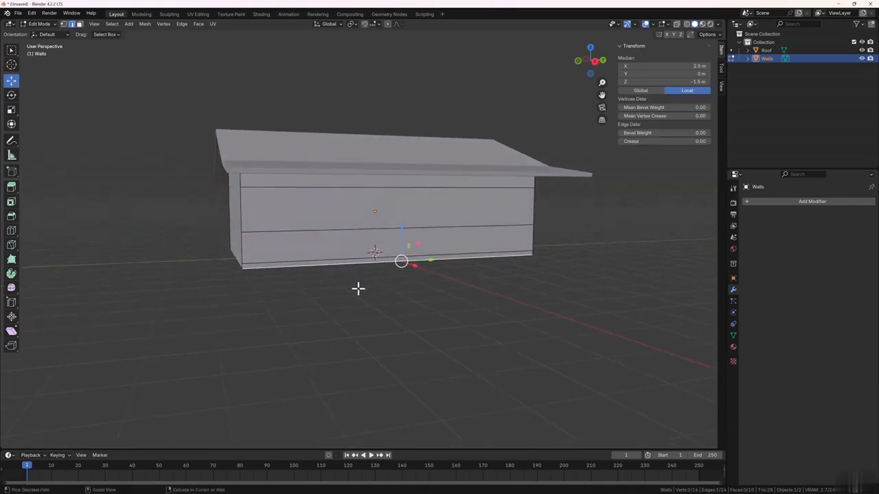
key("ctrl+r")
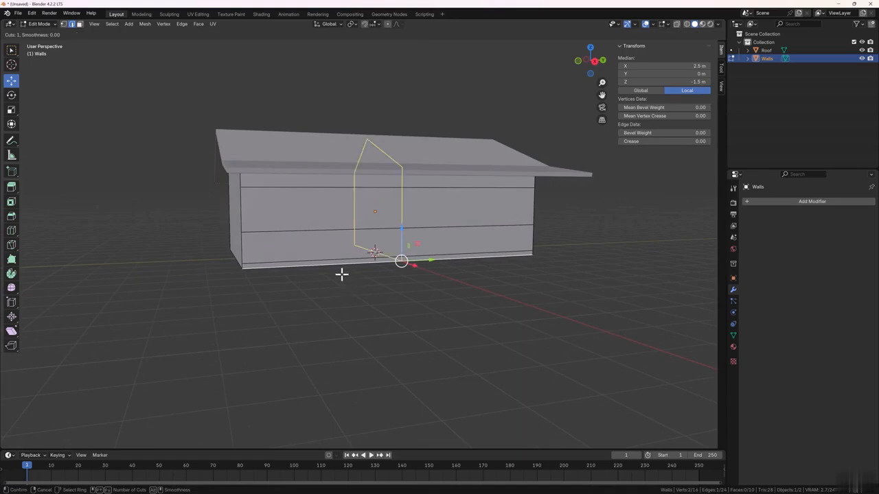
left_click(341, 274)
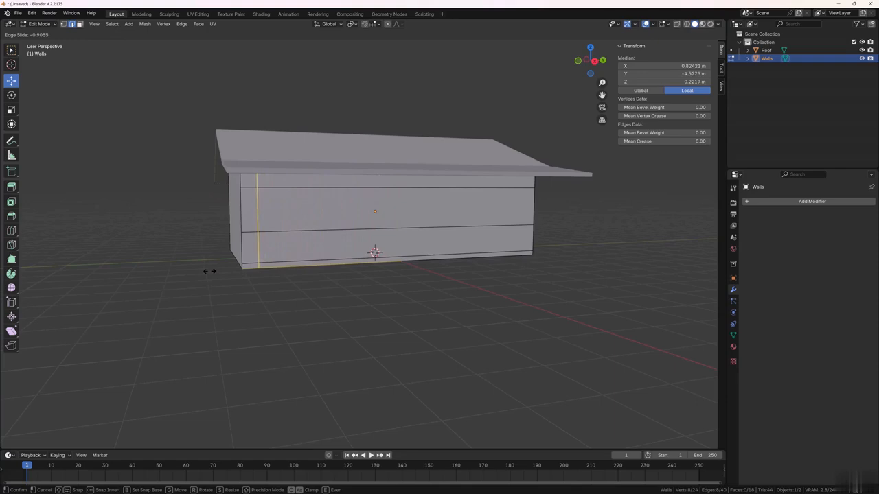
left_click(209, 272)
left_click(313, 335)
Add another vertical loop cut in the remaining long section and slide it to about Y -3.22 m.
middle_click_drag(314, 336, 302, 319)
left_click(317, 261)
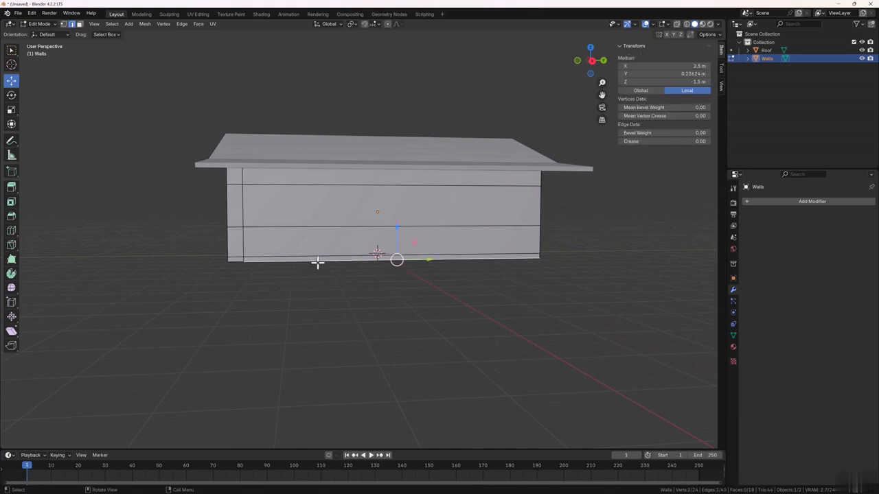
key("ctrl+r")
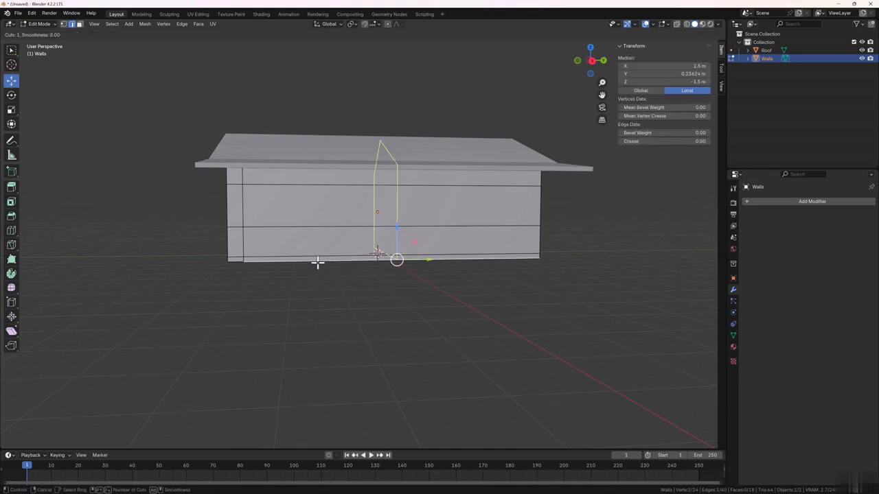
left_click(317, 261)
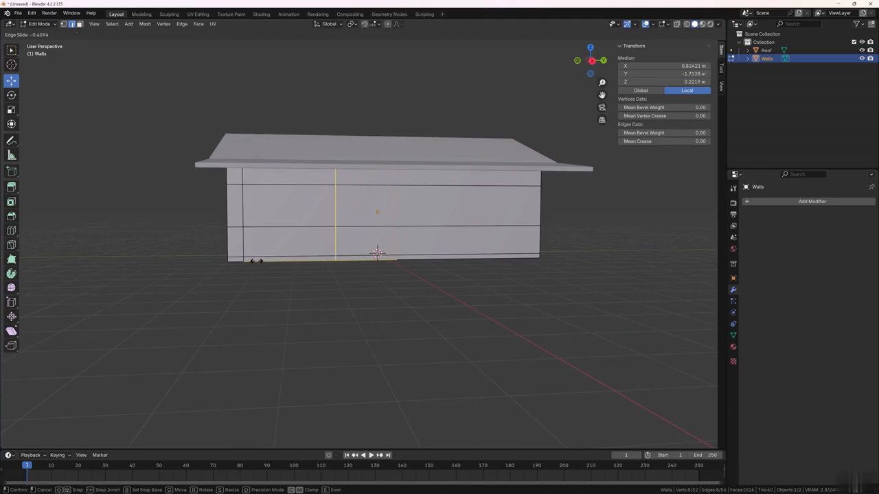
left_click(210, 268)
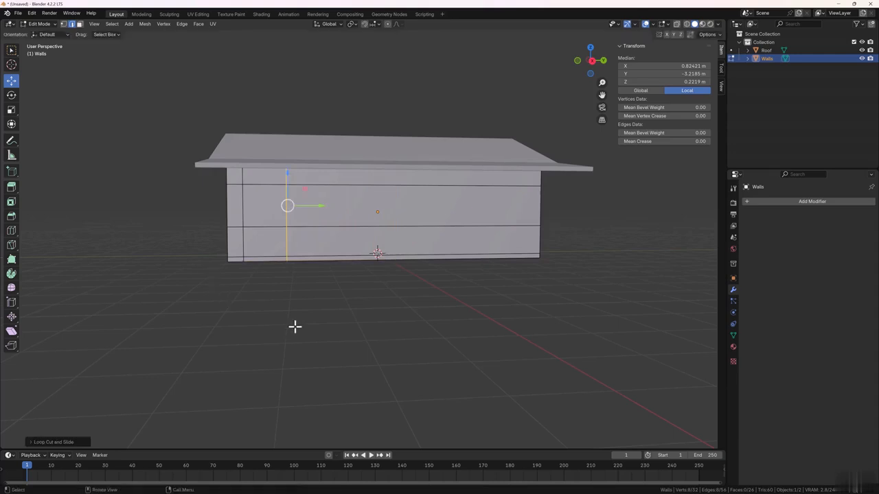
left_click(294, 327)
Add two vertical loop cuts in the widest wall section and slide them toward the positive-Y end, with their median at about Y 2.12 m.
middle_click_drag(318, 318, 306, 320)
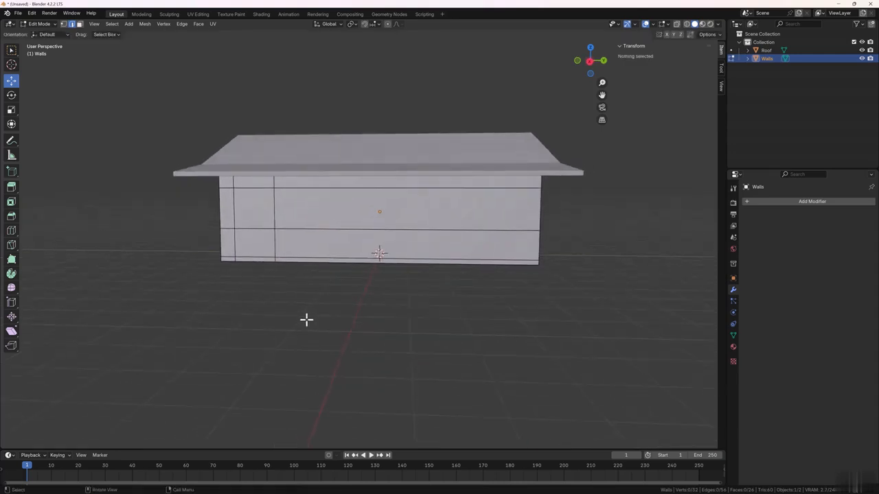
left_click(417, 262)
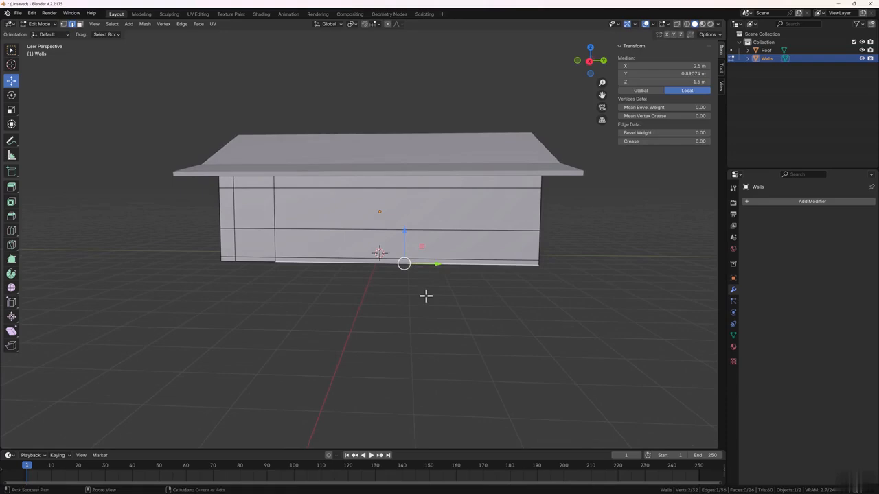
key("ctrl+r")
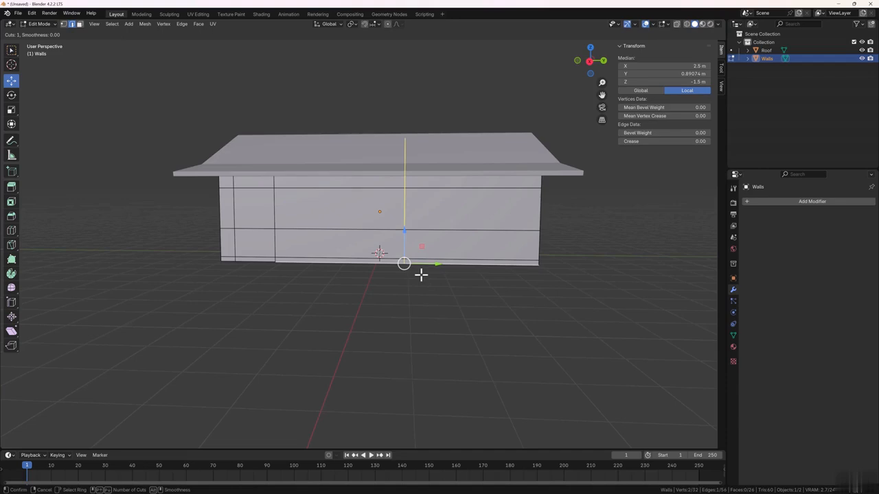
scroll(420, 275, "up", 1)
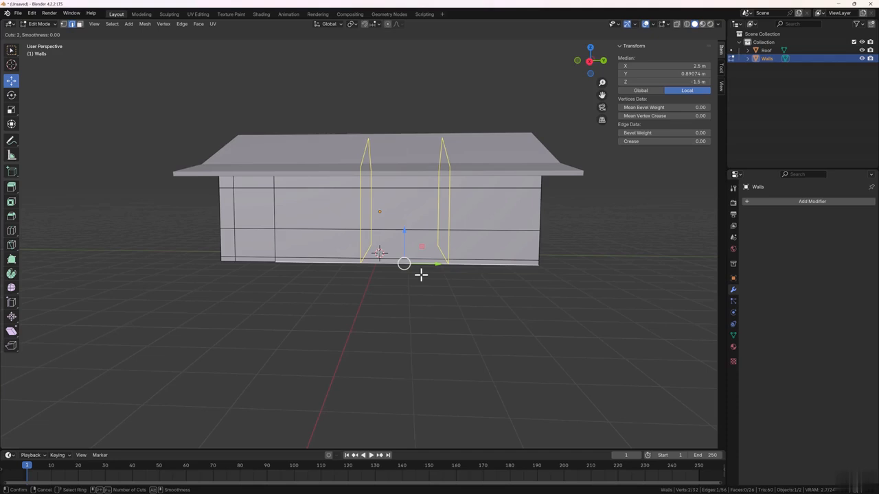
left_click(421, 275)
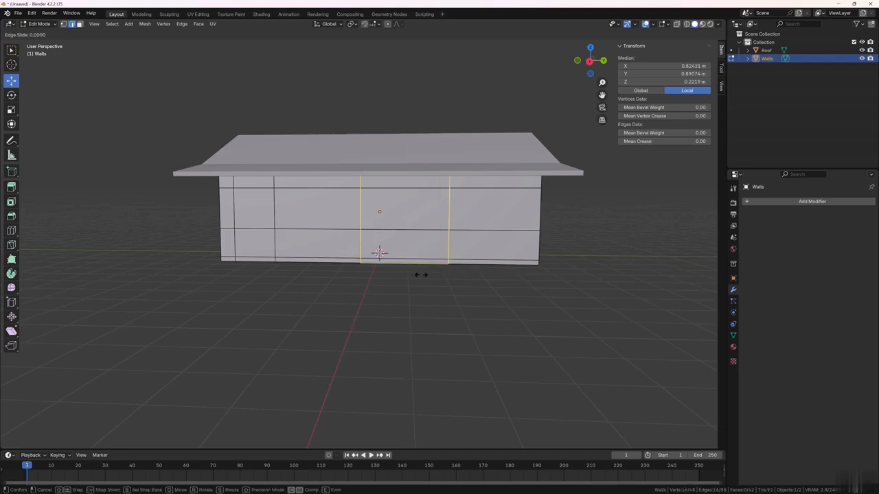
left_click(457, 276)
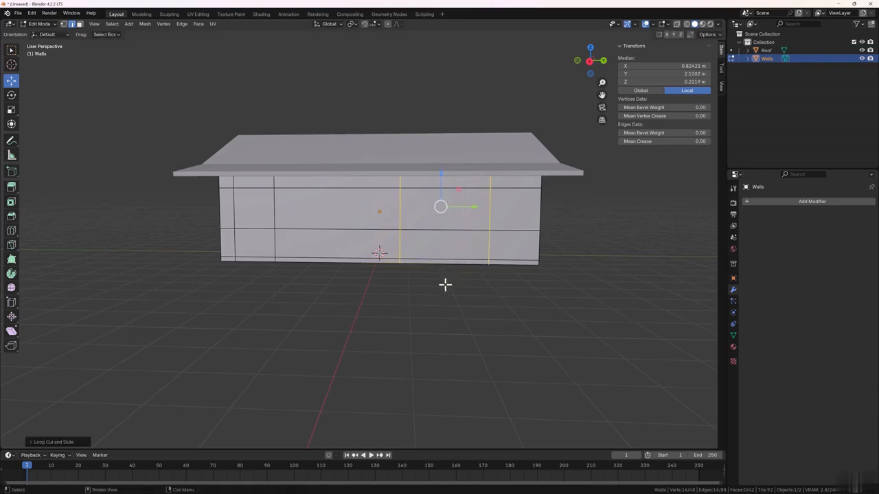
left_click(434, 308)
middle_click_drag(432, 308, 438, 306)
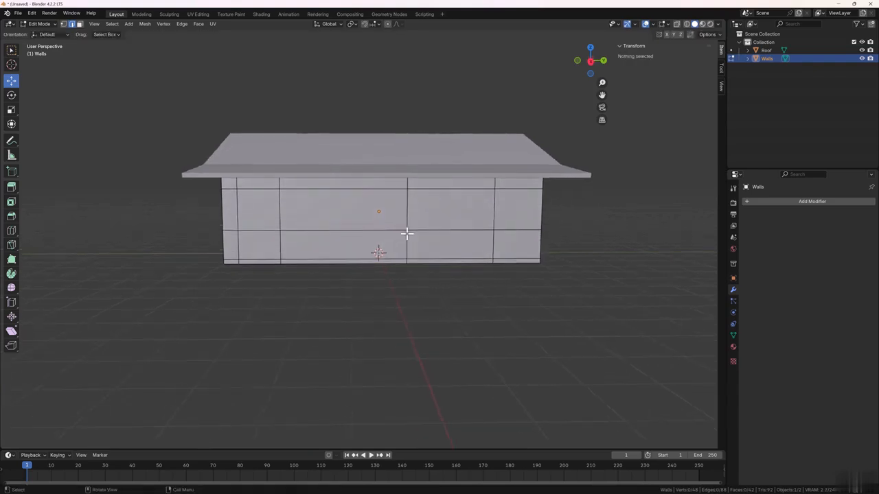
middle_click_drag(408, 218, 438, 314)
scroll(296, 249, "up", 2)
middle_click_drag(325, 272, 310, 287)
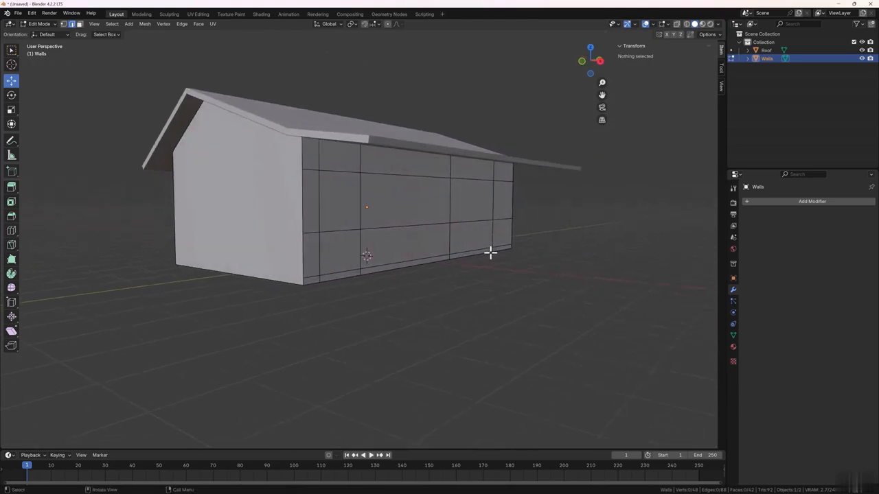
middle_click_drag(424, 270, 415, 278)
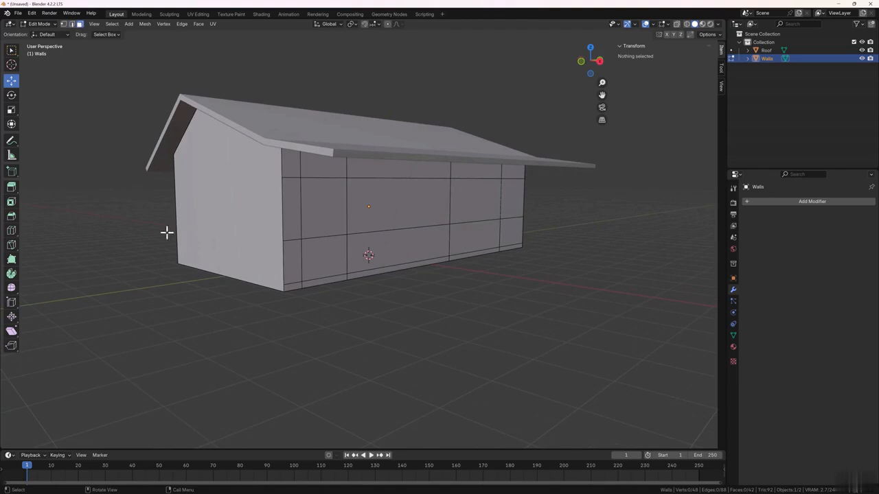
left_click(291, 288)
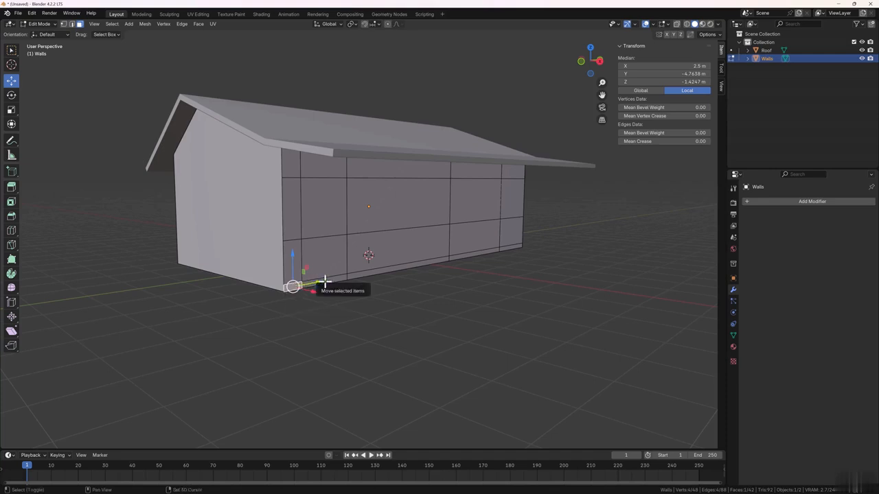
left_click(352, 278, "shift")
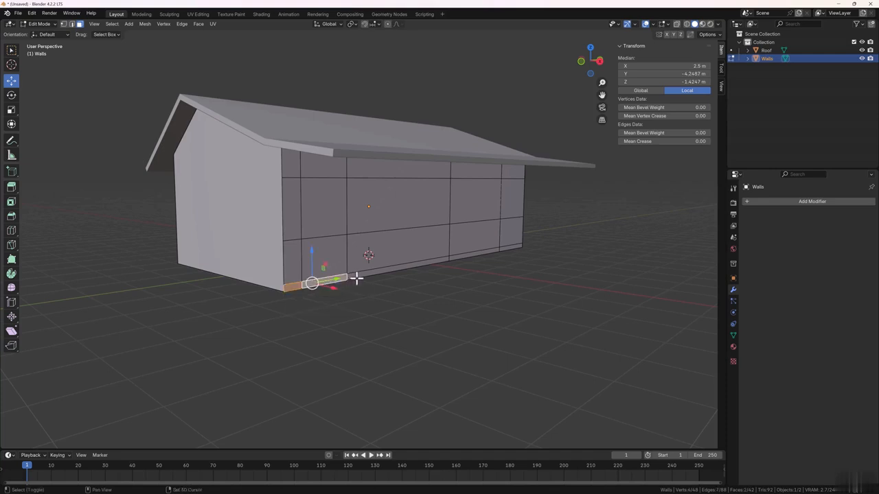
left_click(373, 313)
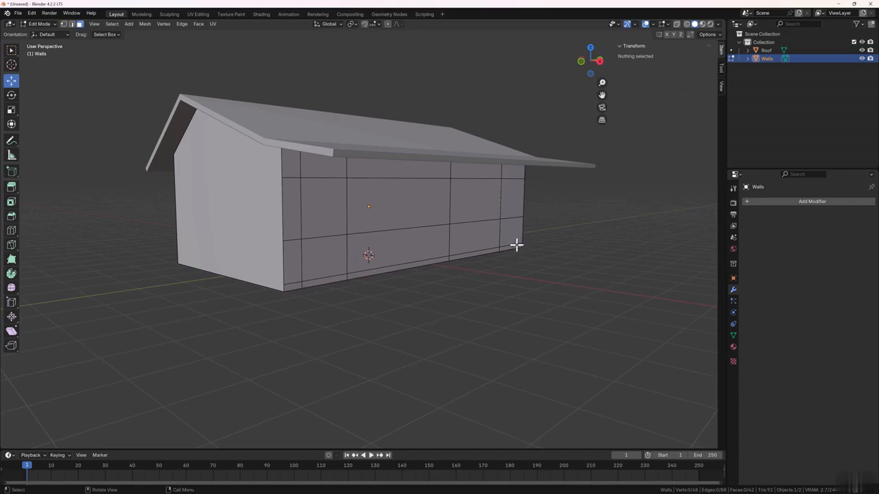
Select the full bottom strip of faces on the long positive-X wall and extrude it outward about 1.73 m as a porch slab.
left_click(293, 287)
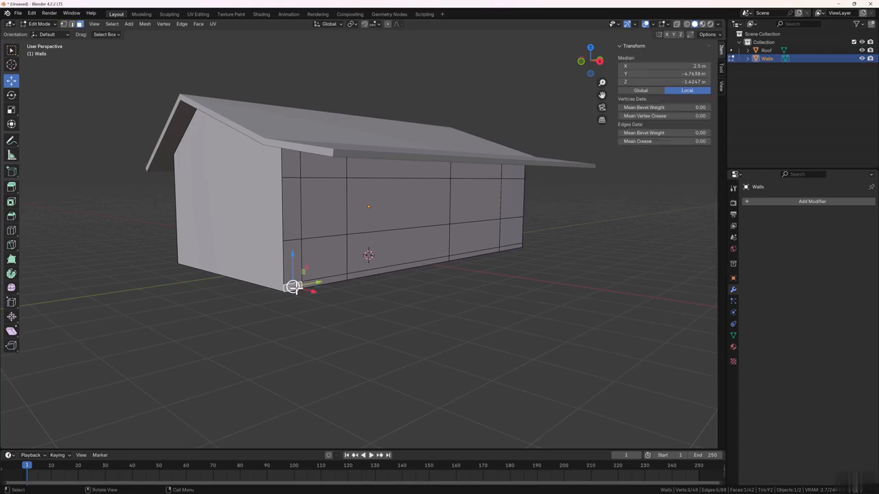
left_click(514, 246, "ctrl")
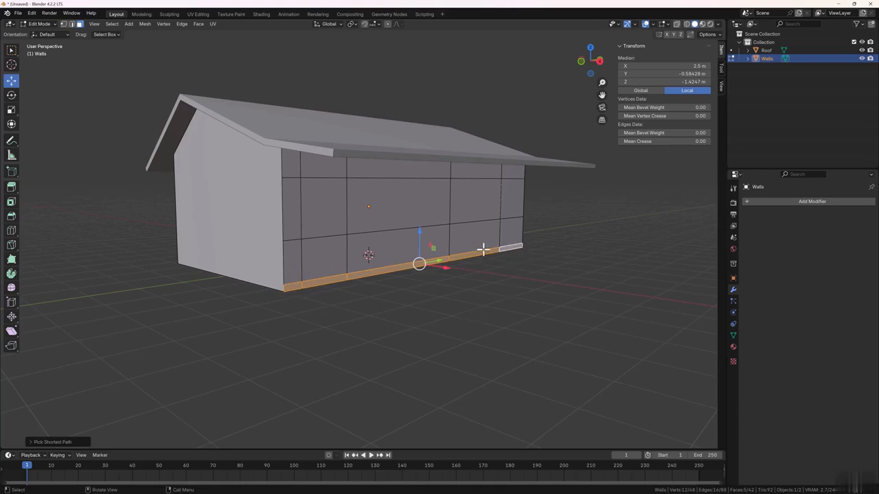
mouse_move(434, 319)
middle_mouse_down()
mouse_move(447, 320)
mouse_move(432, 320)
middle_mouse_up()
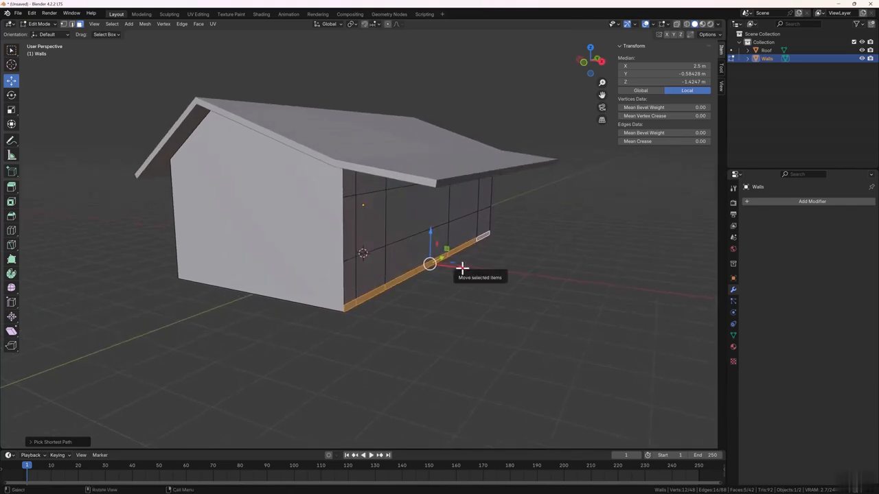
left_click_drag(461, 268, 492, 277)
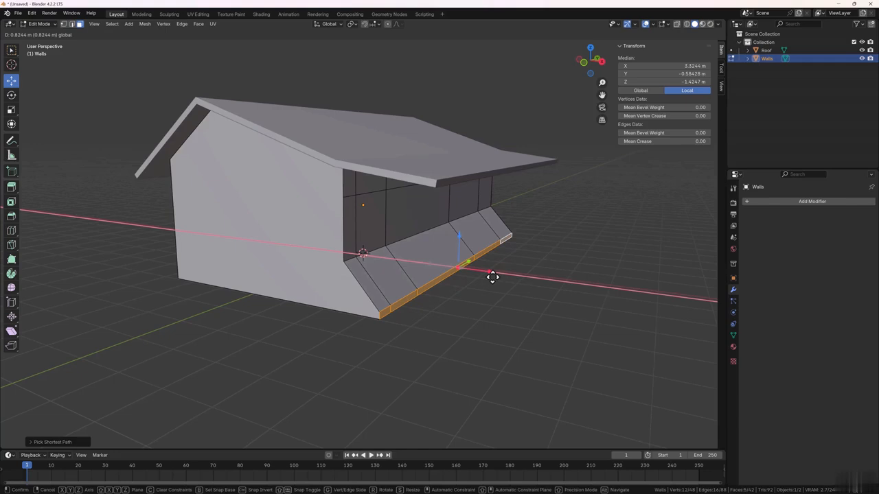
right_click(492, 277)
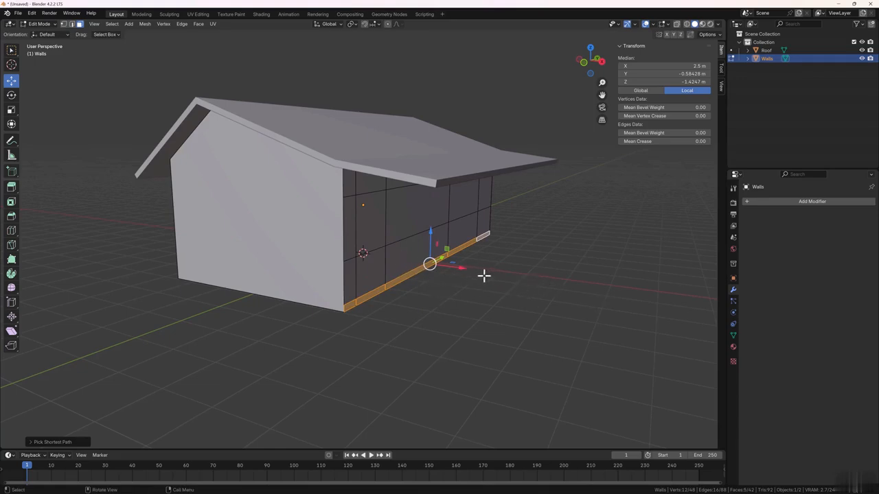
key("e")
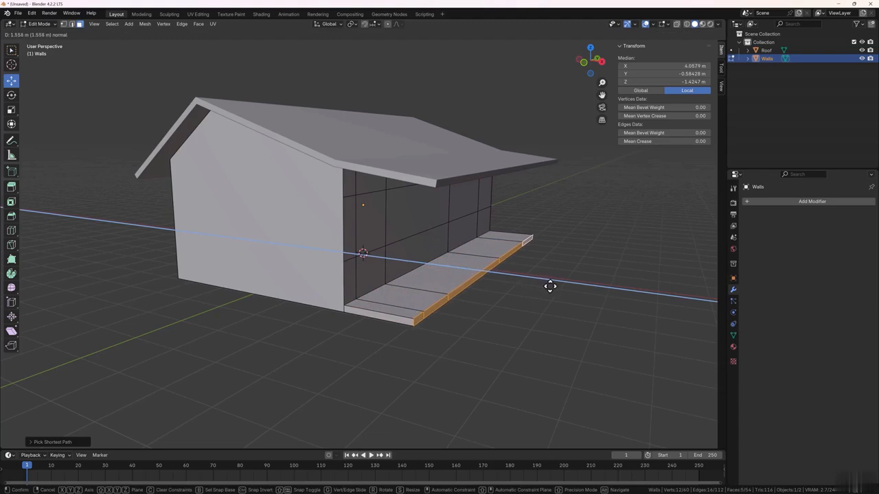
left_click(555, 289)
left_click(527, 358)
Try to delete the lower horizontal edge between the two vertical loop cuts near the negative-Y end of the long wall.
middle_click_drag(527, 358, 377, 247)
left_click(374, 236)
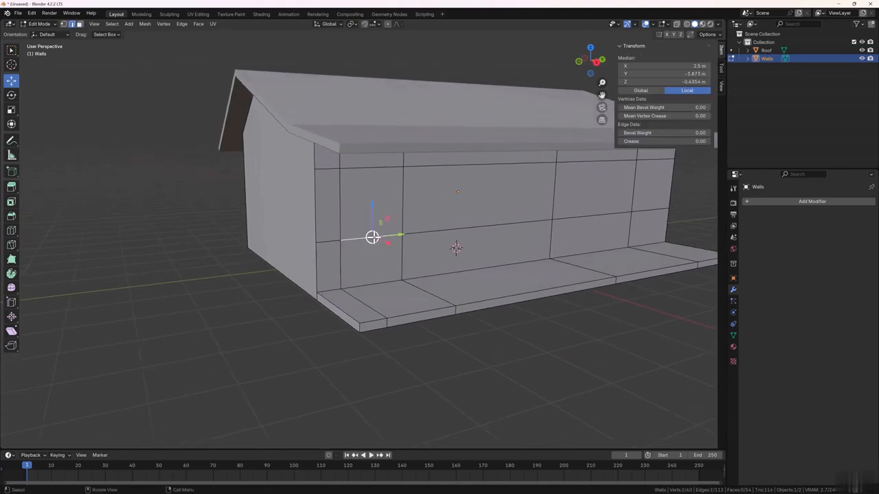
key("ctrl+e")
key("ctrl+e")
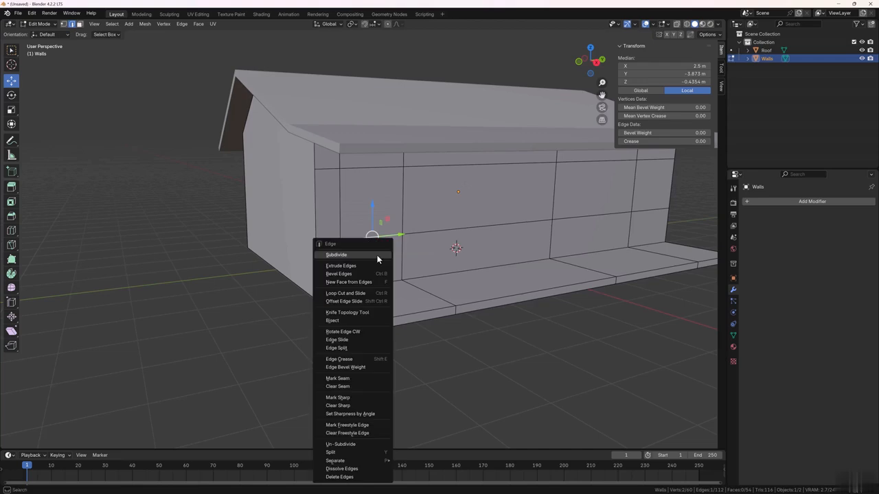
left_click(356, 477)
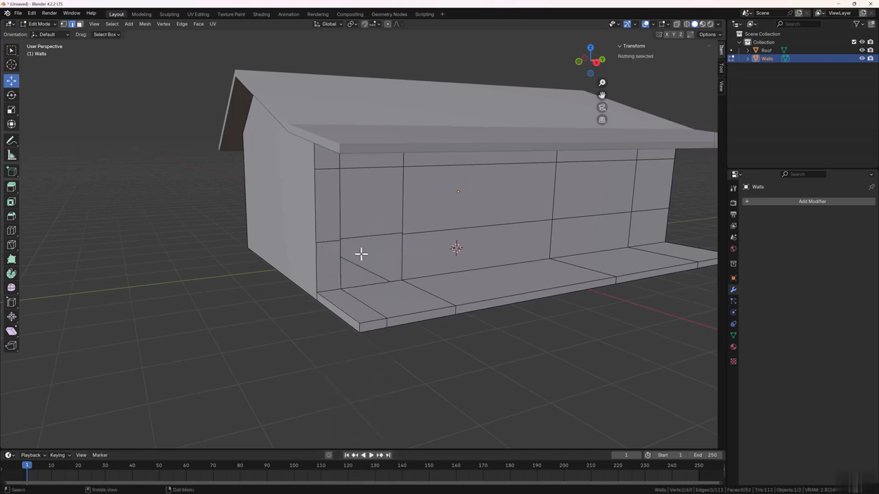
key("ctrl+e")
mouse_move(273, 337)
middle_mouse_down()
mouse_move(254, 326)
mouse_move(238, 334)
mouse_move(266, 341)
middle_mouse_up()
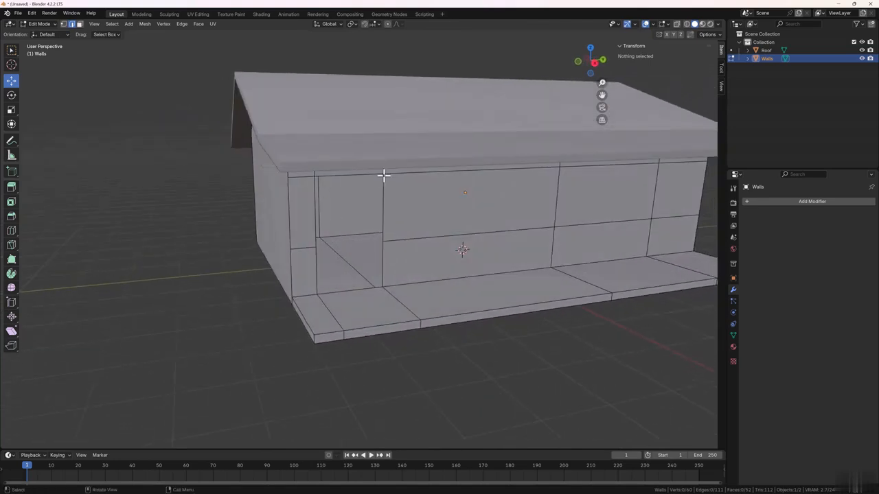
middle_click_drag(371, 263, 378, 261)
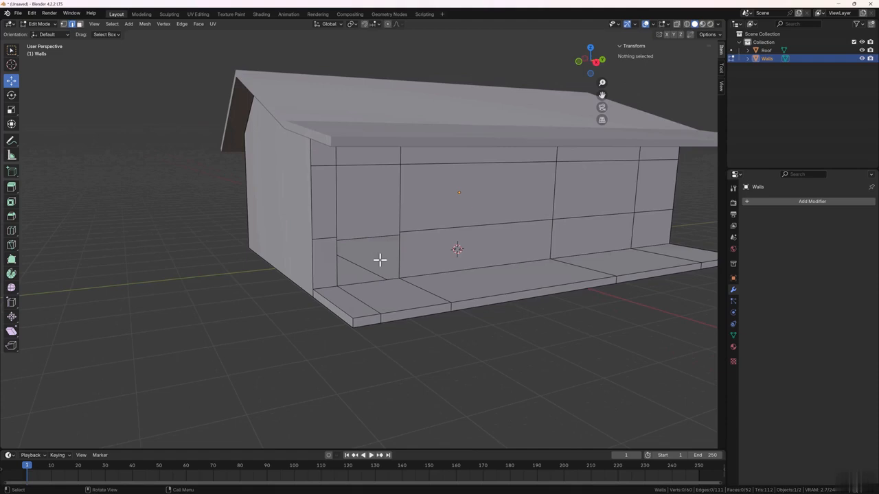
left_click(379, 259)
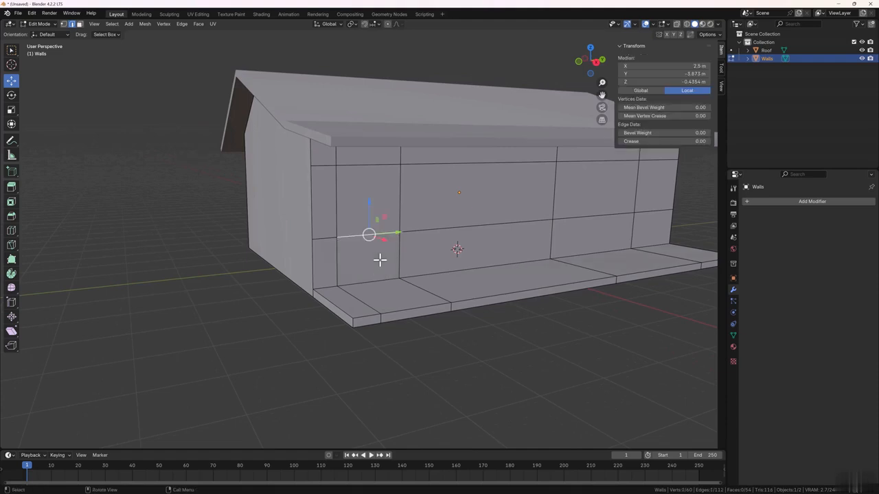
Dissolve the lower horizontal edge between the two negative-Y loop cuts to merge the faces into one tall door panel.
left_click(315, 322)
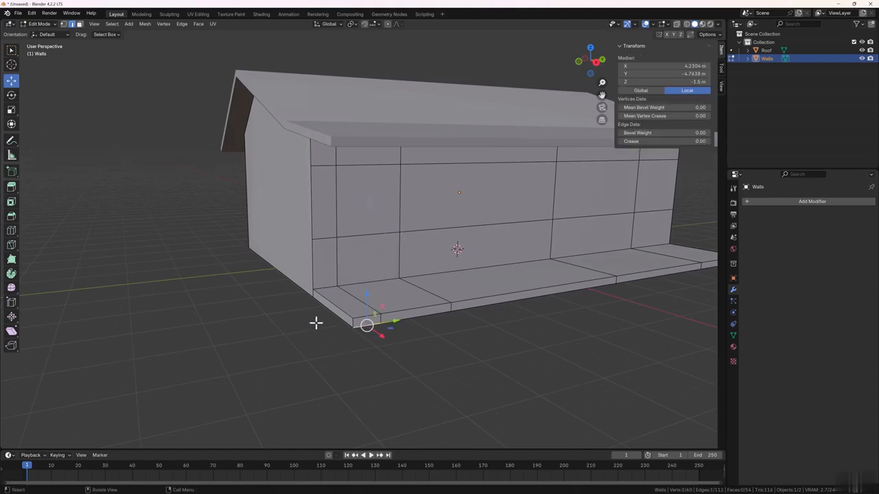
left_click(369, 235)
key("ctrl+e")
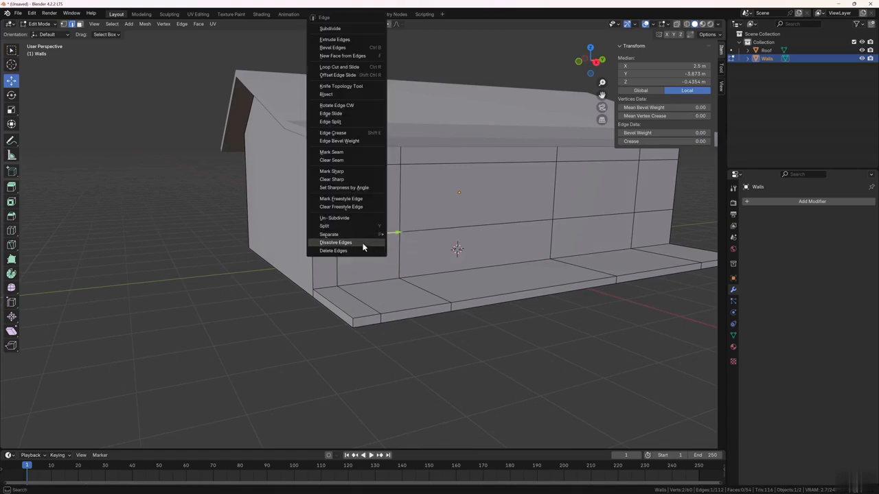
left_click(362, 244)
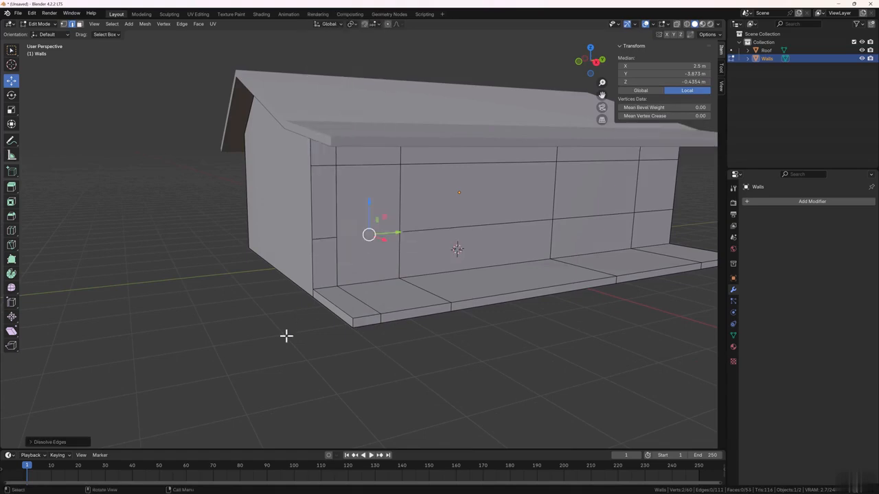
left_click(306, 316)
Select the tall door face and extrude it about 0.12 m into the wall.
middle_click_drag(306, 316, 359, 245)
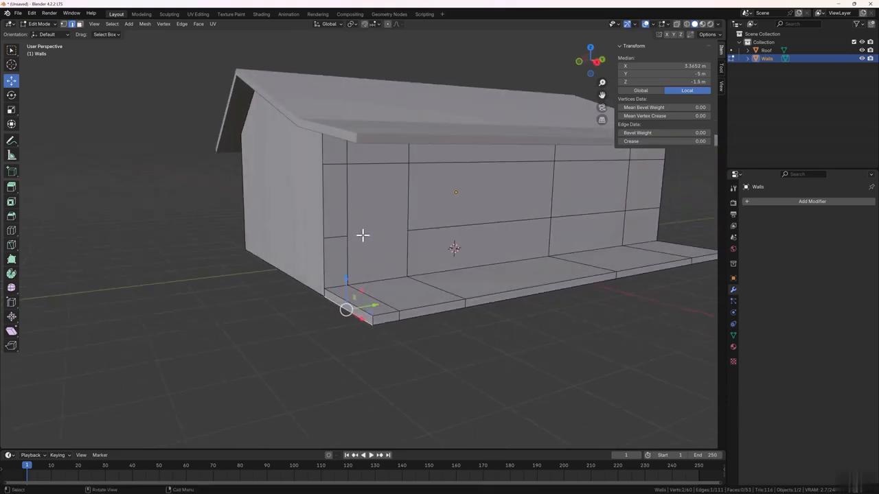
left_click(367, 230)
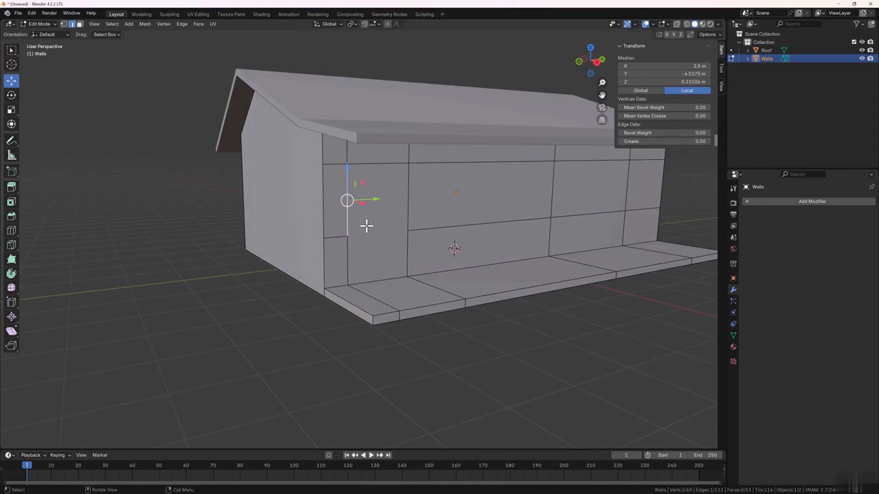
key("3")
left_click(367, 220)
middle_click_drag(371, 245, 485, 288)
scroll(421, 275, "up", 2)
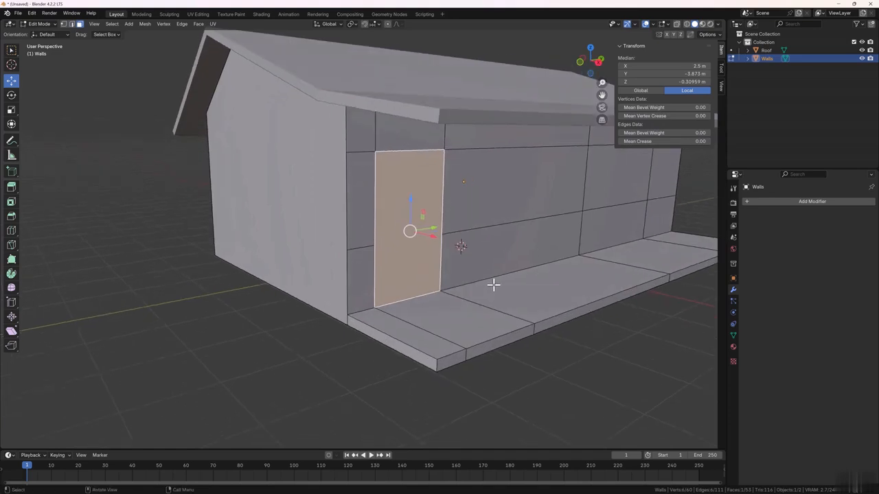
key("e")
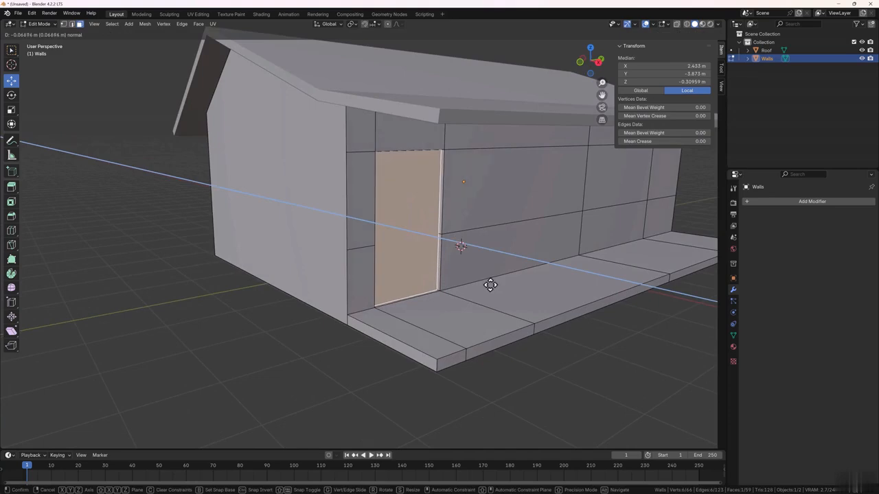
left_click(479, 280)
Inset the recessed door face about 0.057 m and extrude the inner face about 0.077 m further inward.
middle_click_drag(479, 280, 465, 262)
scroll(402, 140, "up", 2)
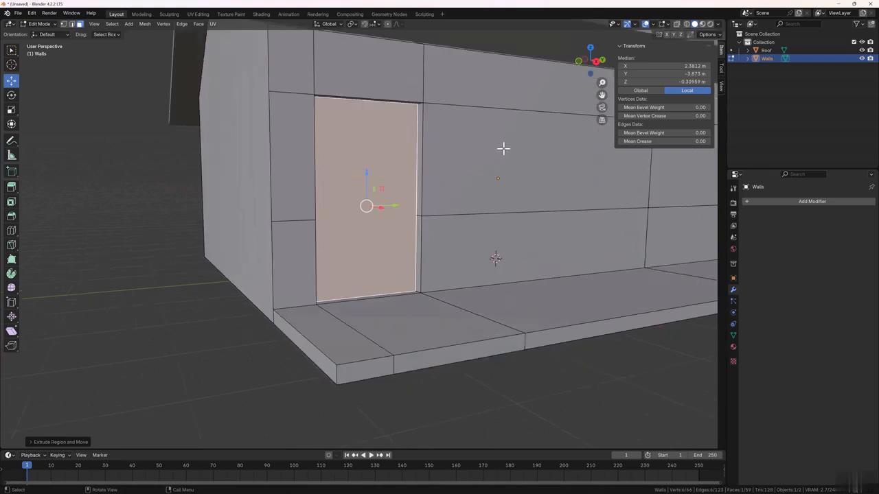
key("i")
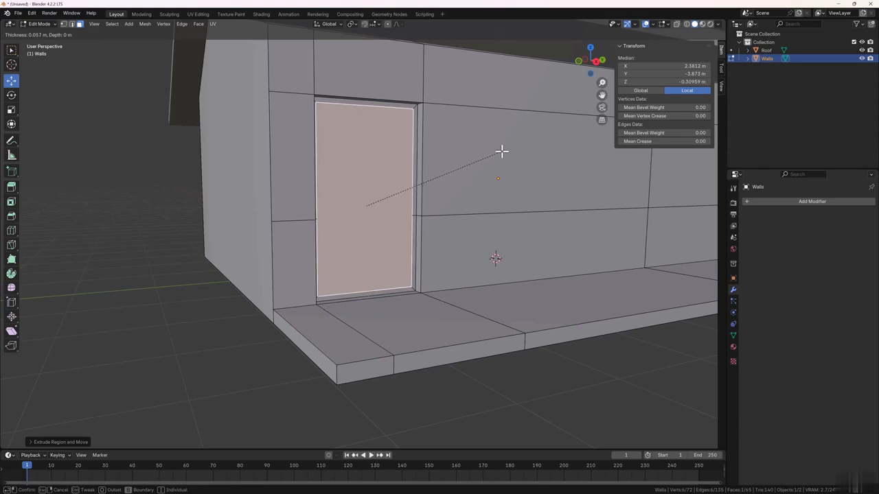
left_click(502, 151)
middle_click_drag(501, 149, 484, 172)
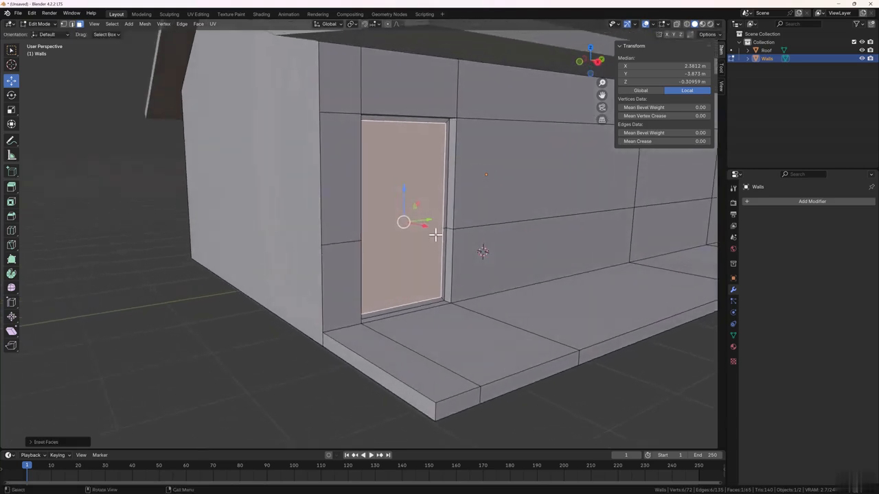
scroll(436, 235, "up", 2)
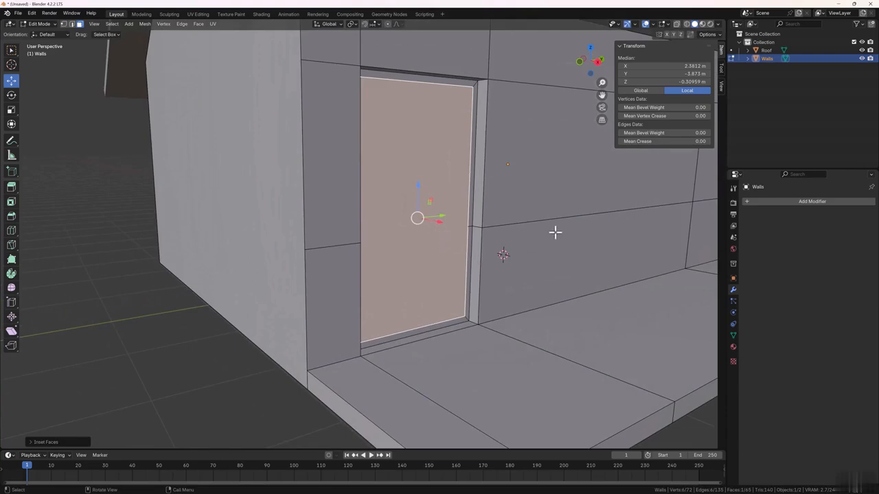
key("g")
key("z")
key("z")
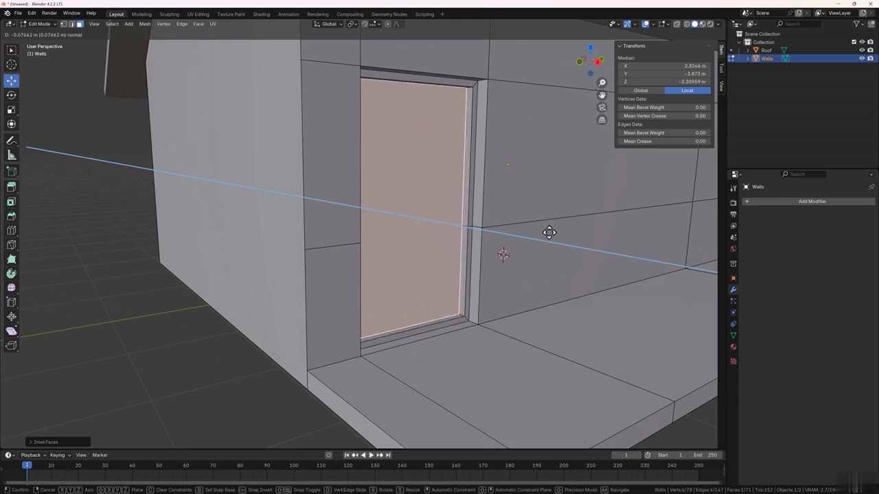
left_click(550, 232)
Inset the inner door face about 0.026 m and extrude it back outward about 0.08 m to form the door leaf.
scroll(496, 197, "up", 1)
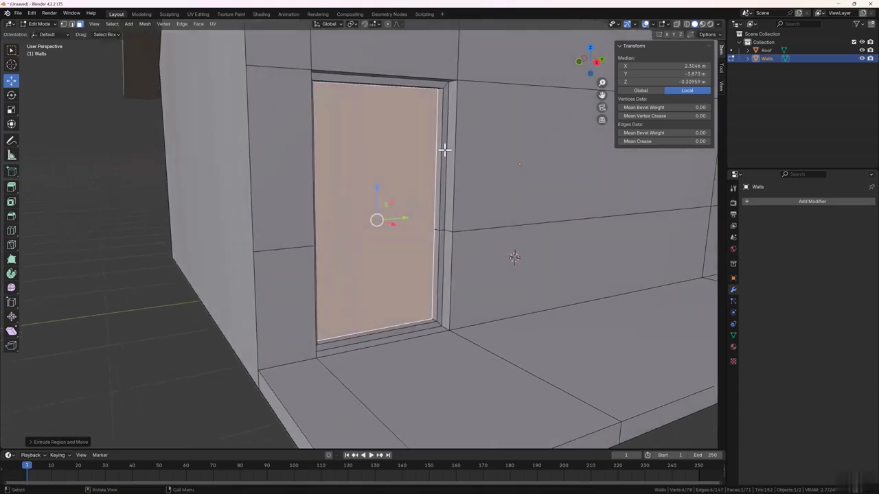
scroll(485, 146, "up", 2)
key("i")
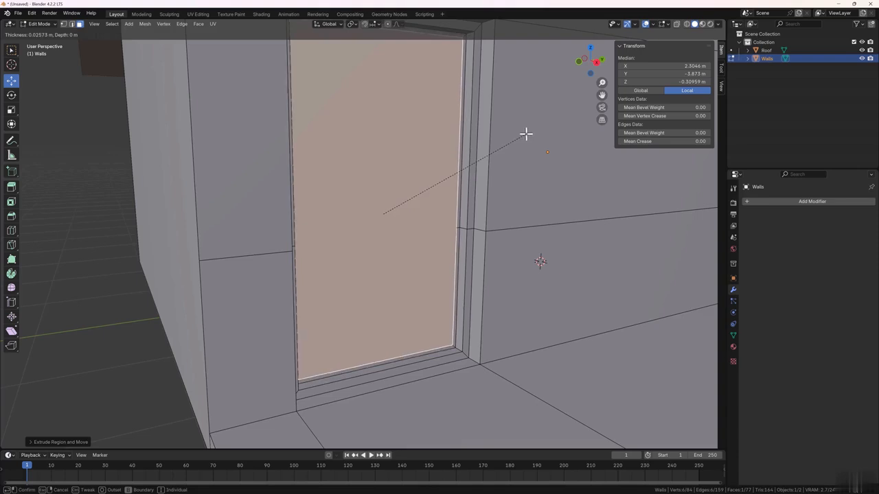
left_click(525, 134)
middle_click_drag(490, 161, 449, 270)
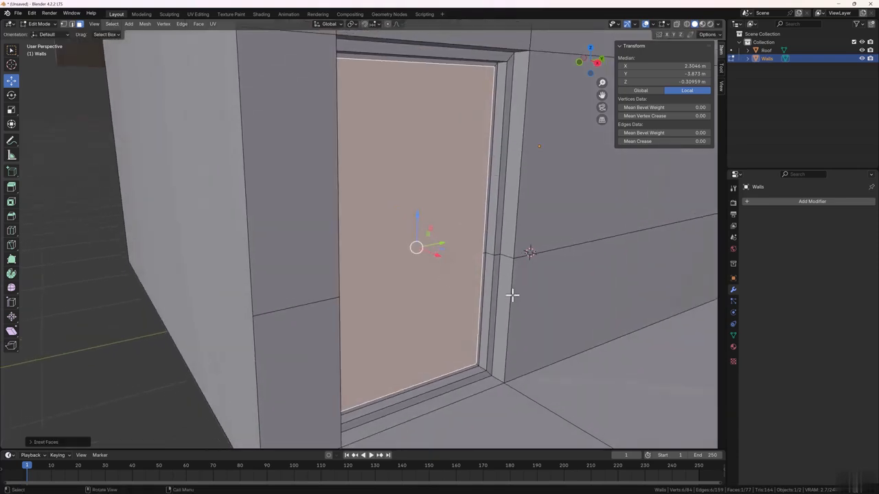
key("e")
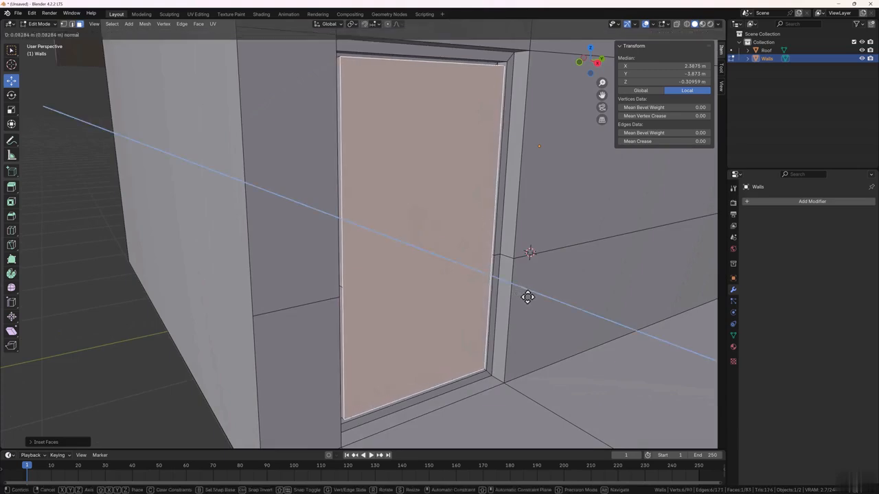
left_click(526, 295)
left_click(551, 329)
Select the wide middle-height wall face between the two positive-Y loop cuts and extrude it about 0.095 m inward as a window recess.
middle_click_drag(552, 329, 507, 290)
scroll(500, 282, "down", 4)
left_click(93, 240)
mouse_move(86, 242)
middle_mouse_down()
mouse_move(100, 230)
mouse_move(103, 241)
middle_mouse_up()
scroll(137, 249, "down", 3)
middle_click_drag(424, 270, 281, 261)
scroll(294, 193, "up", 3)
middle_click_drag(294, 193, 323, 210, "shift")
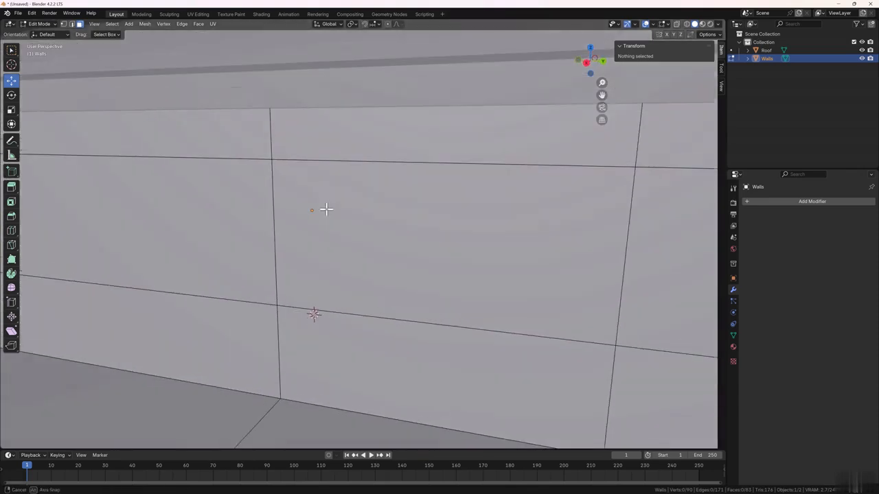
left_click(359, 233)
scroll(391, 242, "down", 3)
middle_click_drag(403, 245, 371, 243, "shift")
scroll(418, 223, "up", 3)
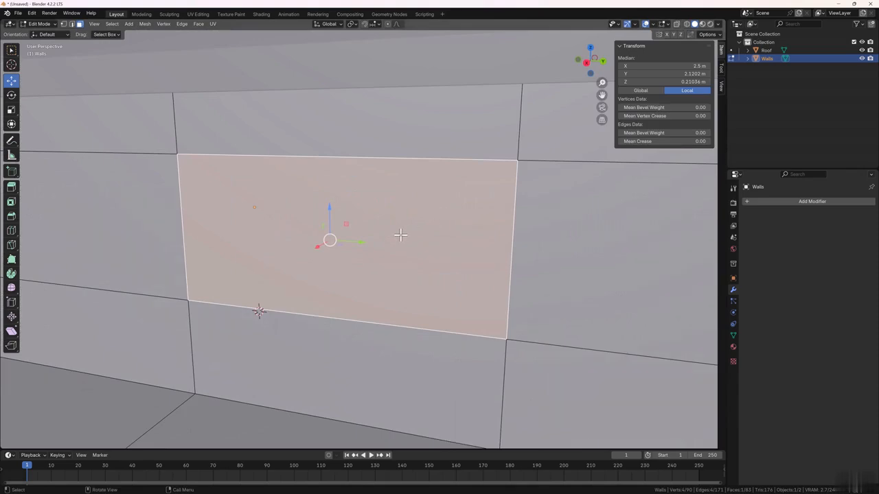
key("e")
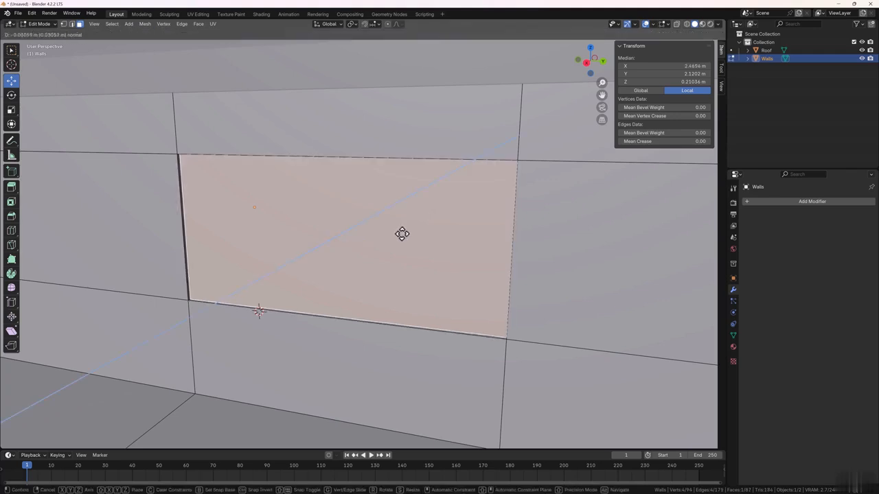
left_click(404, 232)
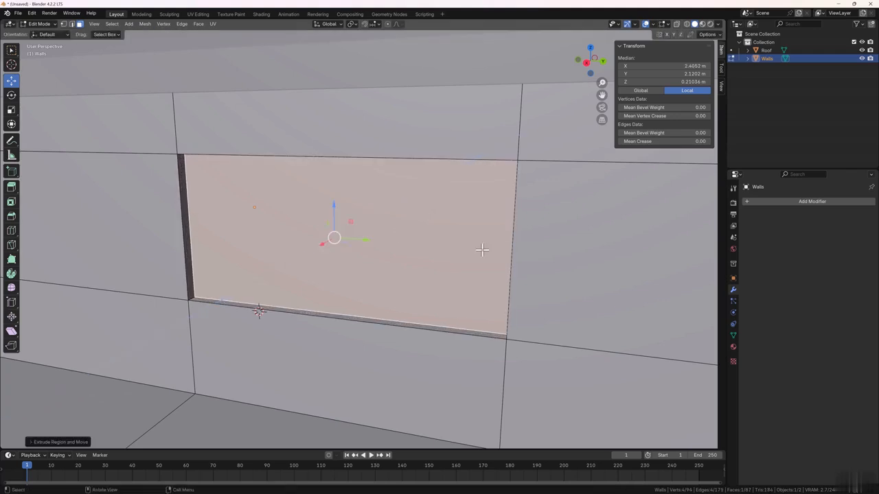
Inset the window recess face about 0.06 m and extrude the inner face about 0.085 m further inward.
key("i")
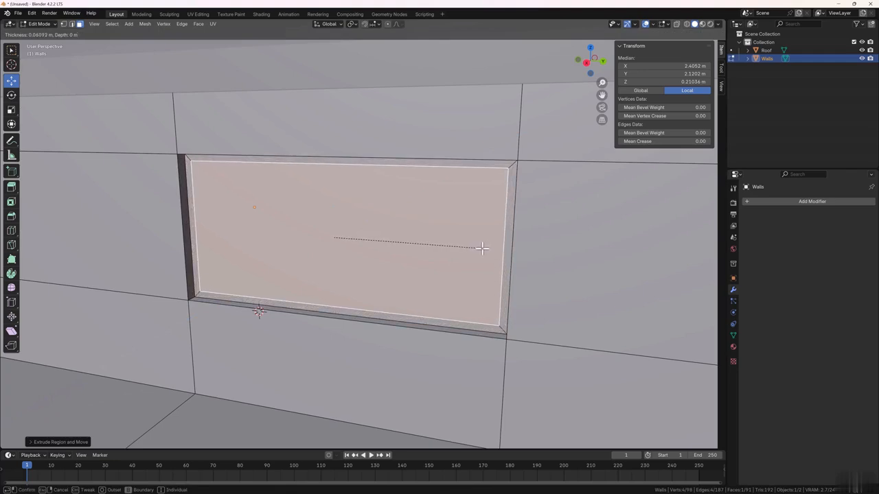
left_click(479, 248)
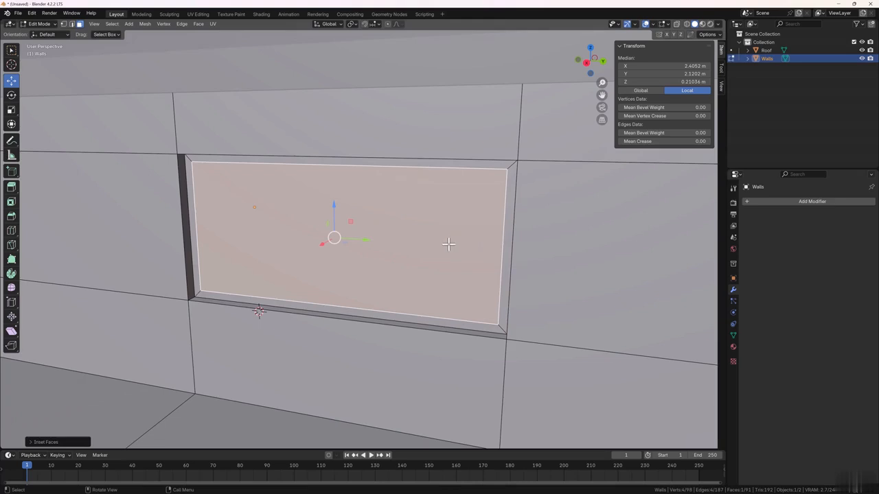
key("e")
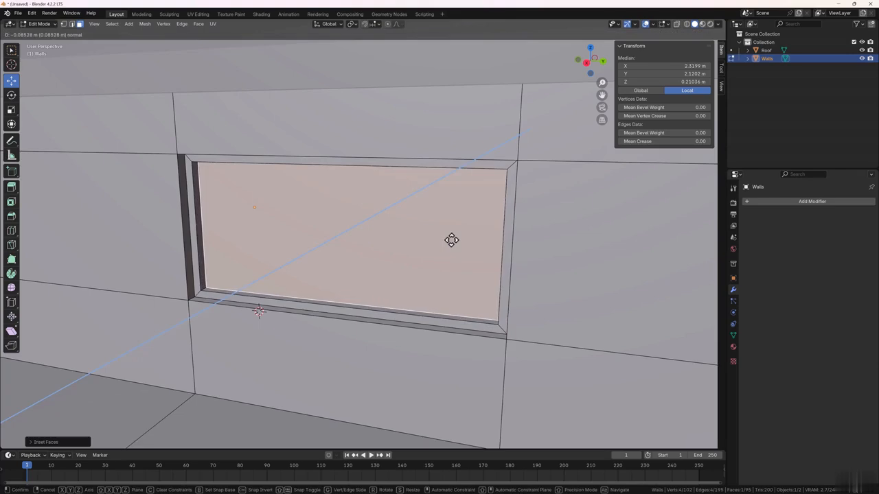
left_click(451, 239)
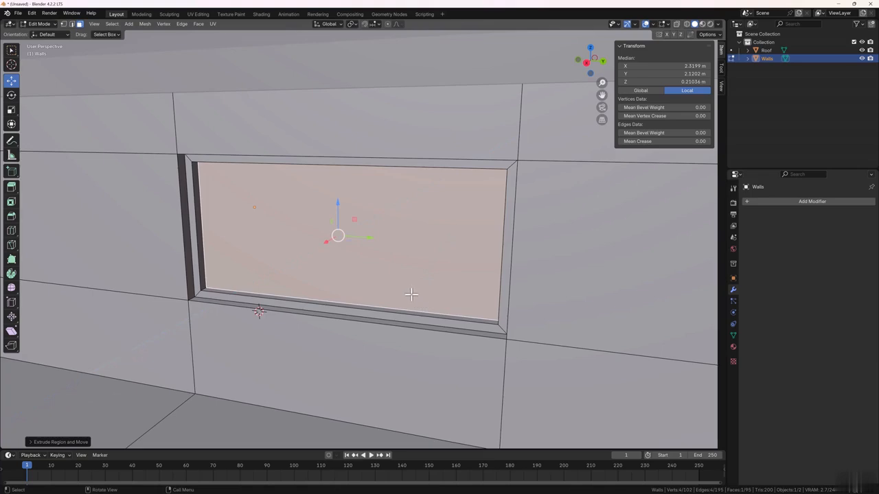
middle_click_drag(376, 288, 379, 282)
left_click(380, 277)
scroll(379, 280, "down", 5)
left_click(591, 253)
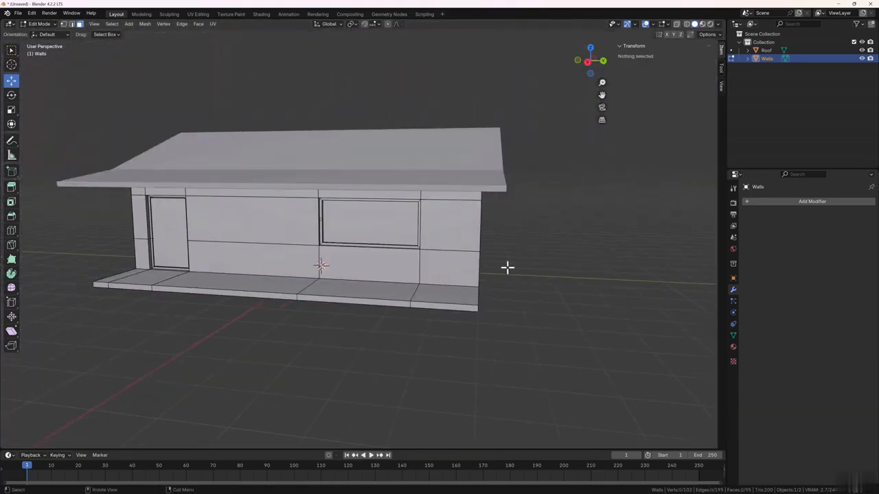
Return to Object Mode with the walls deselected and add a cube mesh.
middle_click_drag(508, 267, 476, 268)
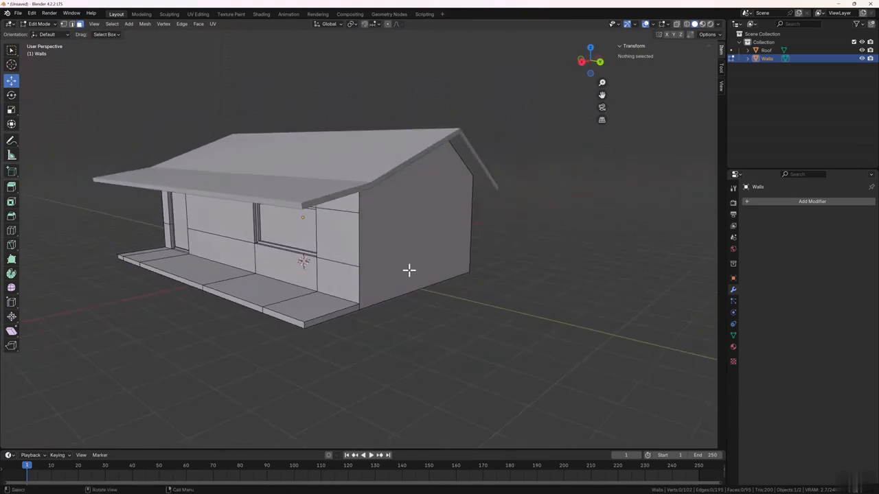
middle_click_drag(402, 263, 418, 298)
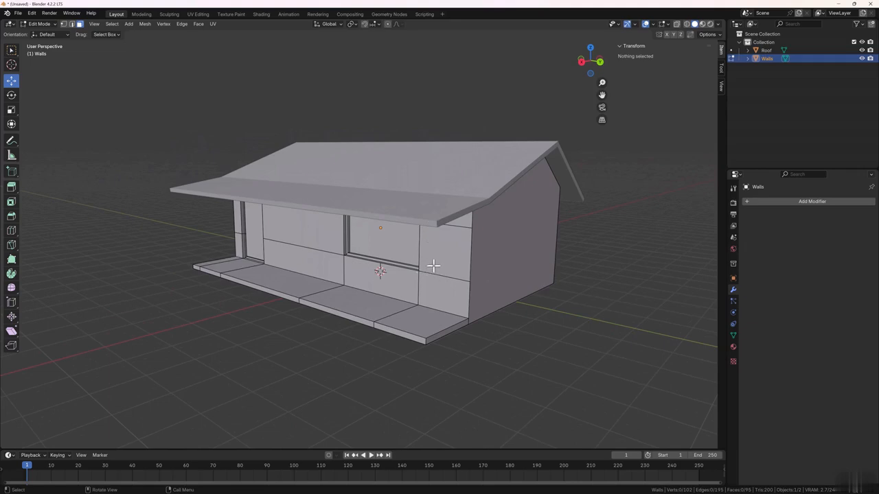
key("Tab")
scroll(405, 316, "down", 1)
left_click(379, 371)
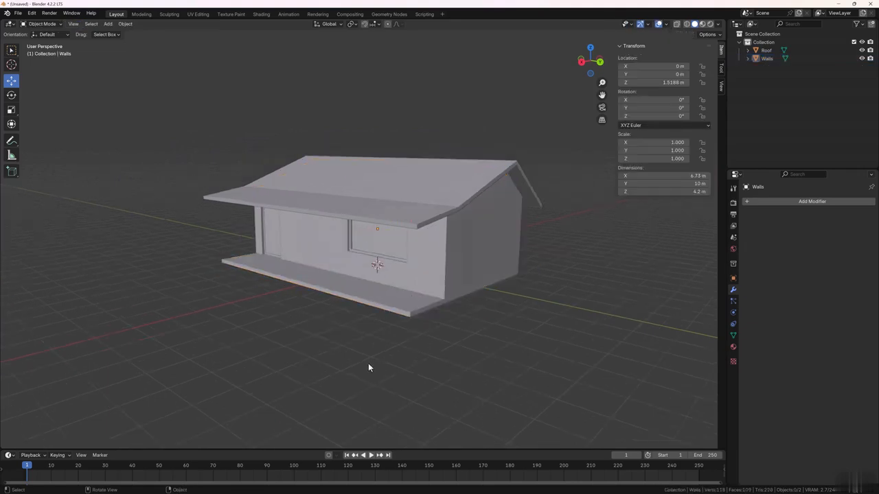
middle_click_drag(368, 363, 451, 365)
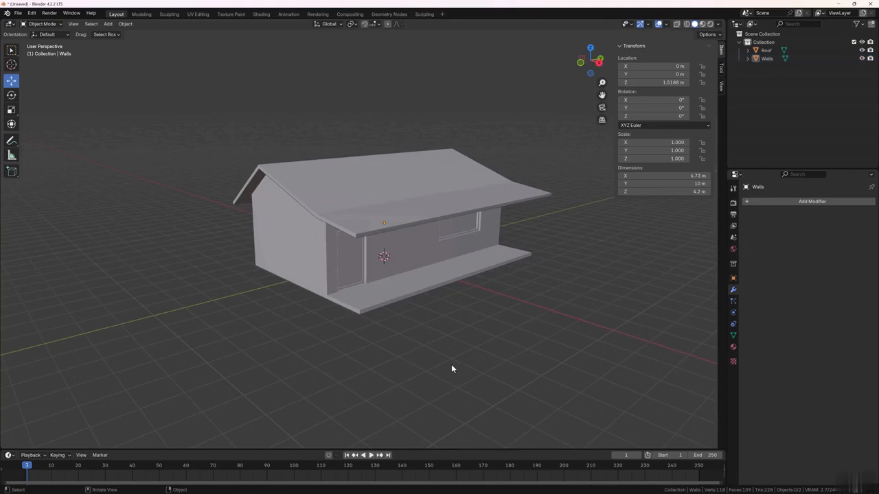
key("shift+a")
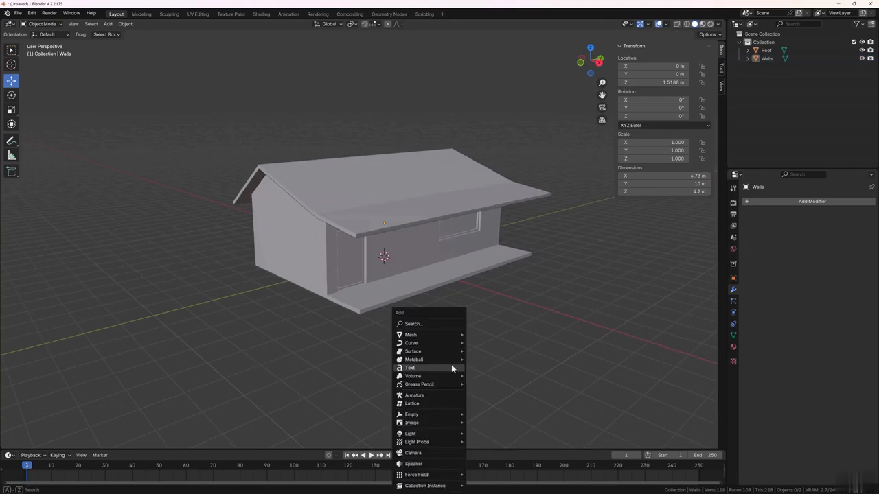
mouse_move(439, 334)
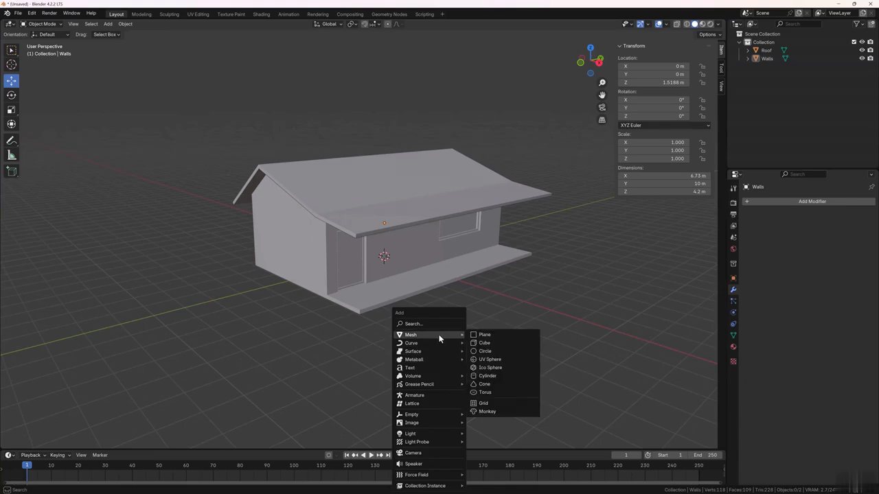
left_click(483, 343)
middle_click_drag(479, 347, 474, 326)
scroll(377, 266, "up", 2)
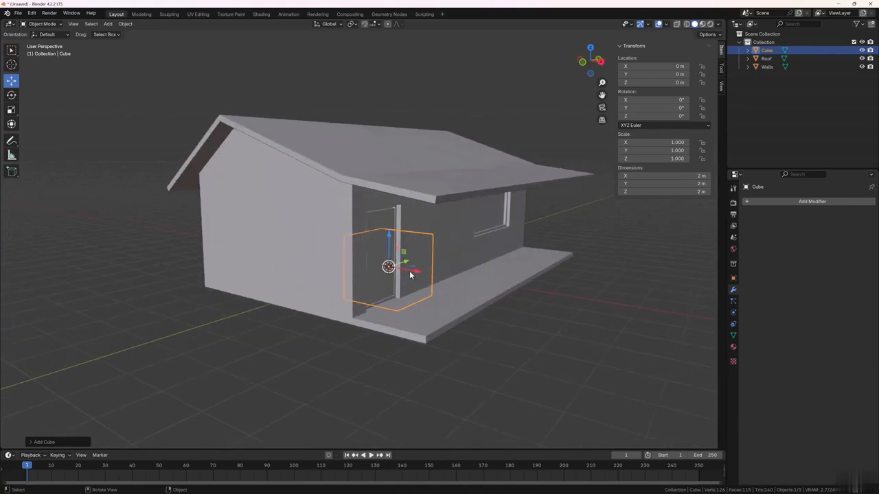
Move the cube to about 3.22 m on X, scale it to about 0.19 m per side and raise it to about 0.24 m on Z.
left_click_drag(411, 272, 511, 309)
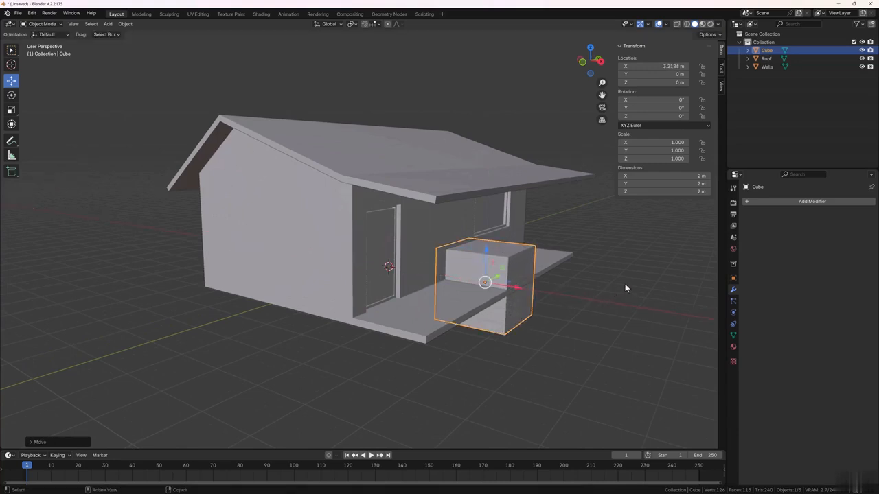
key("s")
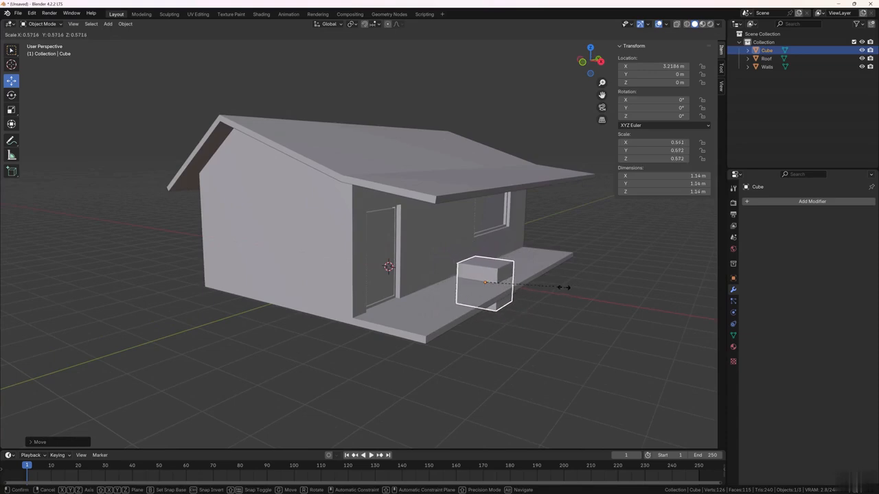
left_click(496, 289)
key("g")
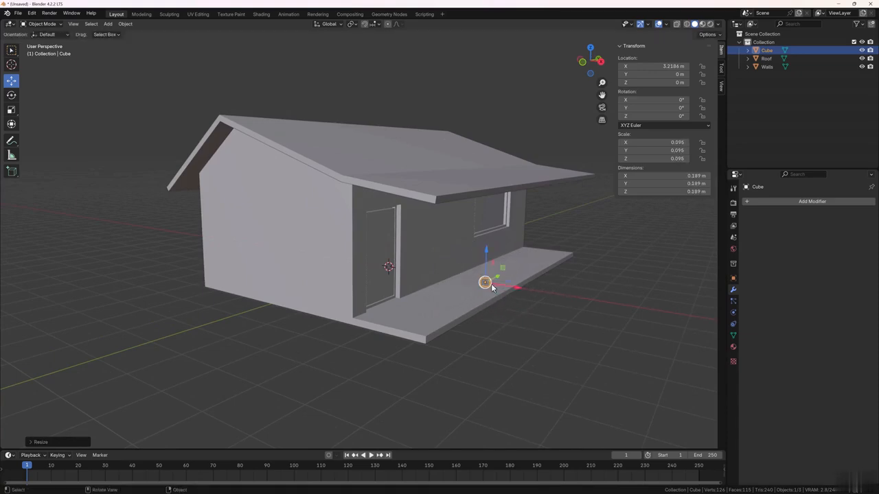
key("z")
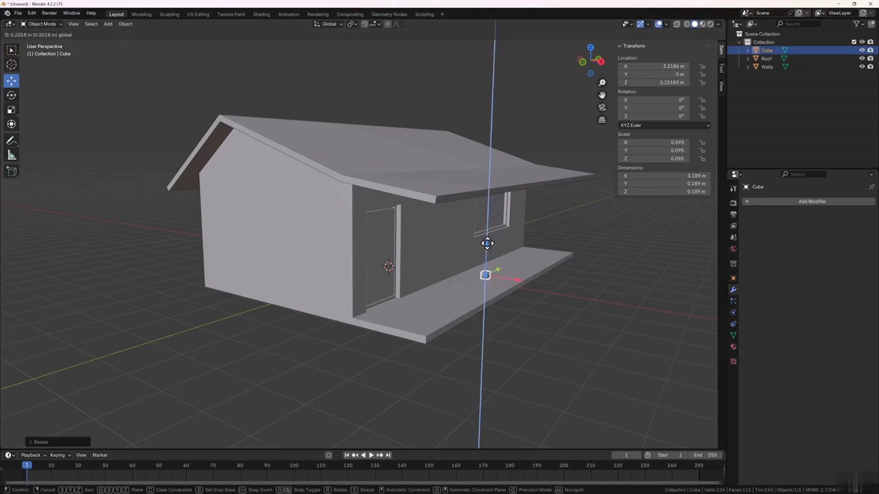
left_click(487, 243)
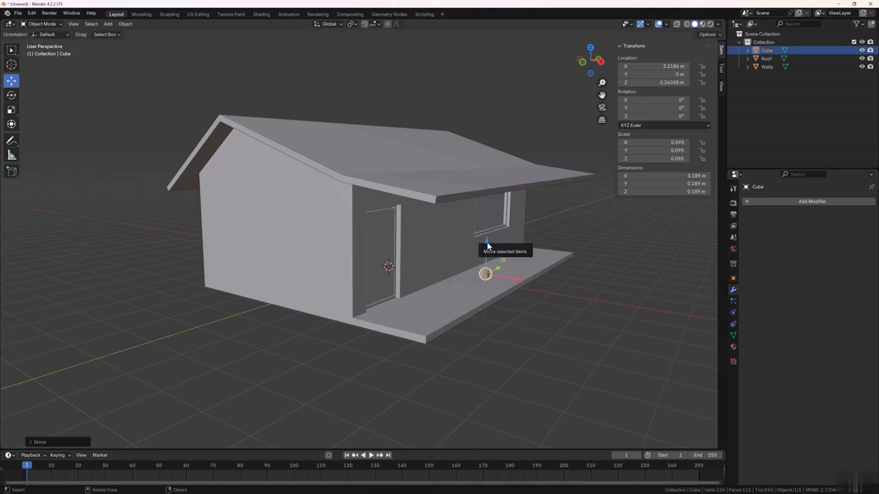
Align the small cube near the porch slab's outer edge in front view by moving it to about 4.08 m on X.
key("KP_3")
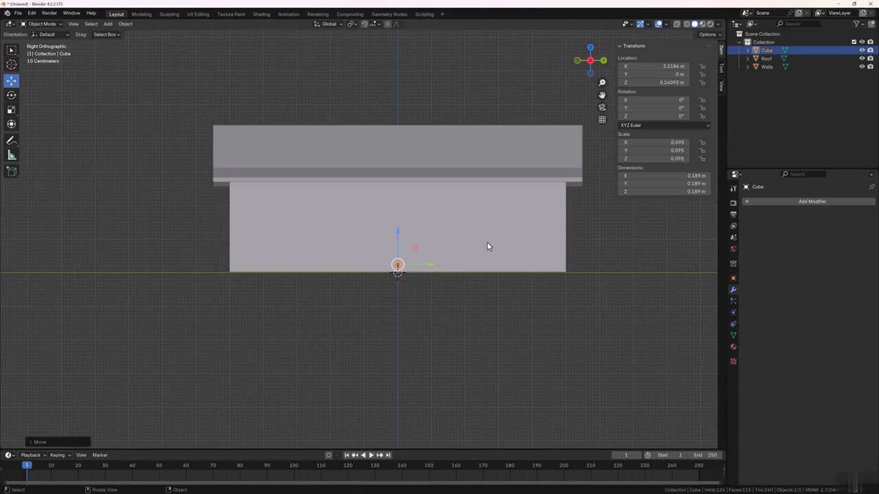
key("KP_1")
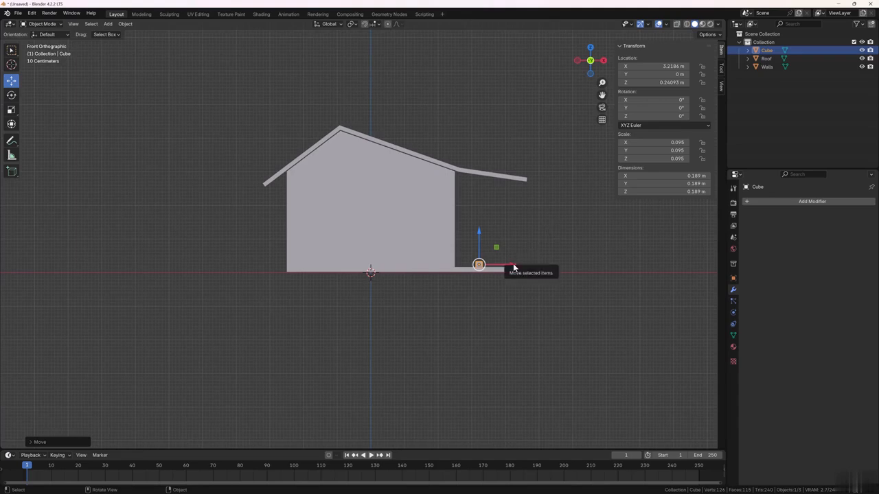
left_click_drag(514, 265, 540, 270)
scroll(526, 270, "up", 3)
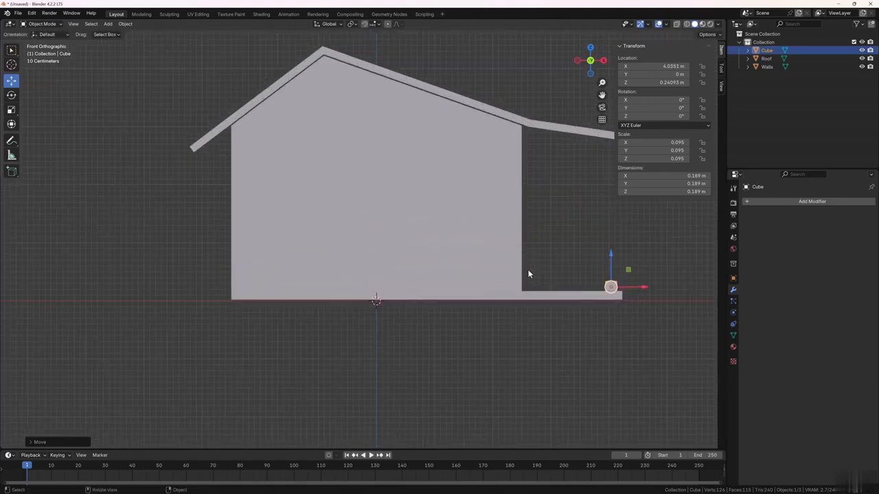
middle_click_drag(545, 264, 334, 274, "shift")
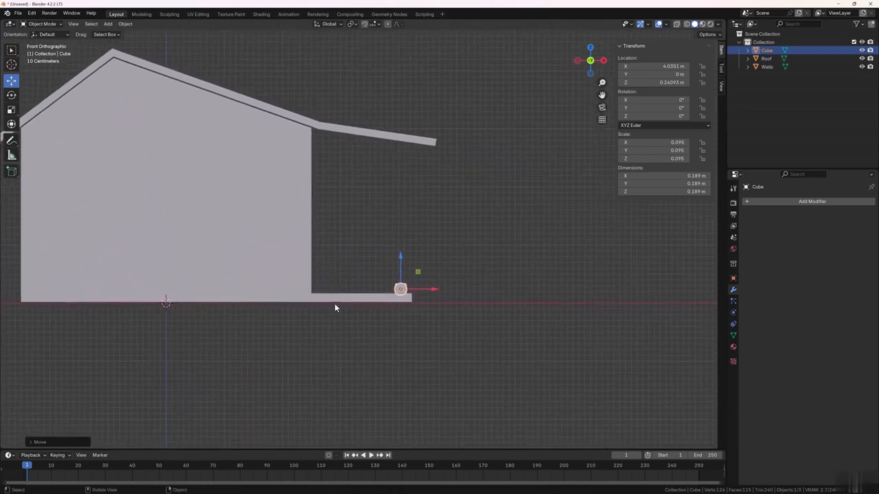
scroll(407, 307, "up", 2)
middle_click_drag(408, 307, 393, 273, "shift")
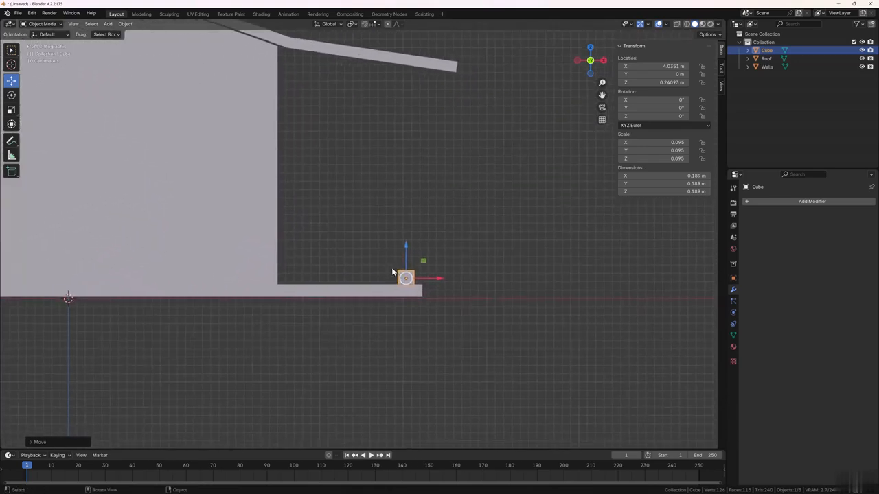
left_click_drag(436, 278, 444, 277)
scroll(440, 270, "down", 3)
middle_click_drag(460, 254, 423, 261)
left_click(435, 295)
Raise the small cube's top face along Z up to the overhanging roof, forming a porch post about 2.74 m tall.
scroll(426, 267, "up", 3)
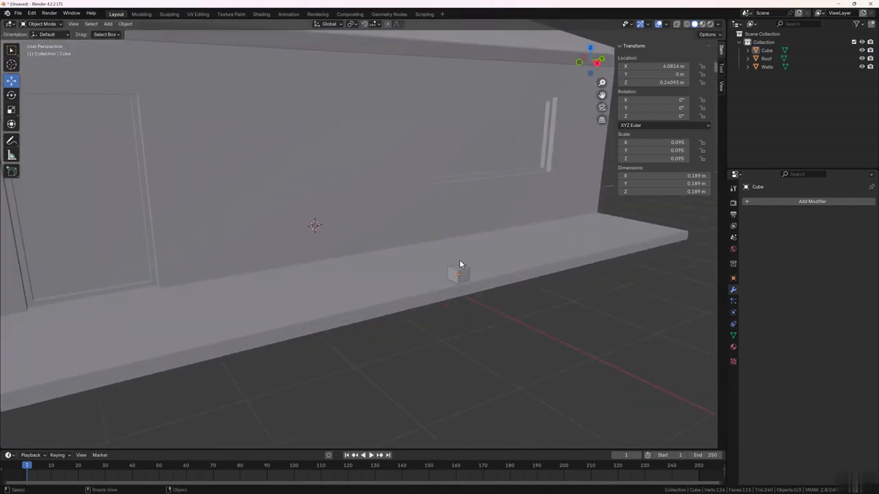
left_click(460, 270)
key("Tab")
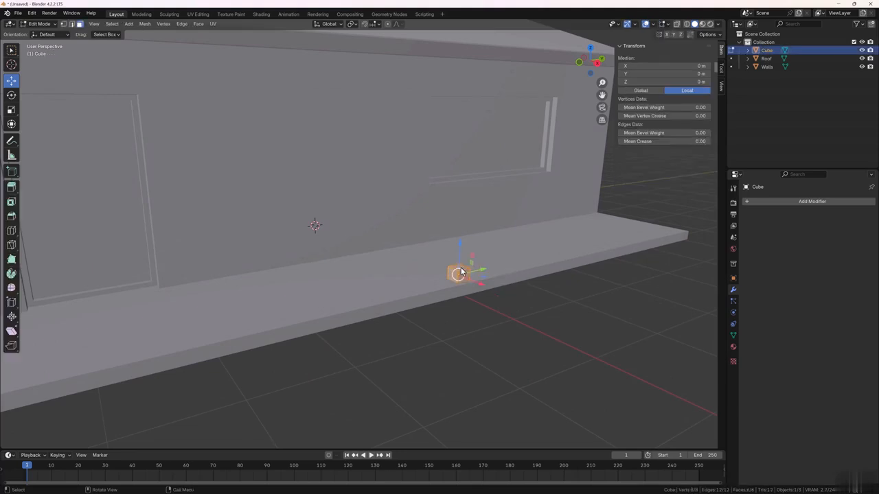
scroll(461, 268, "up", 3)
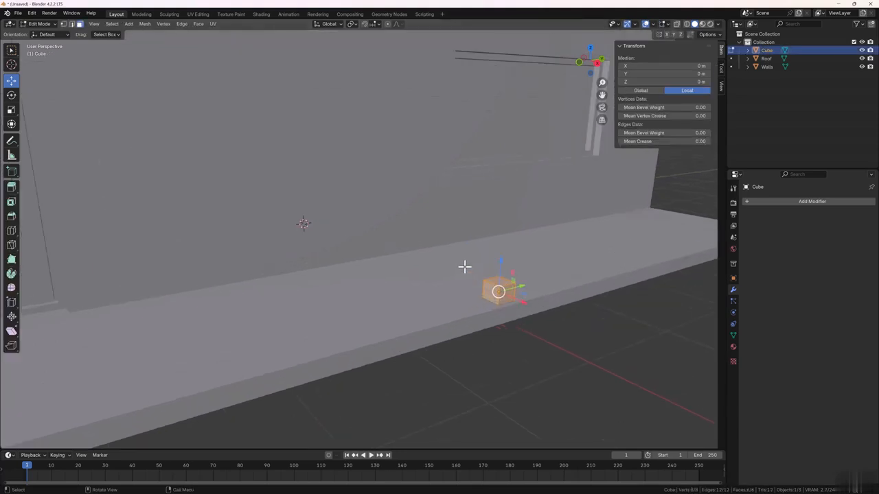
left_click(491, 281)
scroll(489, 272, "down", 6)
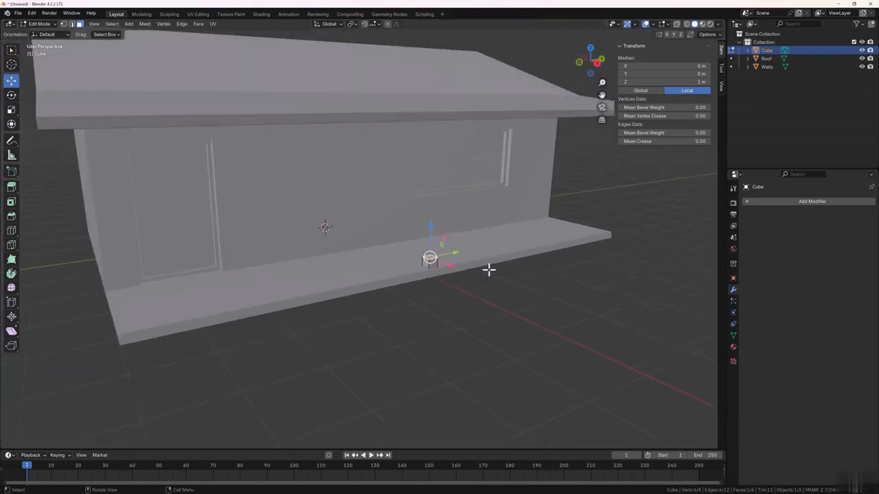
key("g")
key("z")
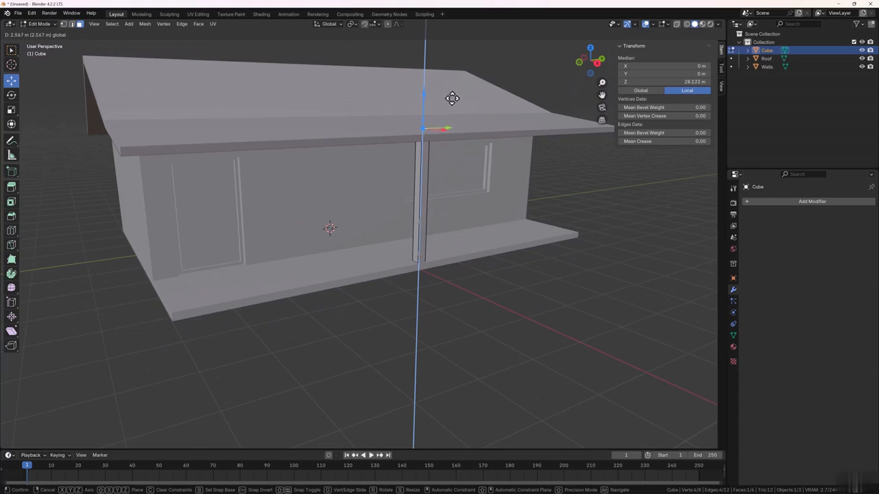
key("Escape")
left_click(547, 316)
middle_click_drag(546, 317, 353, 269)
scroll(353, 269, "up", 3)
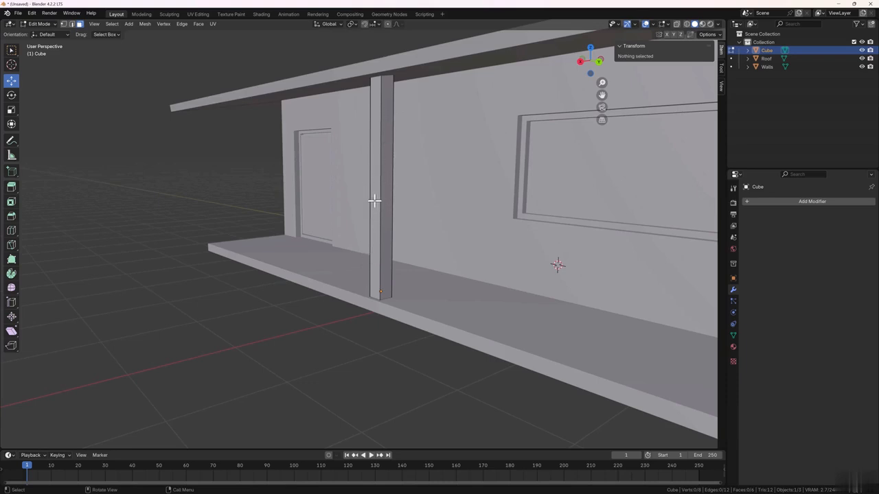
middle_click_drag(372, 198, 380, 207)
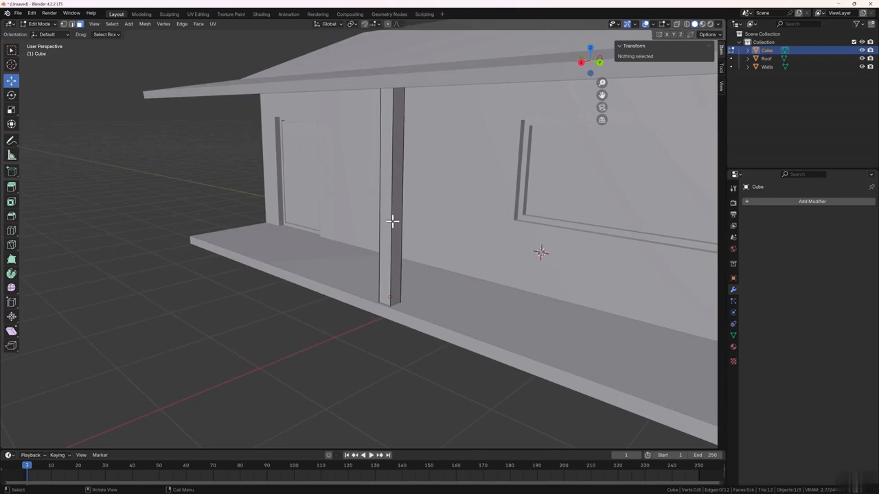
Apply the porch post's rotation and scale in Object Mode and keep the post selected.
key("Tab")
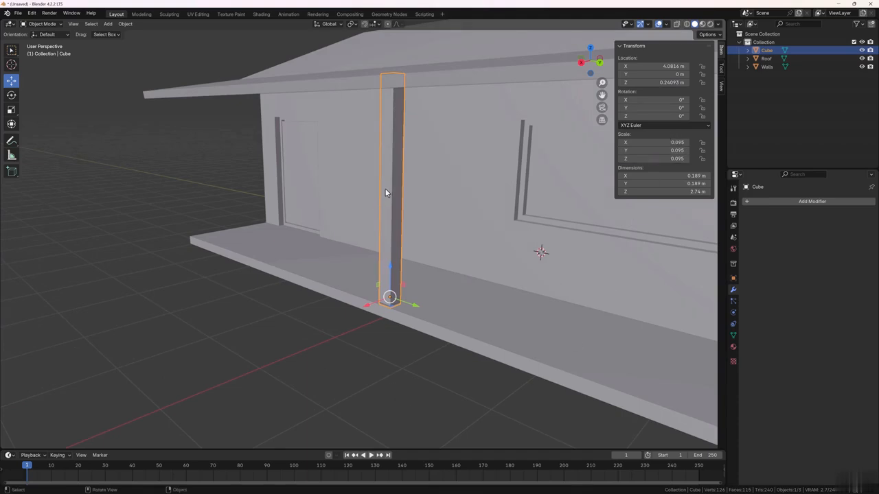
key("ctrl+a")
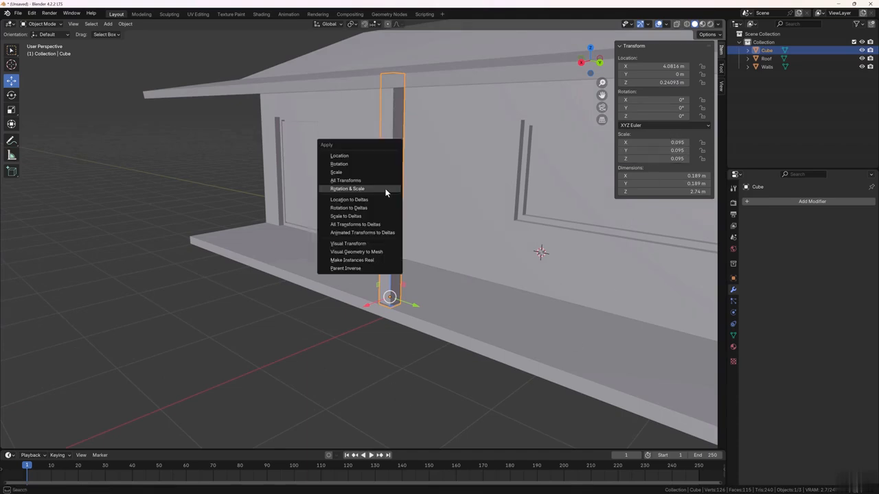
left_click(385, 189)
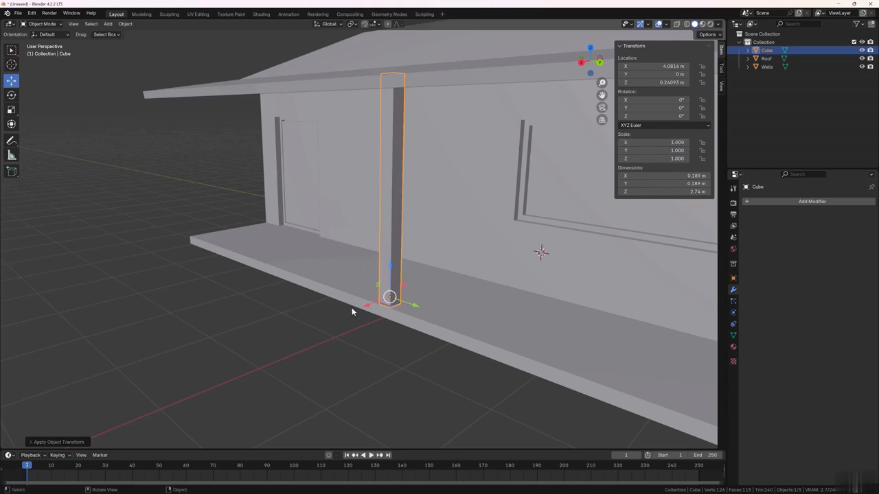
left_click(341, 363)
left_click(385, 258)
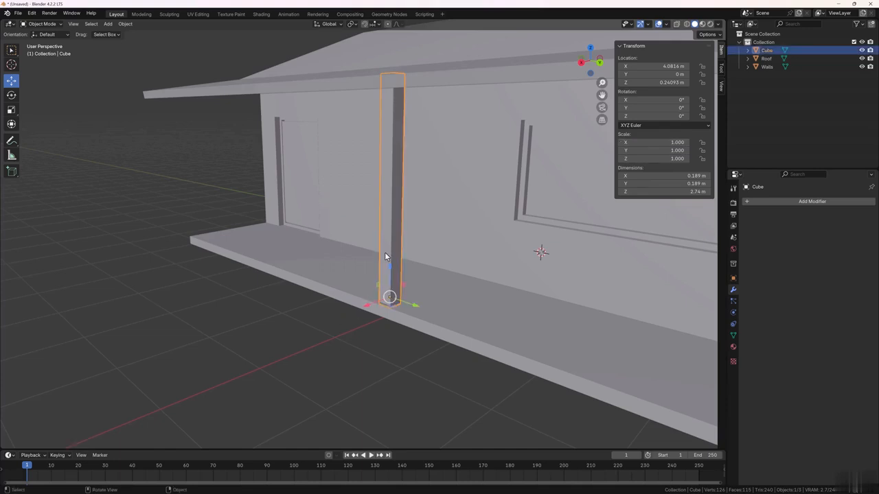
Select the porch post's four vertical edges in Edit Mode with edge selection.
key("Tab")
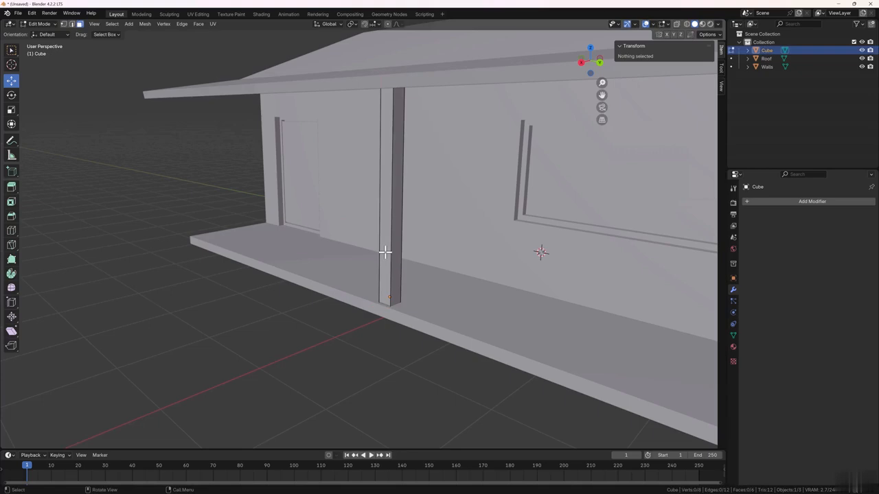
key("2")
left_click(391, 235)
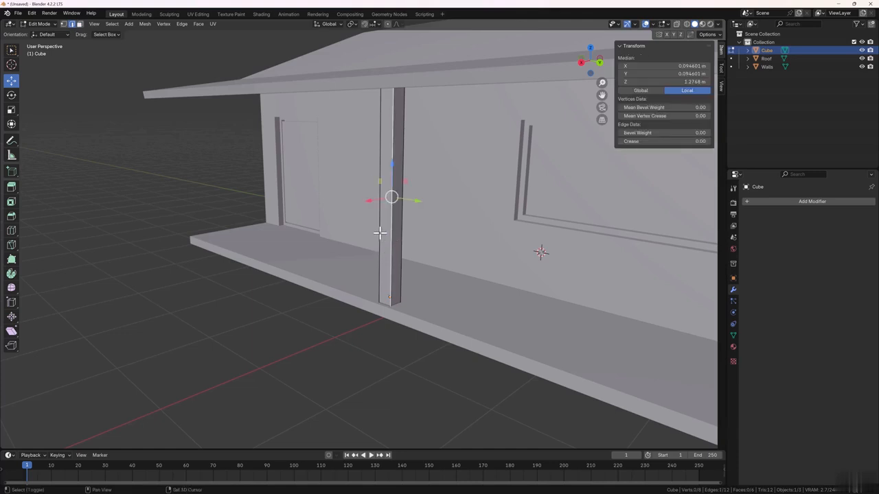
left_click(400, 236, "shift")
middle_click_drag(400, 236, 488, 263)
left_click(426, 216, "shift")
middle_click_drag(425, 216, 438, 218)
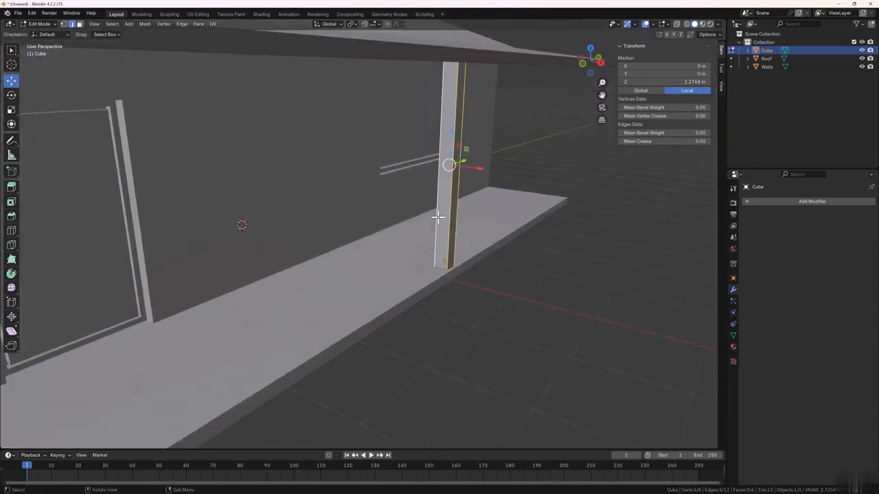
scroll(438, 217, "up", 3)
scroll(441, 219, "down", 1)
left_click_drag(441, 220, 368, 281, "shift")
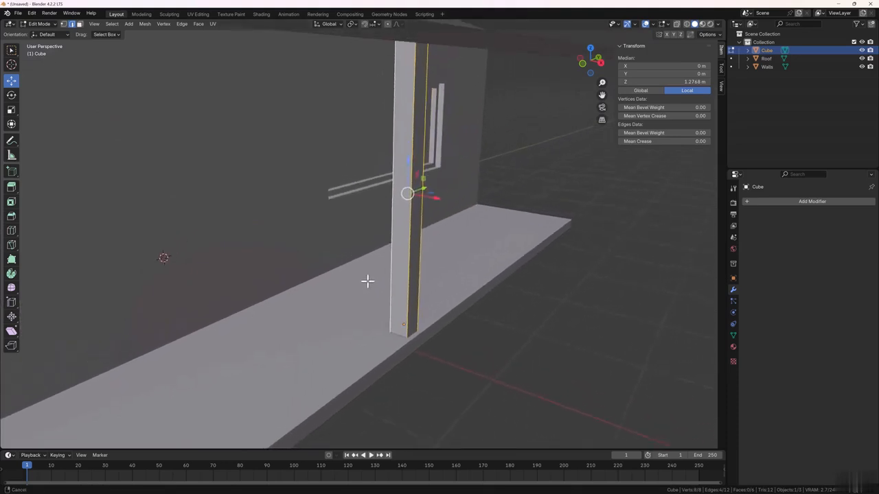
middle_click_drag(368, 281, 354, 288, "shift")
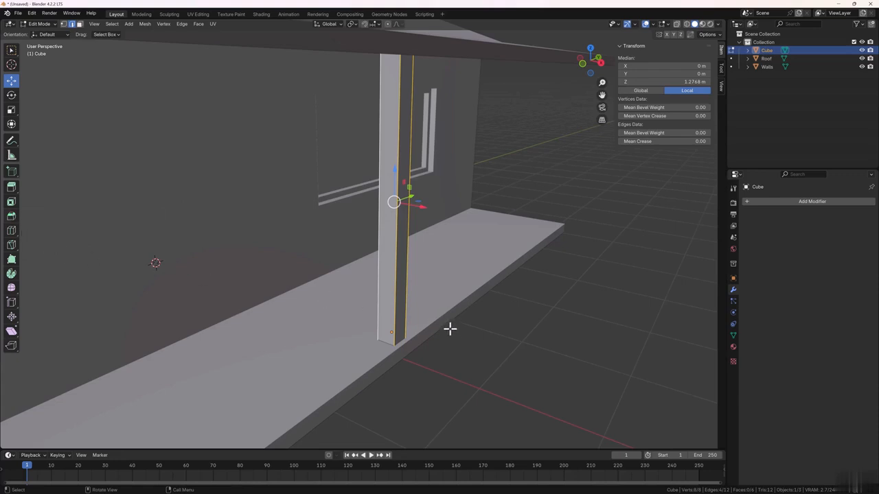
Bevel the post's four vertical edges by about 0.031 m with 3 segments.
key("ctrl")
key("ctrl+b")
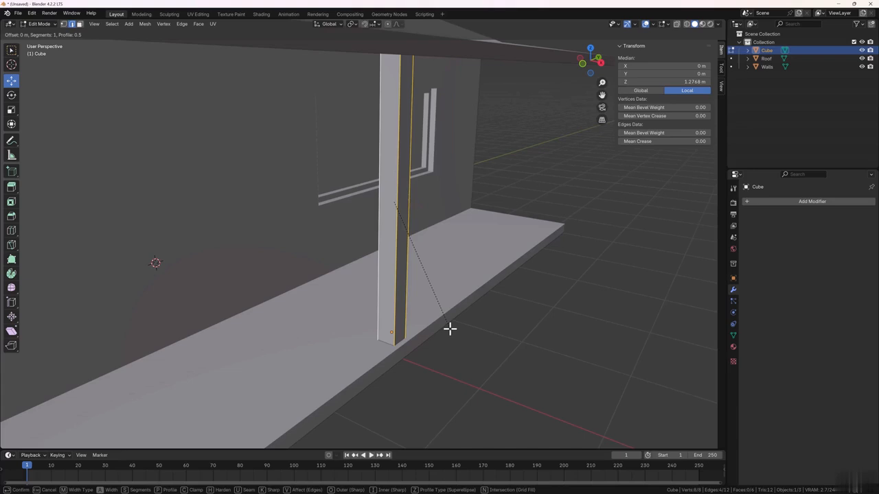
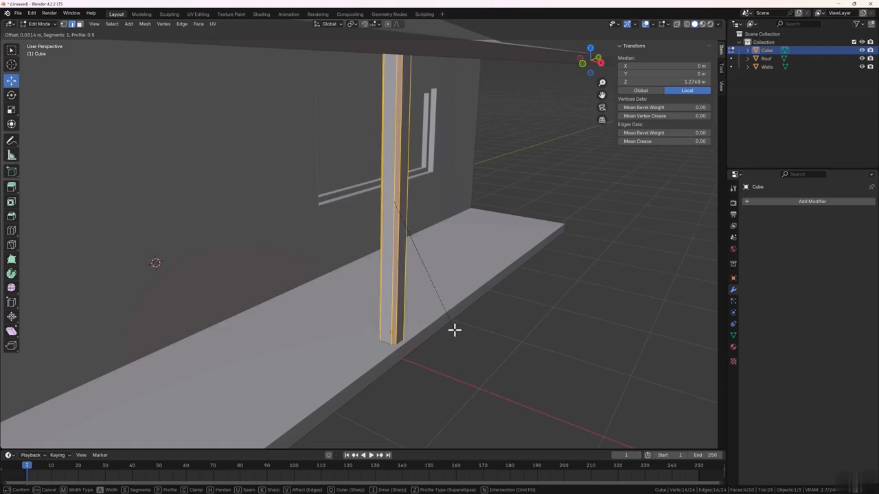
scroll(453, 330, "up", 1)
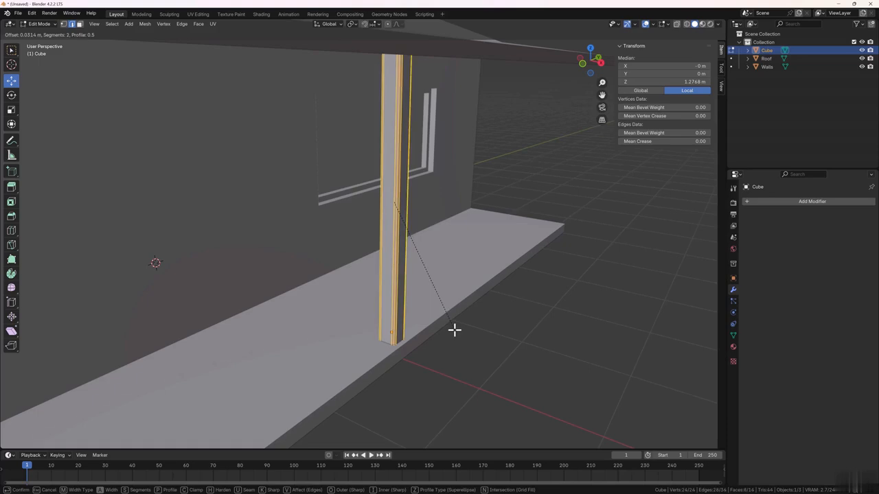
scroll(453, 330, "up", 1)
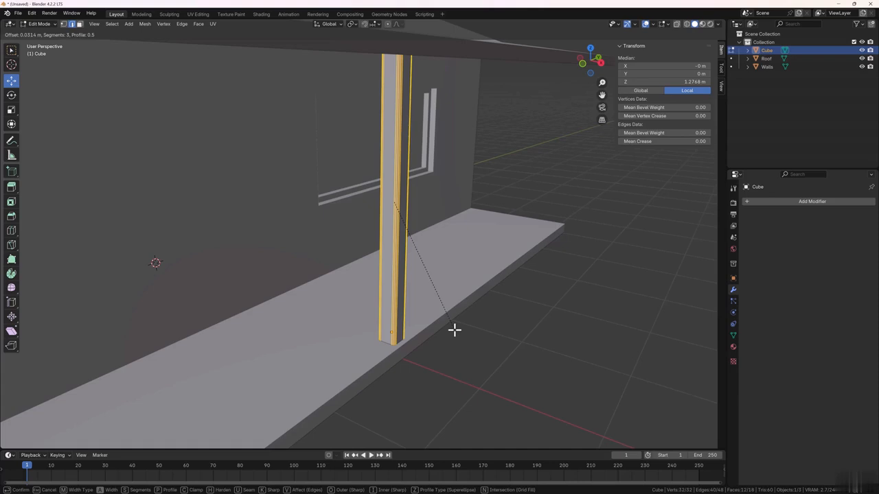
left_click(454, 331)
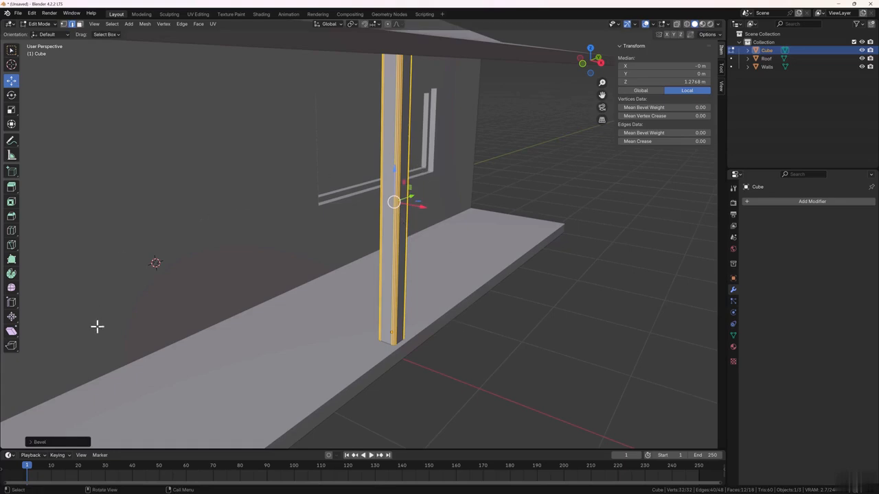
Fine-tune the width of the post's edge bevel, keeping 3 segments, and deselect the edges.
left_click(34, 445)
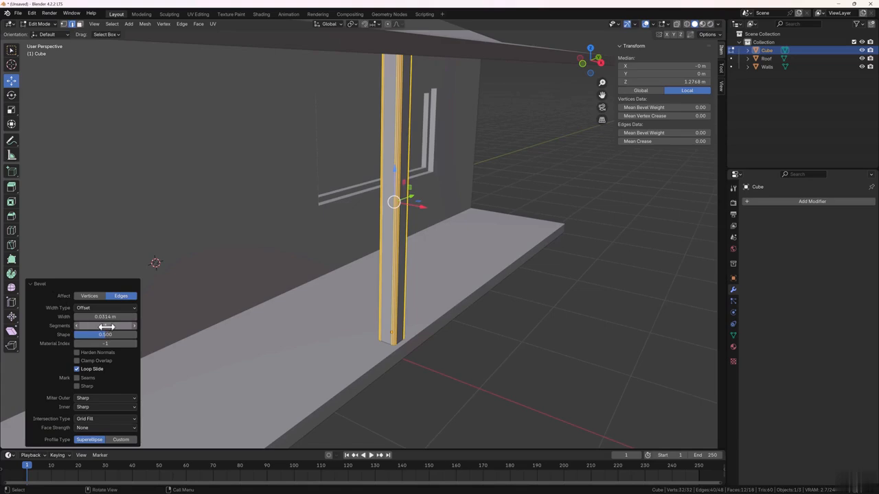
mouse_move(105, 326)
left_mouse_down()
mouse_move(130, 326)
mouse_move(57, 328)
mouse_move(131, 317)
mouse_move(97, 317)
left_mouse_up()
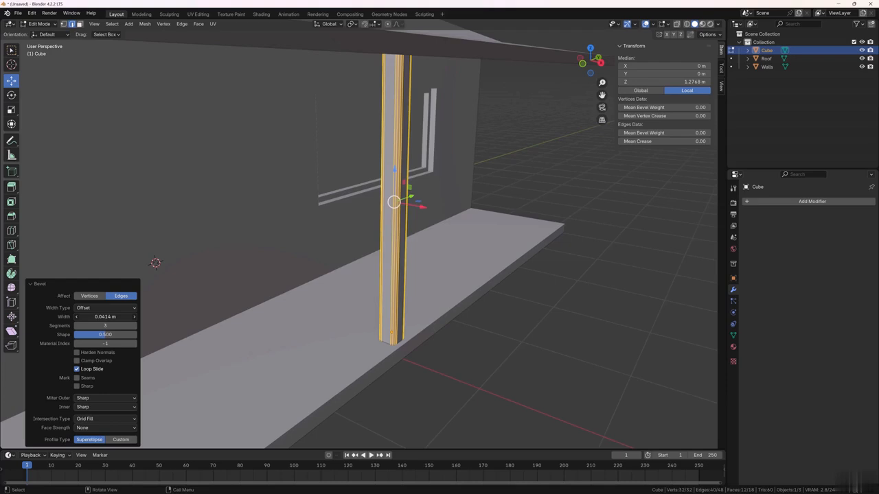
left_click_drag(96, 317, 77, 317)
left_click(441, 382)
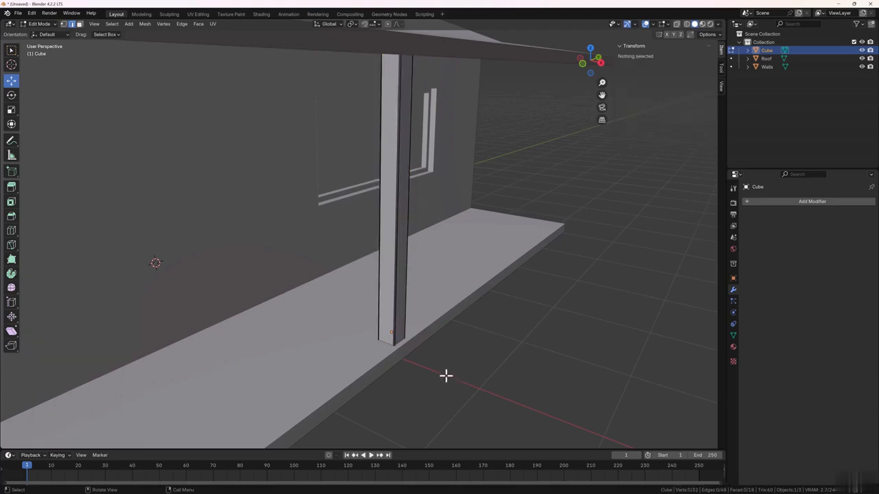
Return to Object Mode, apply Shade Auto Smooth to the beveled post and deselect it.
middle_click_drag(445, 375, 439, 260)
key("Tab")
scroll(381, 208, "up", 4)
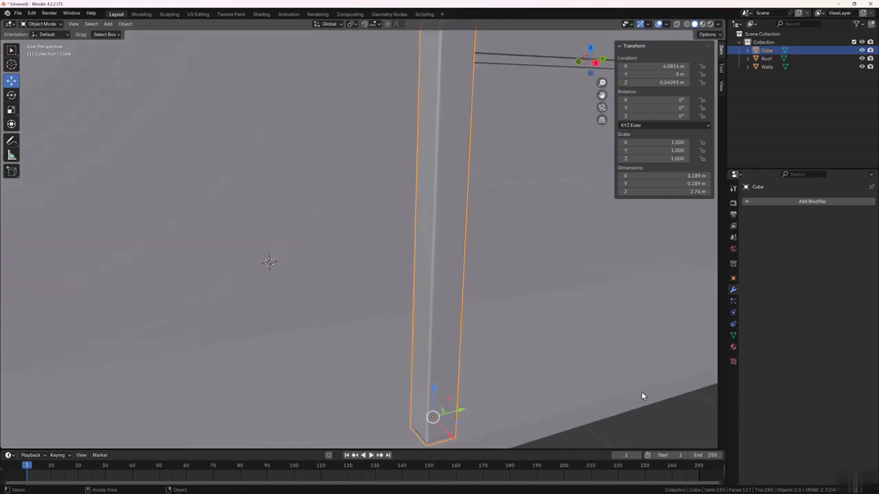
left_click(658, 426)
left_click(437, 302)
right_click(438, 302)
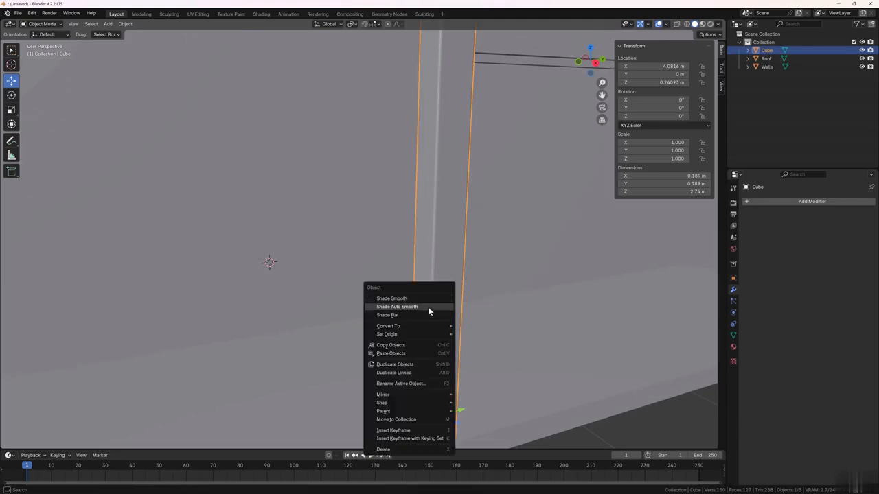
left_click(427, 310)
scroll(428, 307, "down", 3)
left_click(487, 401)
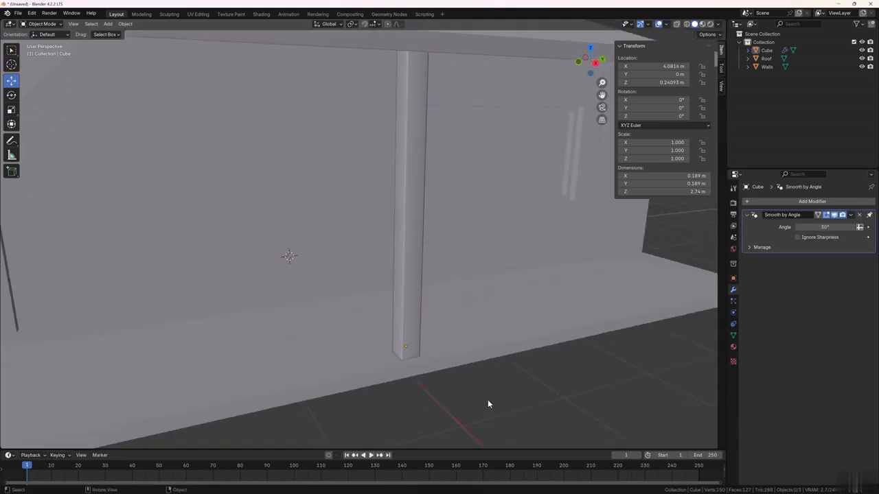
scroll(476, 387, "down", 3)
scroll(477, 386, "down", 2)
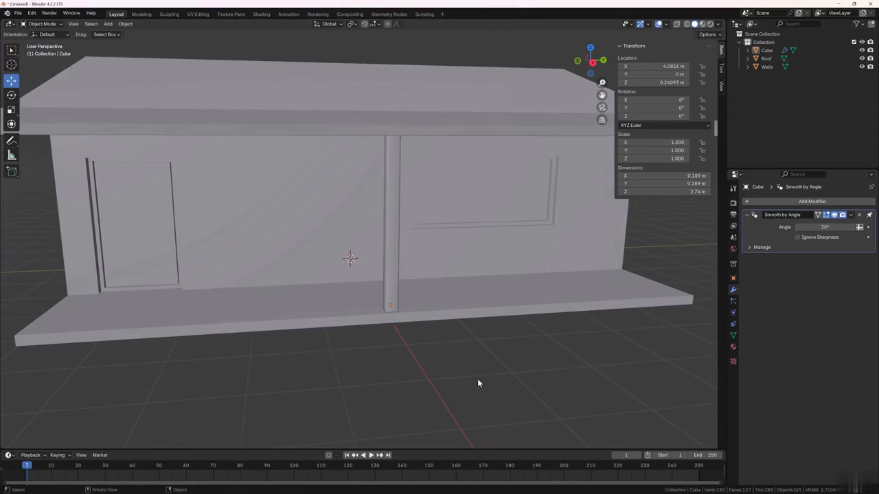
Move the post in right view along Y to about -4.85 m, at the end of the wall.
key("KP_1")
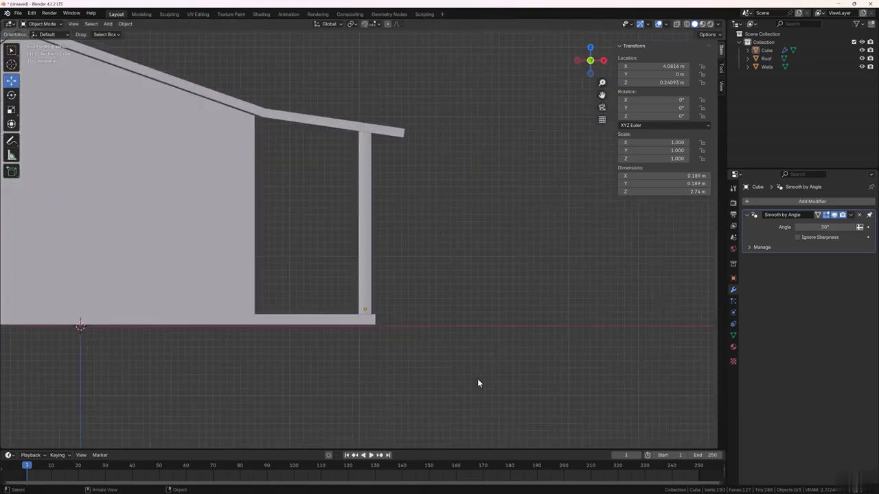
key("KP_3")
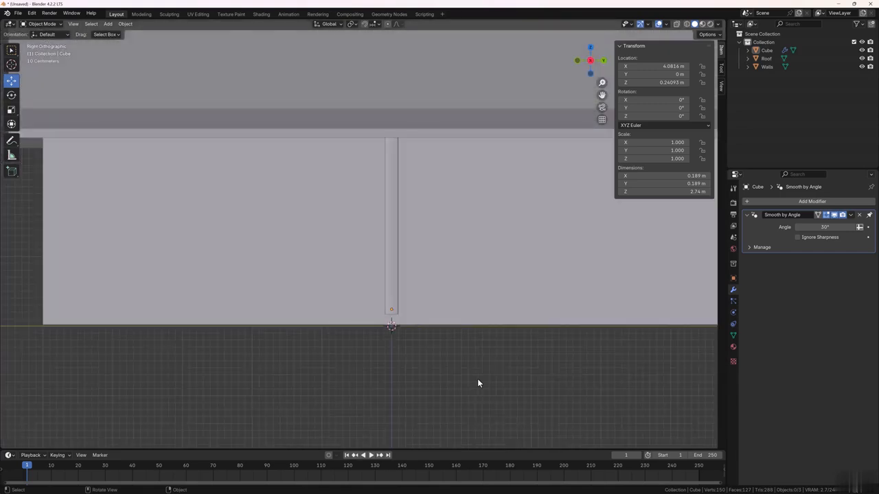
scroll(371, 304, "down", 3)
left_click(380, 248)
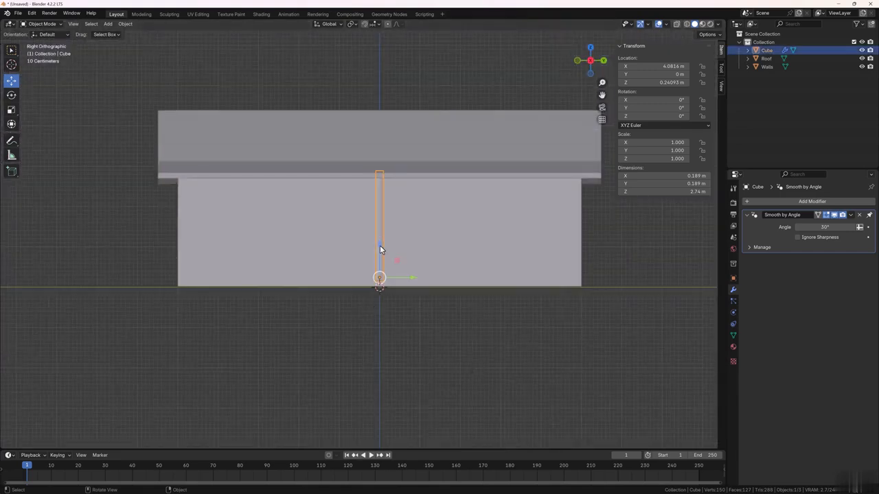
left_click_drag(301, 288, 216, 299)
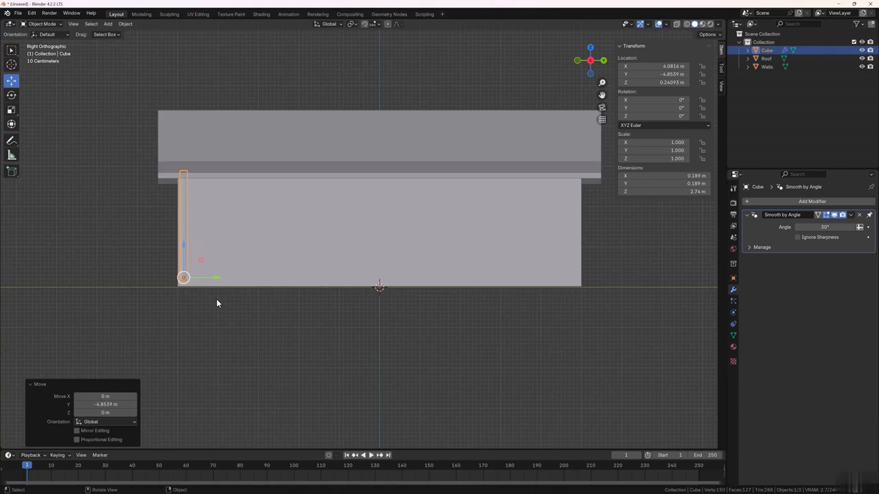
Duplicate the end post along Y with an offset of about 2.34 m.
key("shift")
key("shift+d")
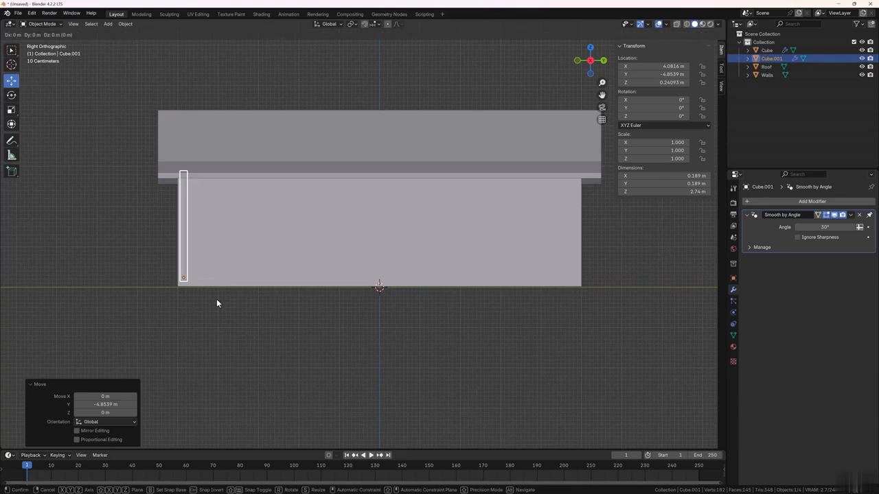
key("y")
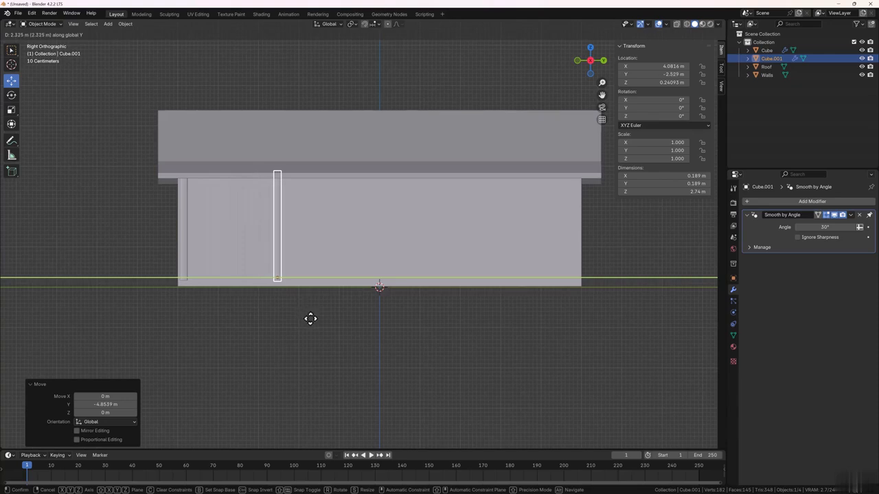
left_click(311, 320)
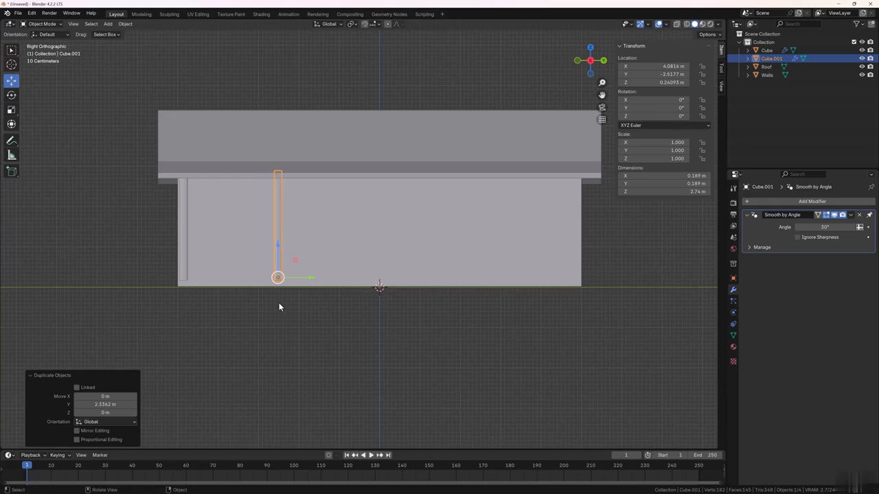
Add two more post copies along Y, each duplicated from the previous one, offset about 2.06 m and about 2.01 m.
key("shift+d")
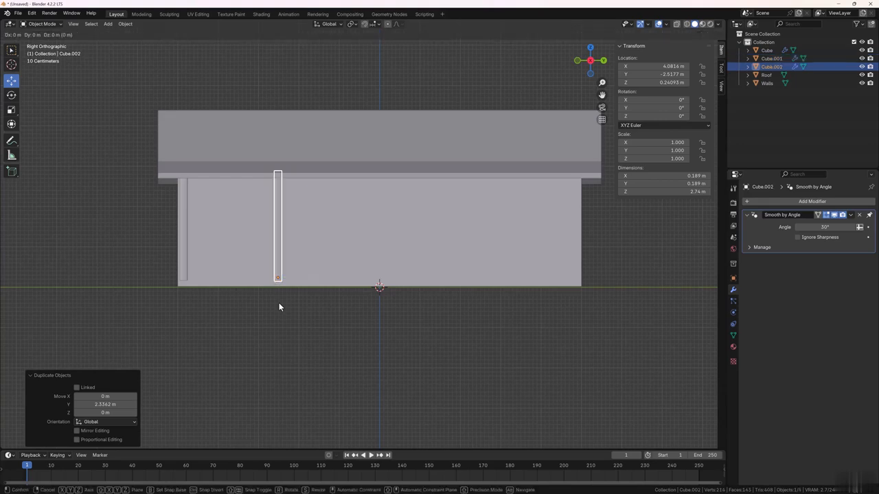
key("y")
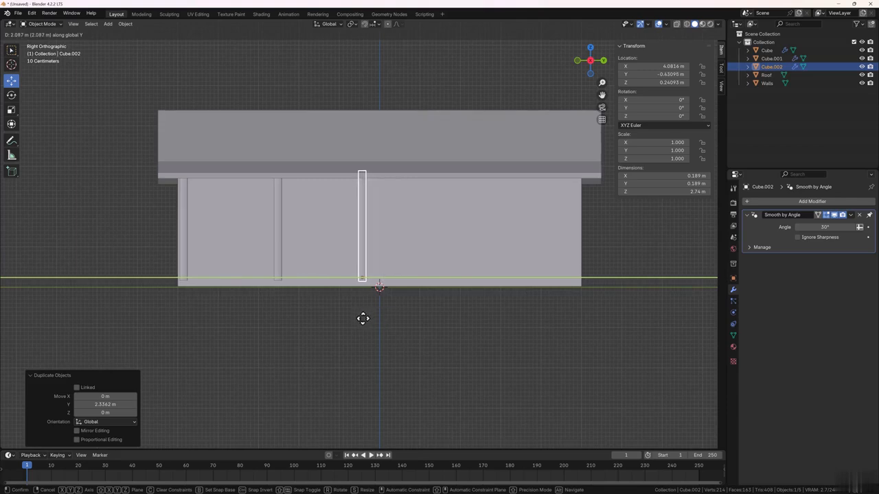
left_click(361, 319)
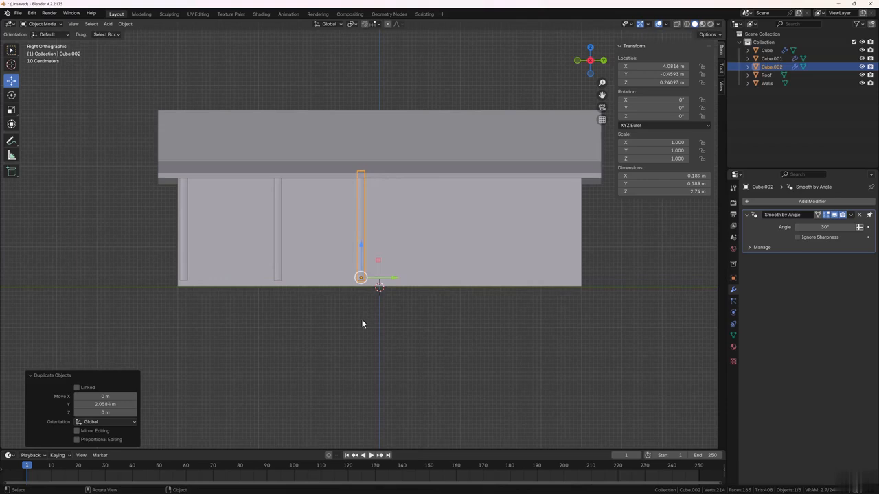
key("shift+d")
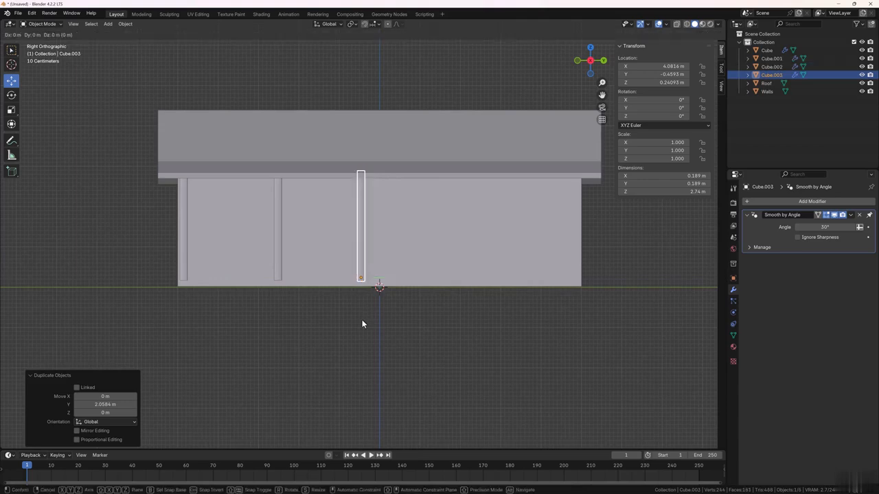
key("y")
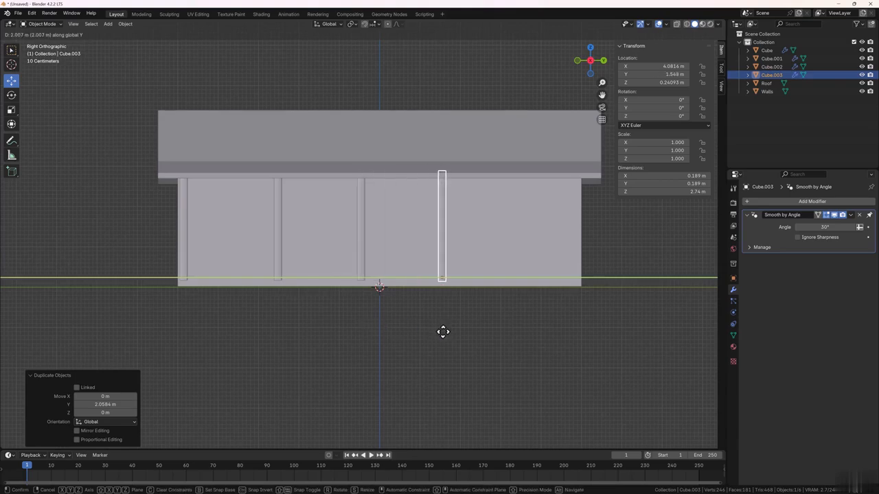
left_click(442, 332)
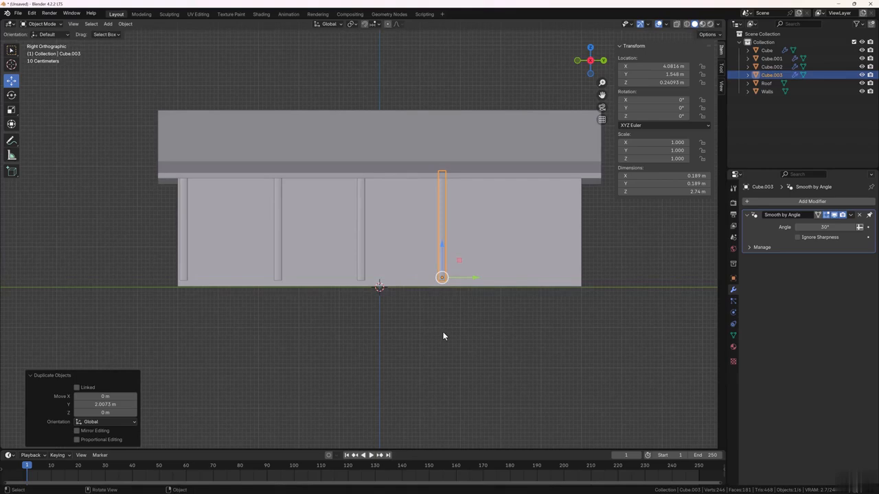
Duplicate the fourth post along Y and slide the copy to the opposite end of the wall.
key("shift+d")
key("y")
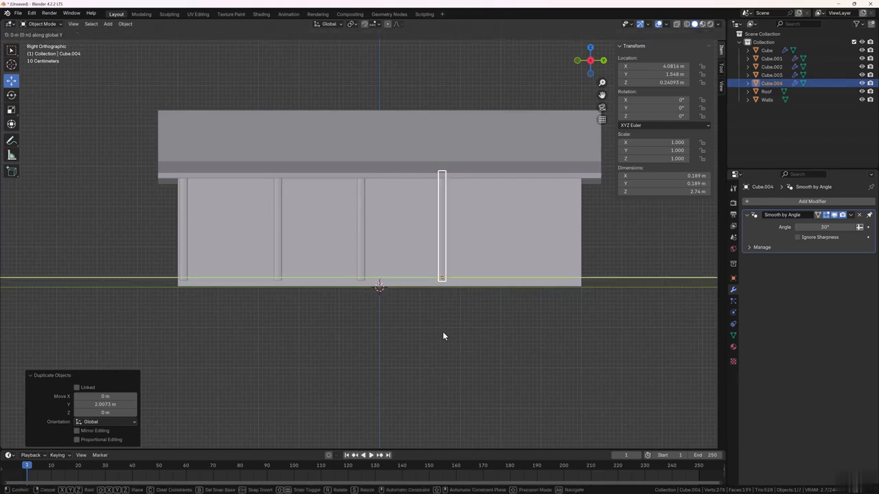
left_click(520, 336)
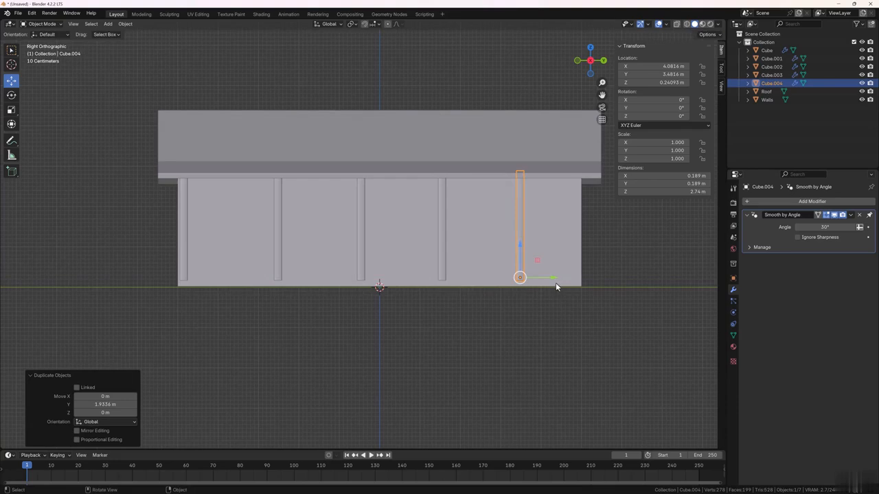
left_click_drag(554, 280, 606, 278)
Even out the post spacing by sliding the fourth post along Y toward the last one and the middle post to about -0.25 m.
left_click(440, 251)
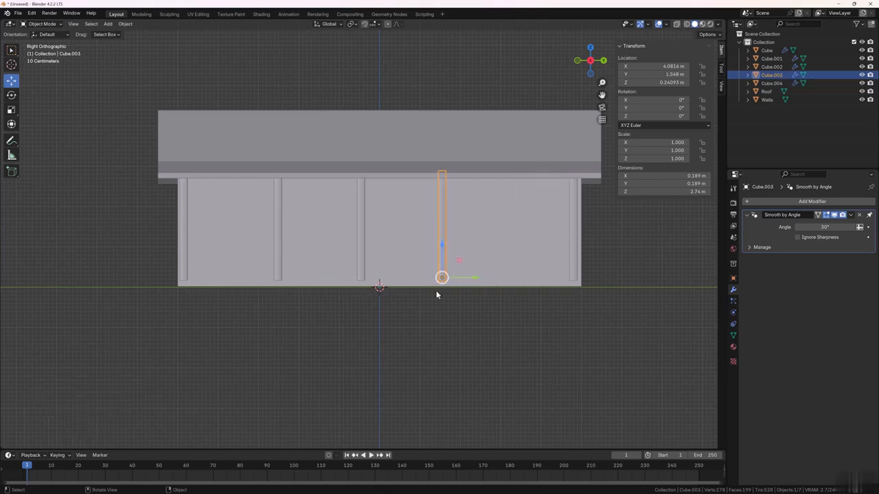
left_click_drag(471, 279, 499, 279)
left_click(361, 270)
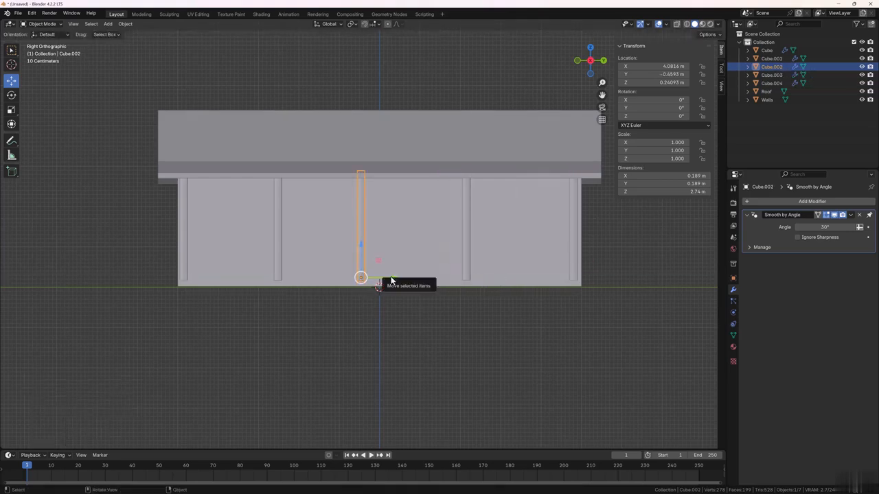
left_click_drag(387, 280, 402, 278)
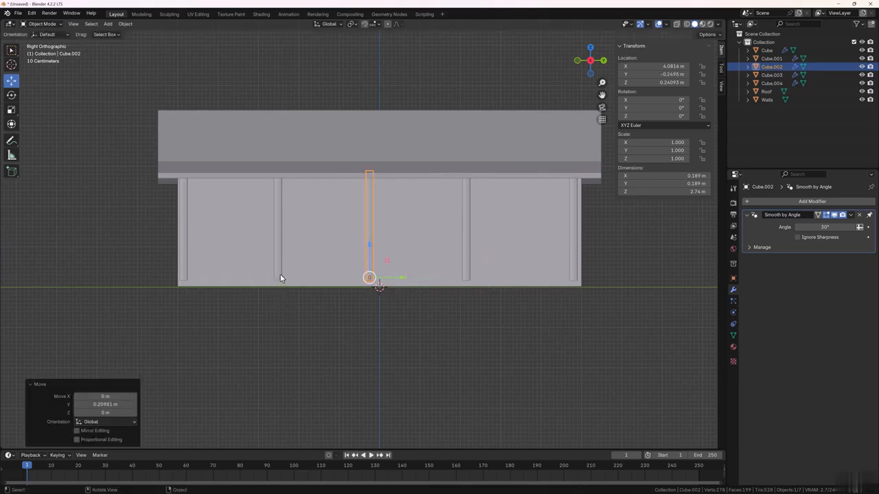
Fine-tune the spacing by nudging the post beside the door toward its end post and moving the middle post to Y about -0.31 m.
left_click(280, 278)
left_click_drag(310, 279, 305, 291)
left_click(368, 243)
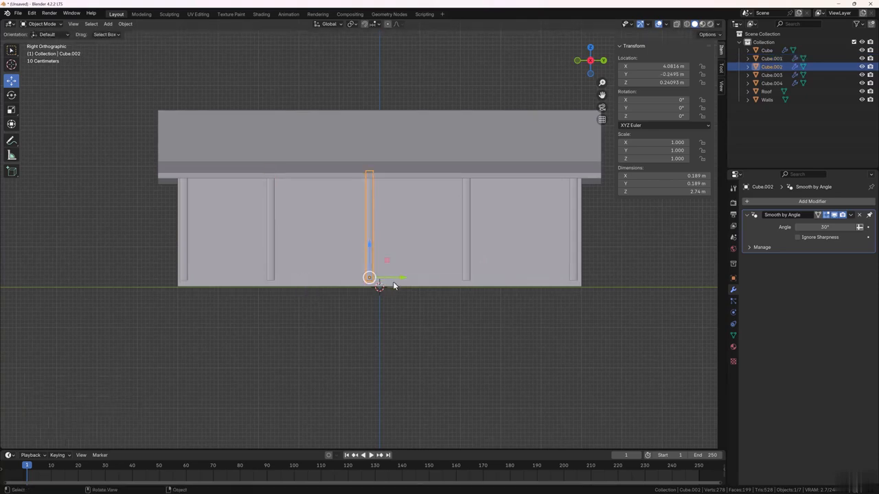
mouse_move(403, 281)
left_mouse_down()
mouse_move(391, 280)
mouse_move(399, 278)
mouse_move(402, 290)
left_mouse_up()
left_click(448, 339)
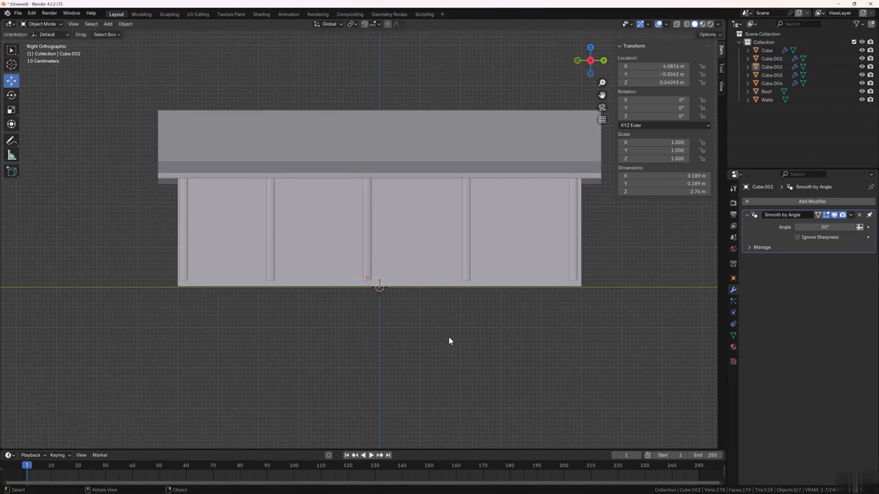
Duplicate the middle porch post along Y with an offset of about 1.2 m.
middle_click_drag(449, 341, 423, 321)
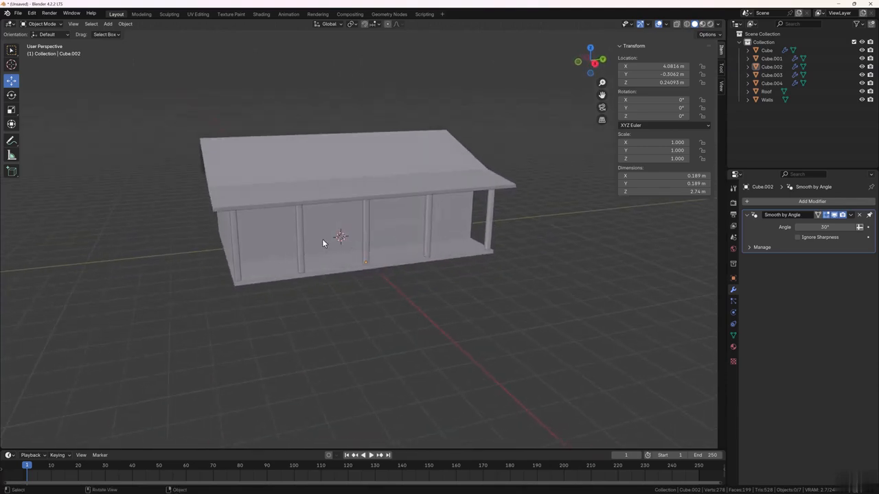
middle_click_drag(330, 276, 364, 275)
scroll(346, 287, "up", 3)
left_click(368, 254)
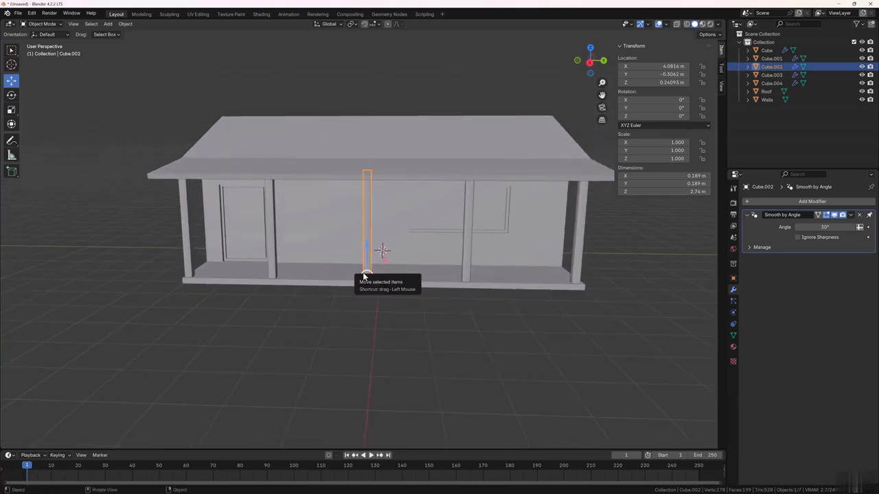
key("shift+d")
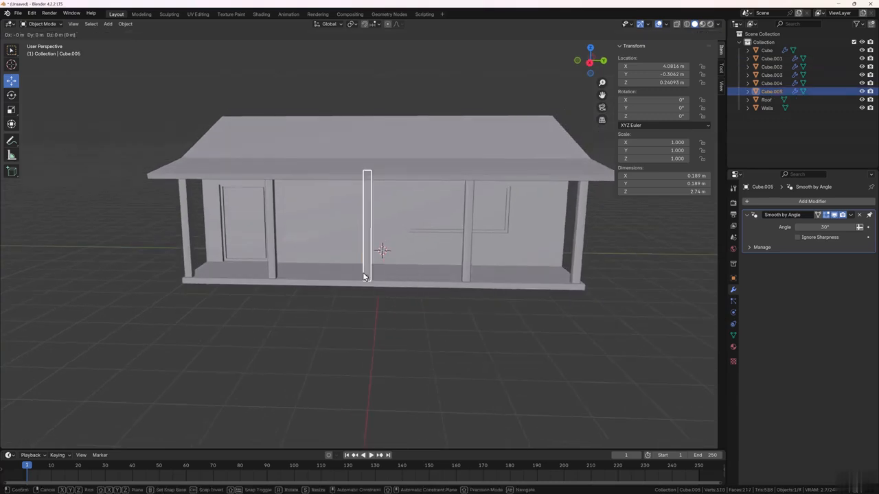
key("y")
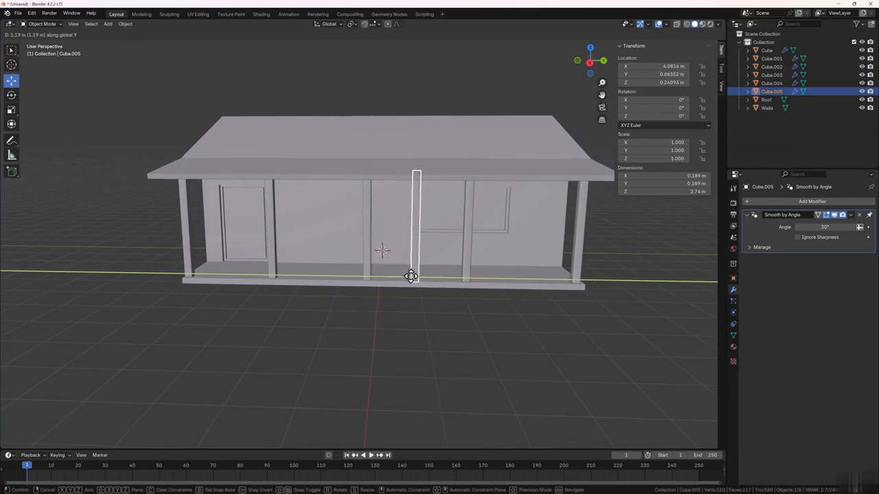
left_click(411, 276)
Set the duplicated post's origin to its geometry.
middle_click_drag(396, 276, 401, 294)
scroll(405, 293, "up", 4)
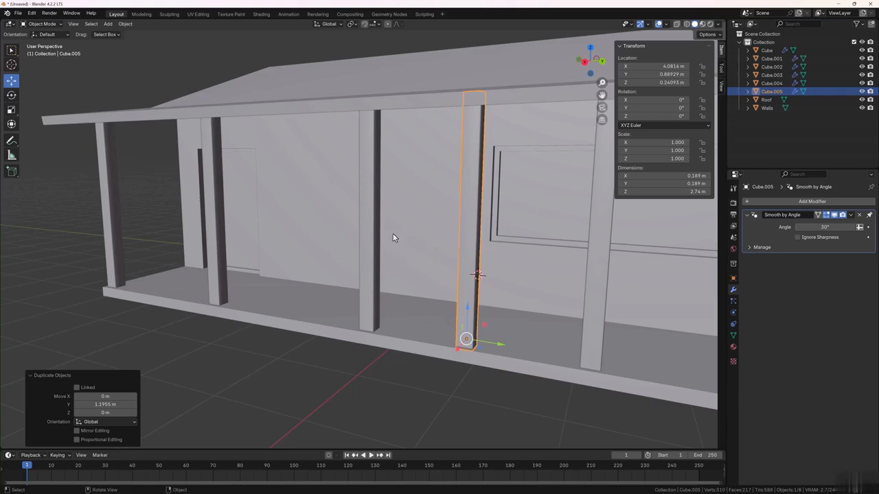
middle_click_drag(392, 235, 406, 242)
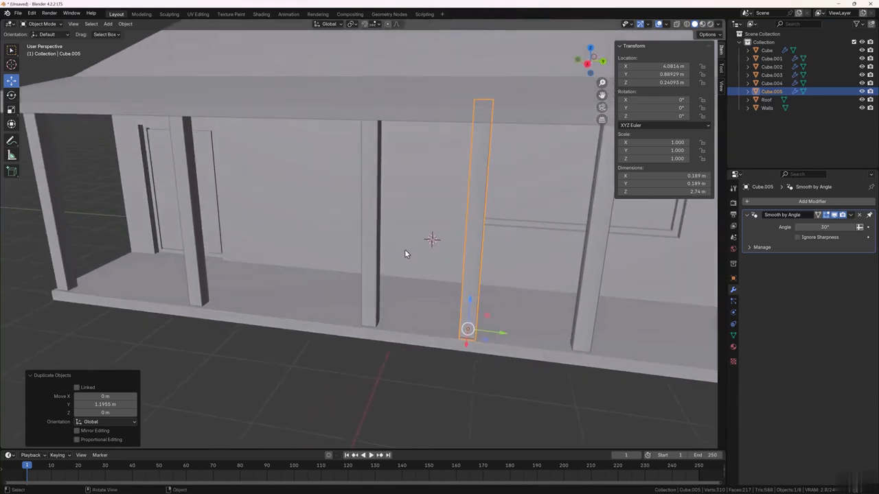
right_click(472, 237)
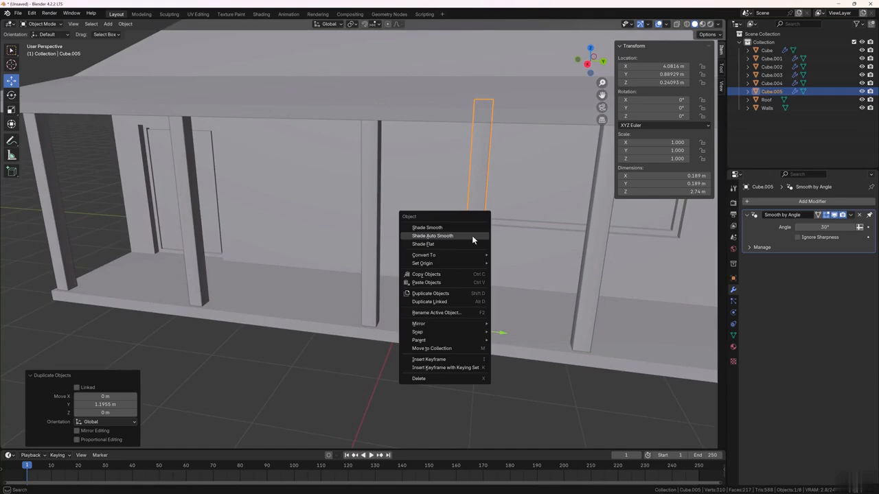
mouse_move(465, 265)
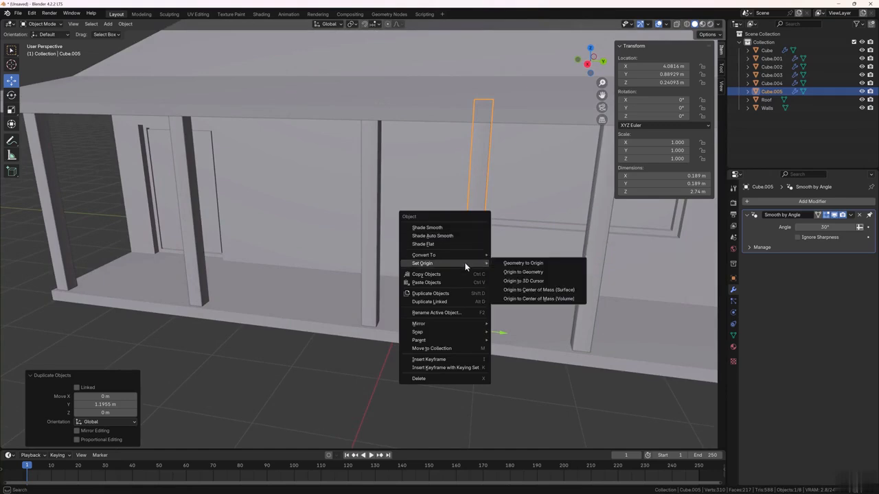
left_click(514, 272)
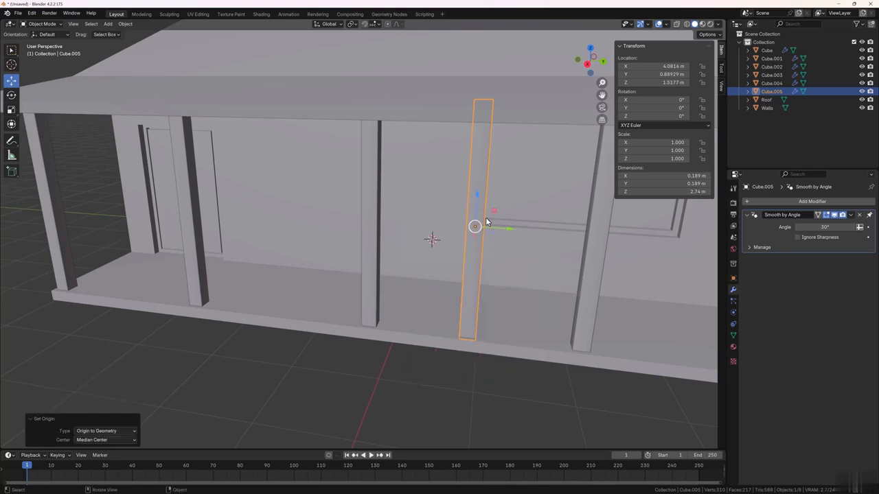
Rotate the duplicated post 90° about the X axis to lay it horizontally as a railing.
middle_click_drag(499, 227, 460, 240)
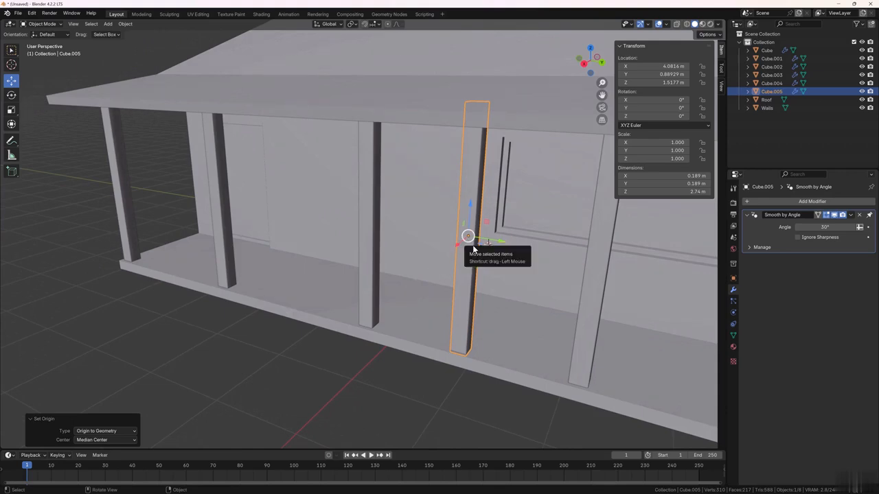
middle_click_drag(471, 243, 474, 254)
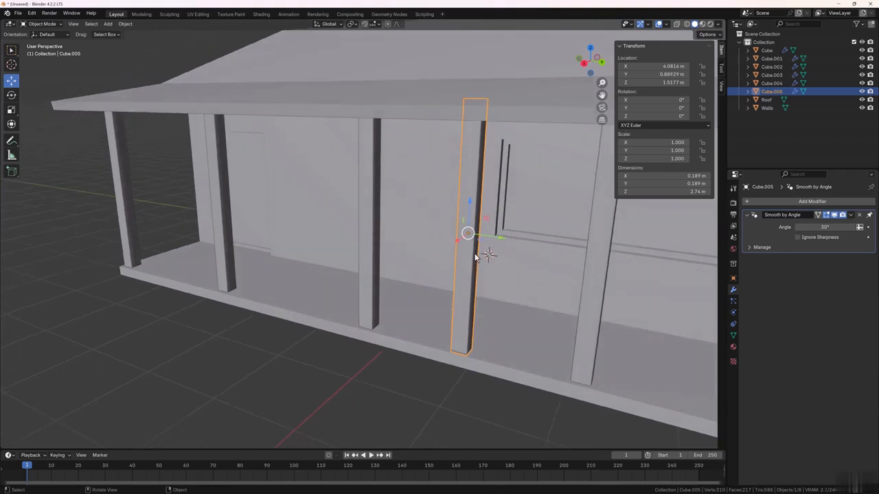
key("r")
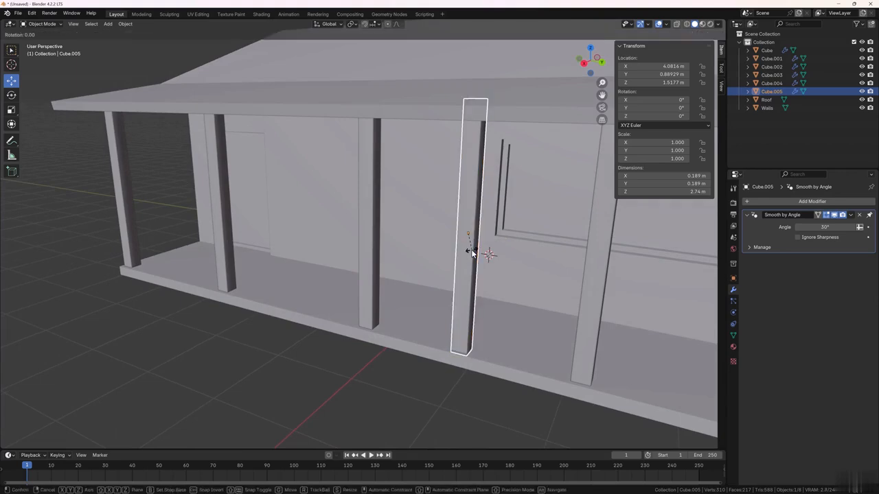
key("x")
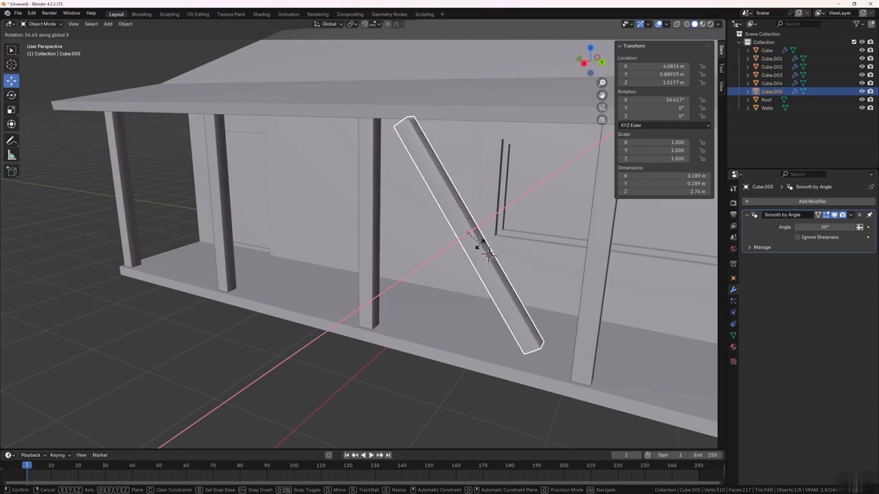
type("9")
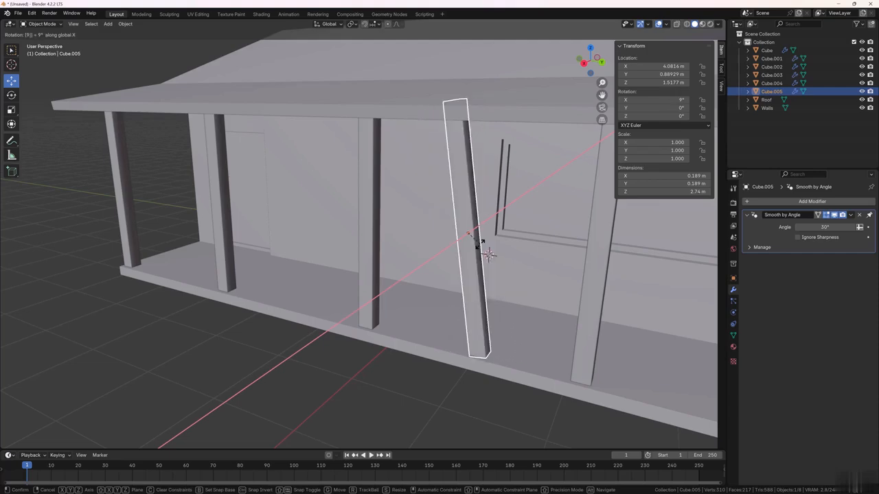
type("0")
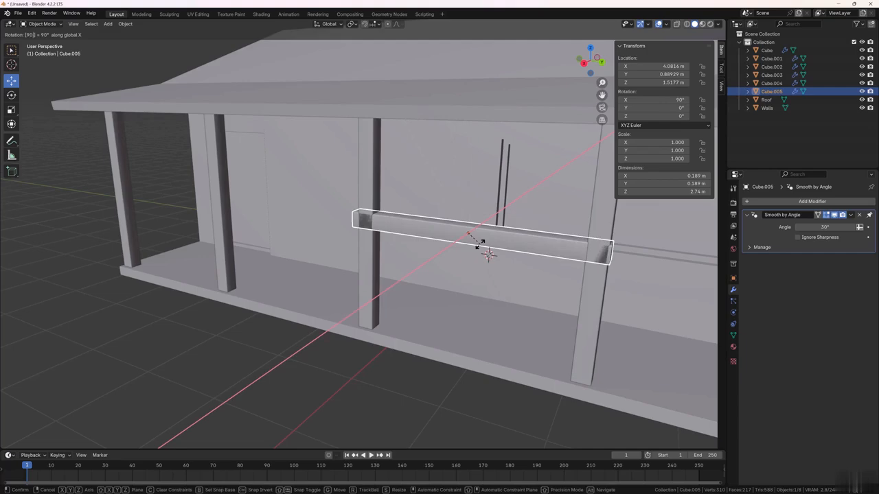
key("Return")
Scale the railing along Y by about 0.87 so it fits between the middle post and its neighbour.
mouse_move(459, 259)
middle_mouse_down()
mouse_move(482, 258)
mouse_move(474, 262)
middle_mouse_up()
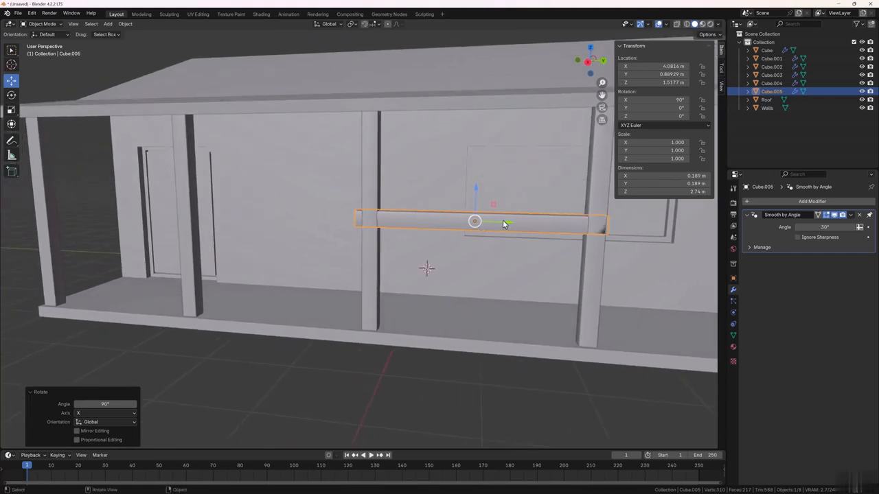
key("s")
key("y")
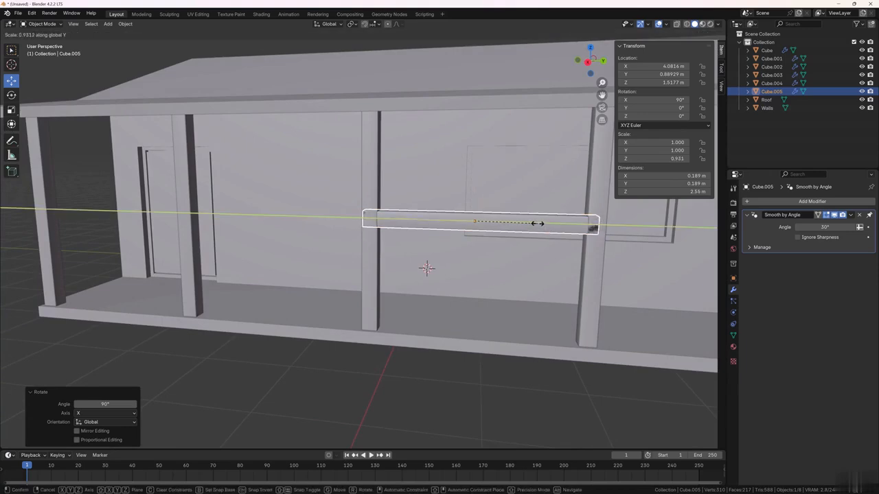
left_click(532, 223)
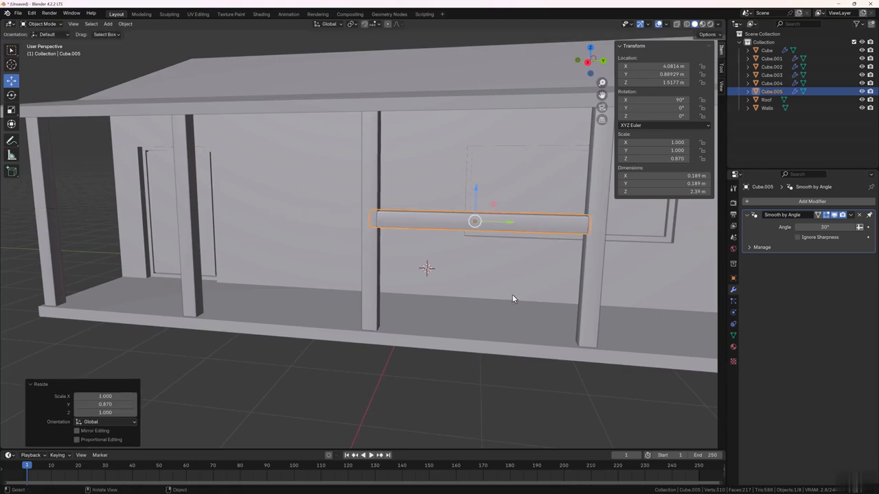
left_click(484, 394)
Duplicate the railing along Y by about 2.61 m into the end bay on the window side.
scroll(479, 381, "down", 5)
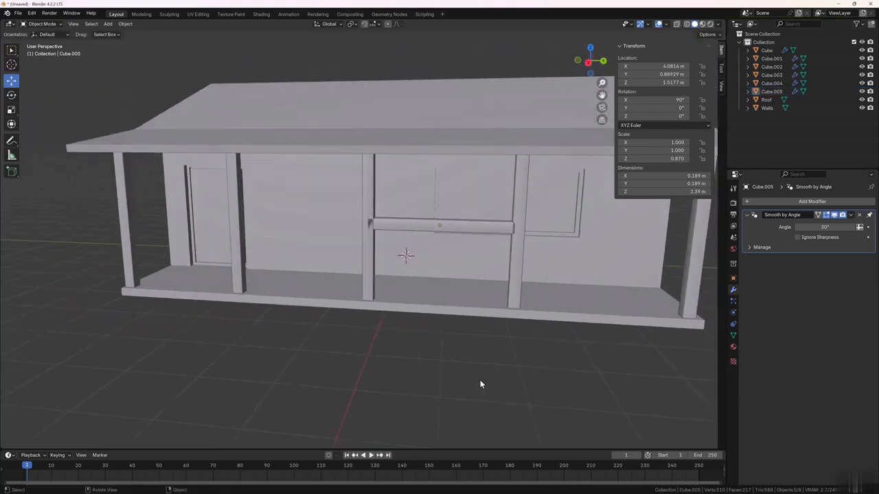
key("KP_3")
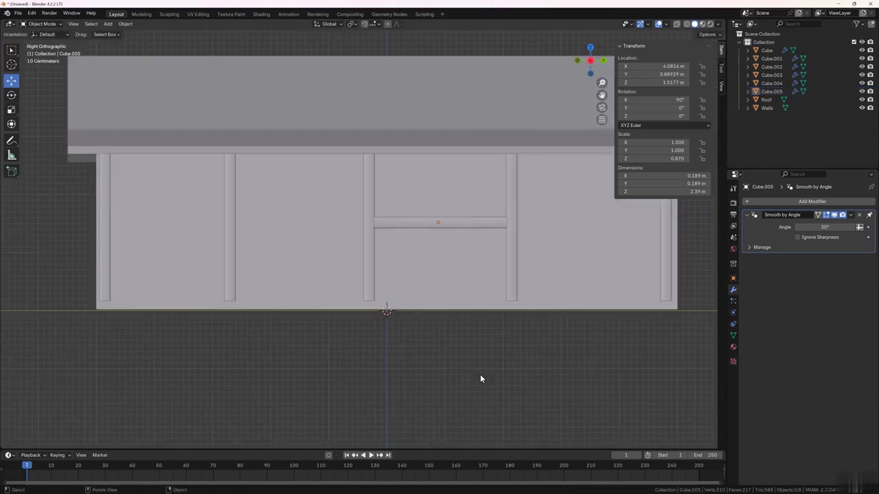
left_click(415, 224)
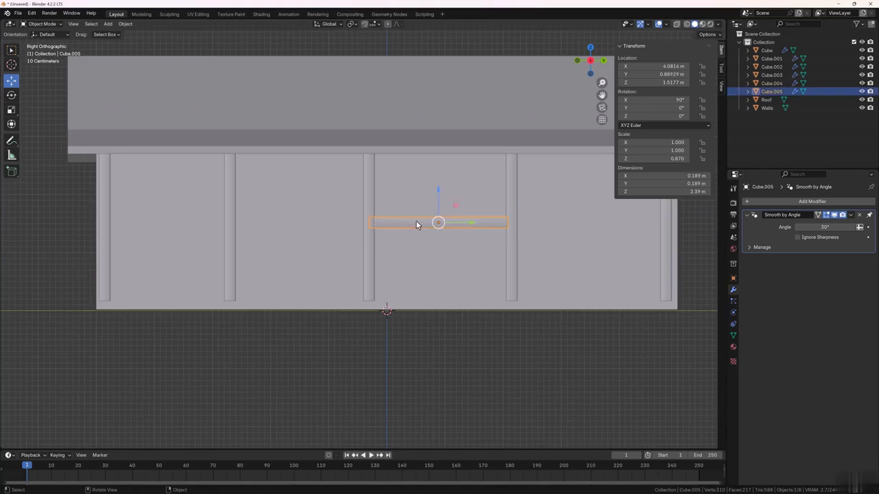
key("shift+d")
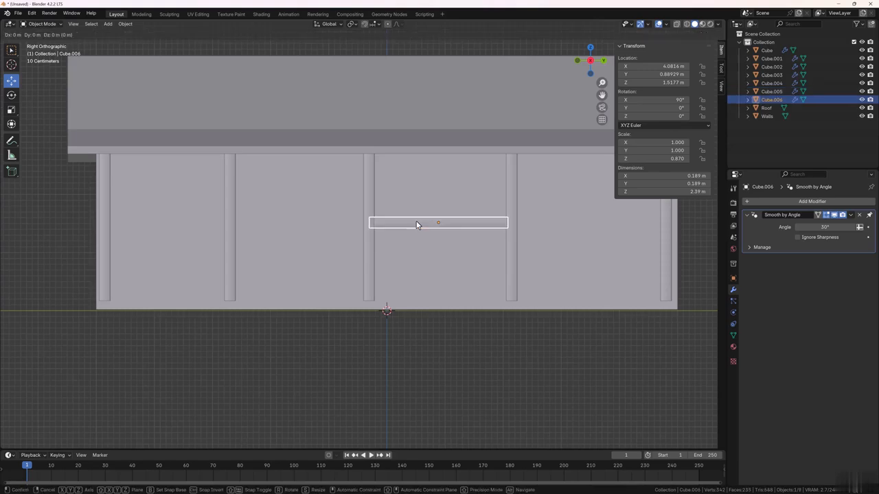
key("y")
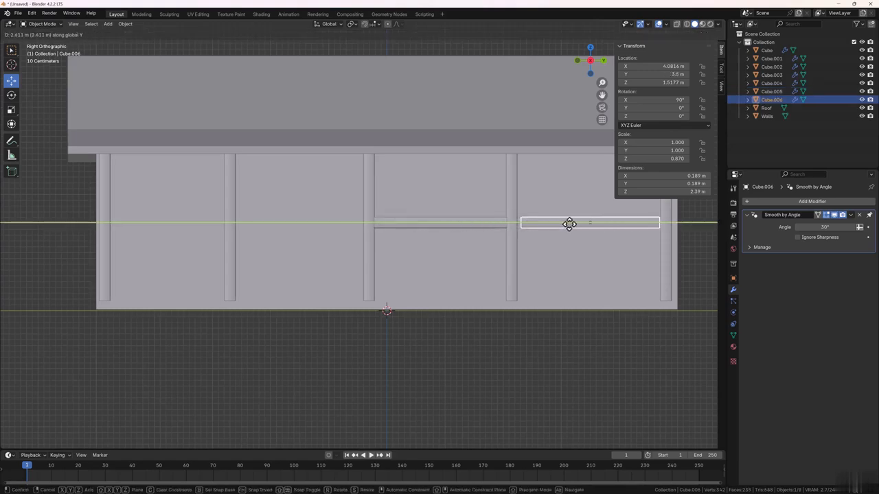
left_click(568, 225)
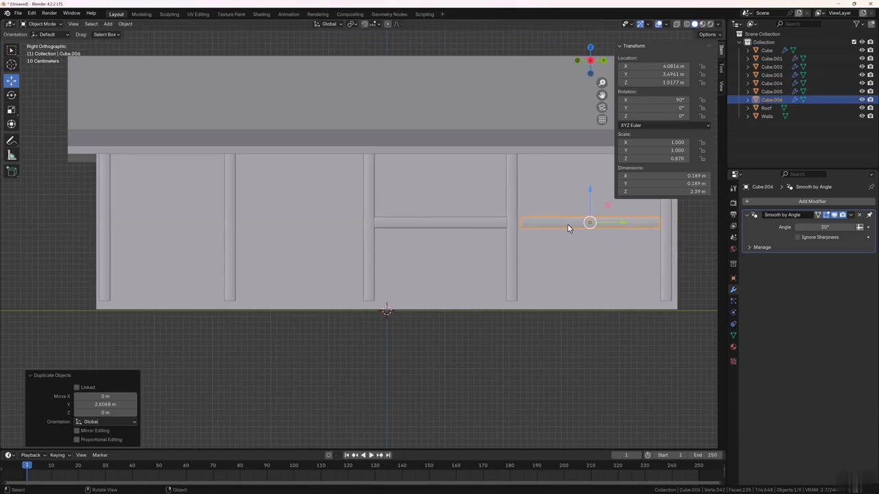
Duplicate the end-bay railing along Y to about -1.49 m, filling the bay on the door side of the middle post.
key("shift+d")
key("y")
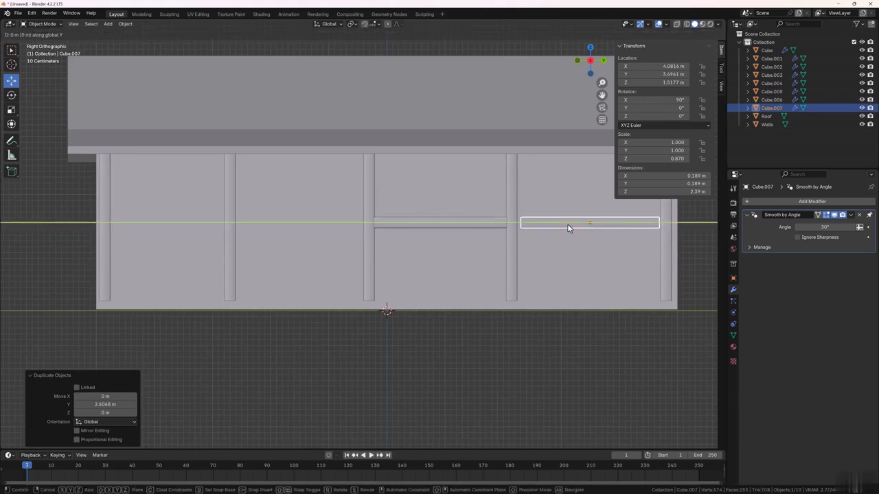
left_click(281, 226)
left_click(478, 402)
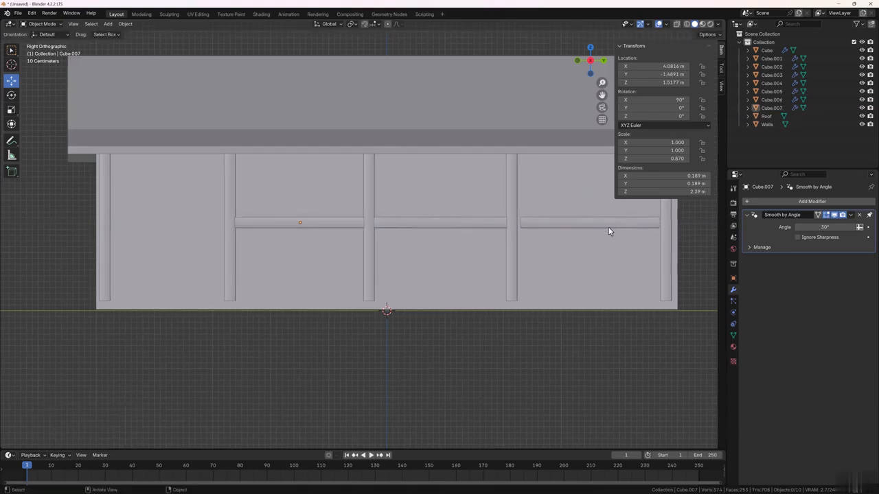
Scale the window-side end-bay railing along Y by about 1.054 so it reaches both posts.
left_click(608, 227)
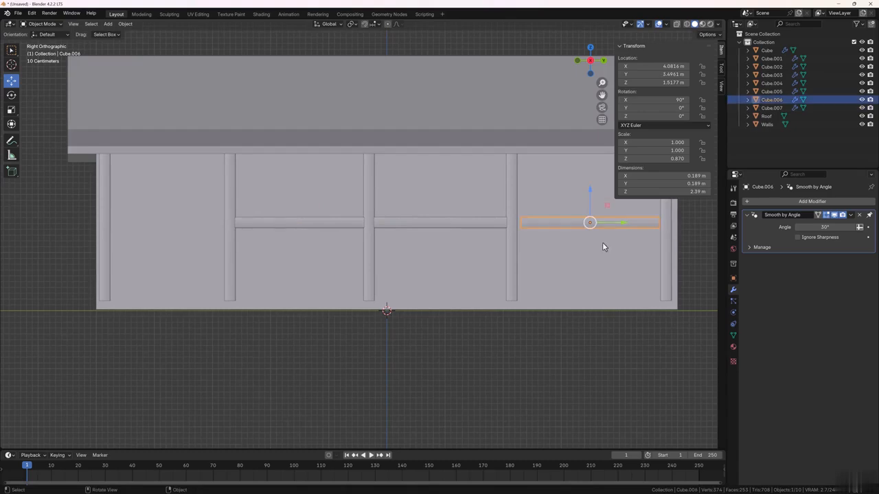
key("s")
key("y")
left_click(608, 243)
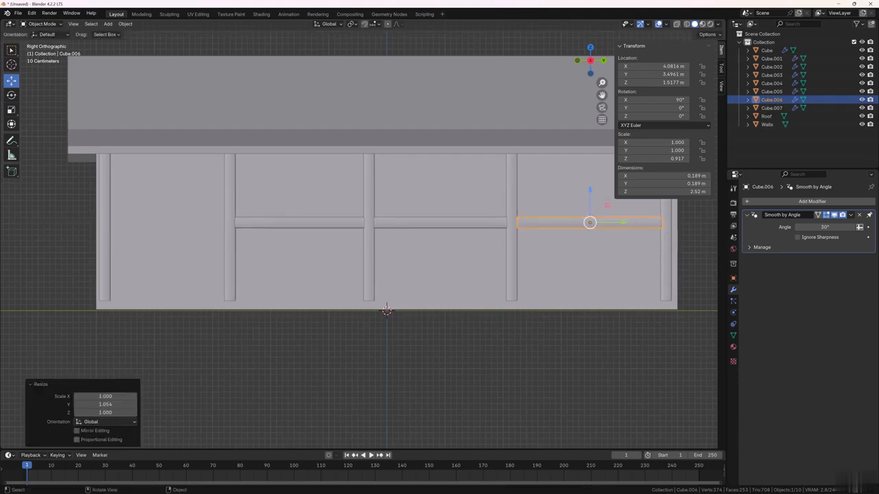
left_click(589, 372)
scroll(567, 339, "down", 2)
middle_click_drag(564, 339, 363, 253)
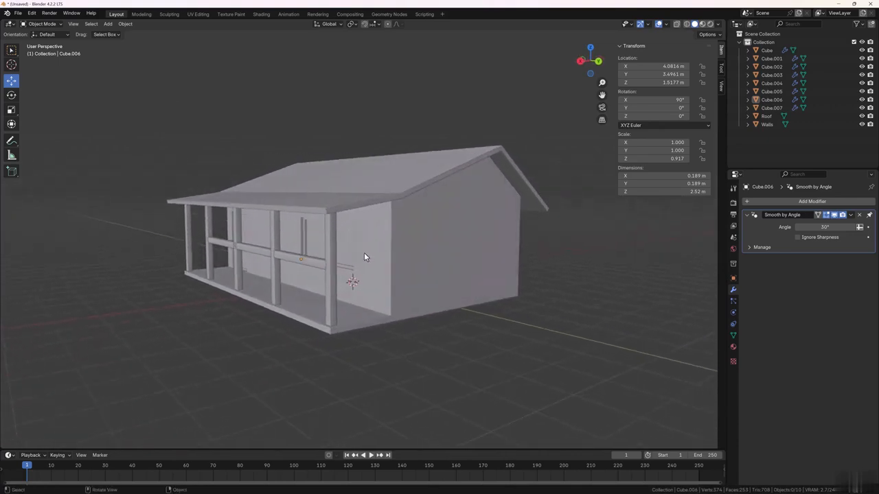
middle_click_drag(318, 201, 323, 211)
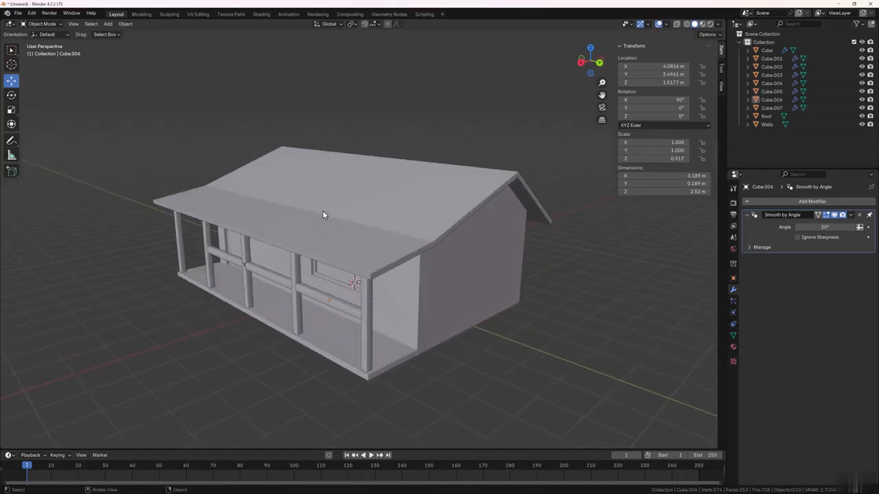